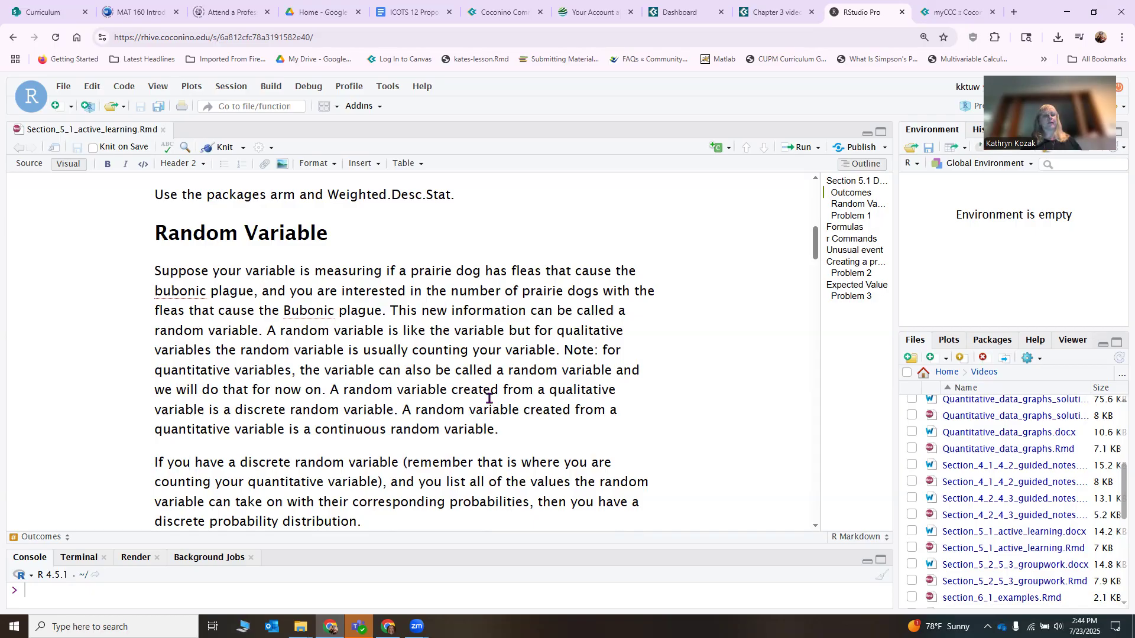
Step: Answer Problem 1 part a beneath the question with "variable= number of times a person sees an infomerical before buying the item"
{"action": "scroll", "coordinate": [357, 369], "scroll_direction": "down", "scroll_amount": 2}
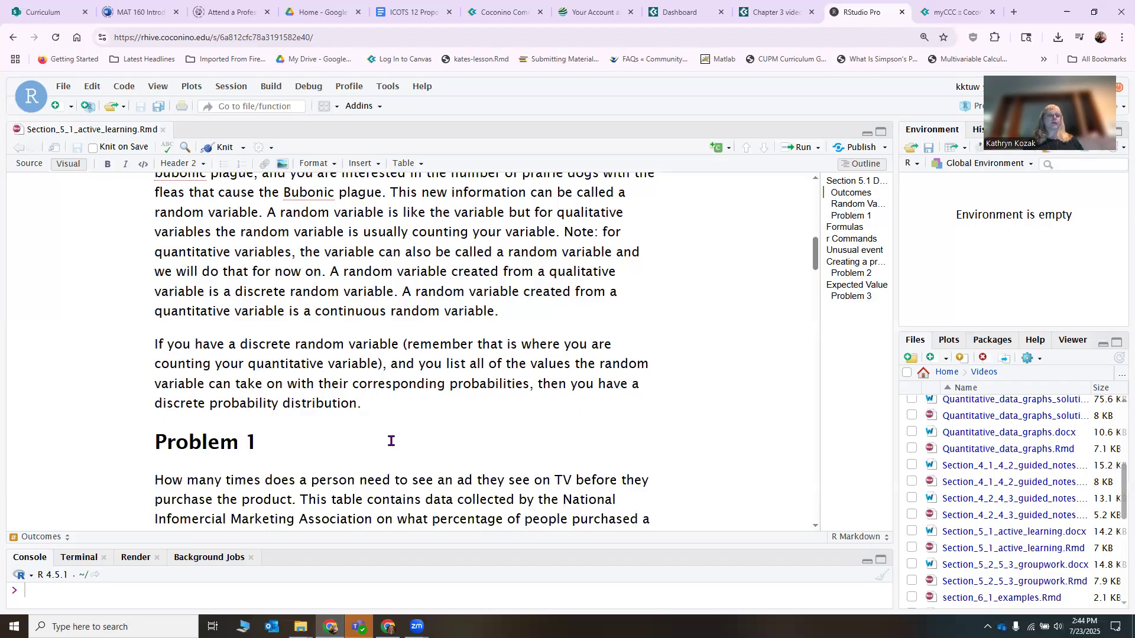
{"action": "scroll", "coordinate": [391, 437], "scroll_direction": "down", "scroll_amount": 1}
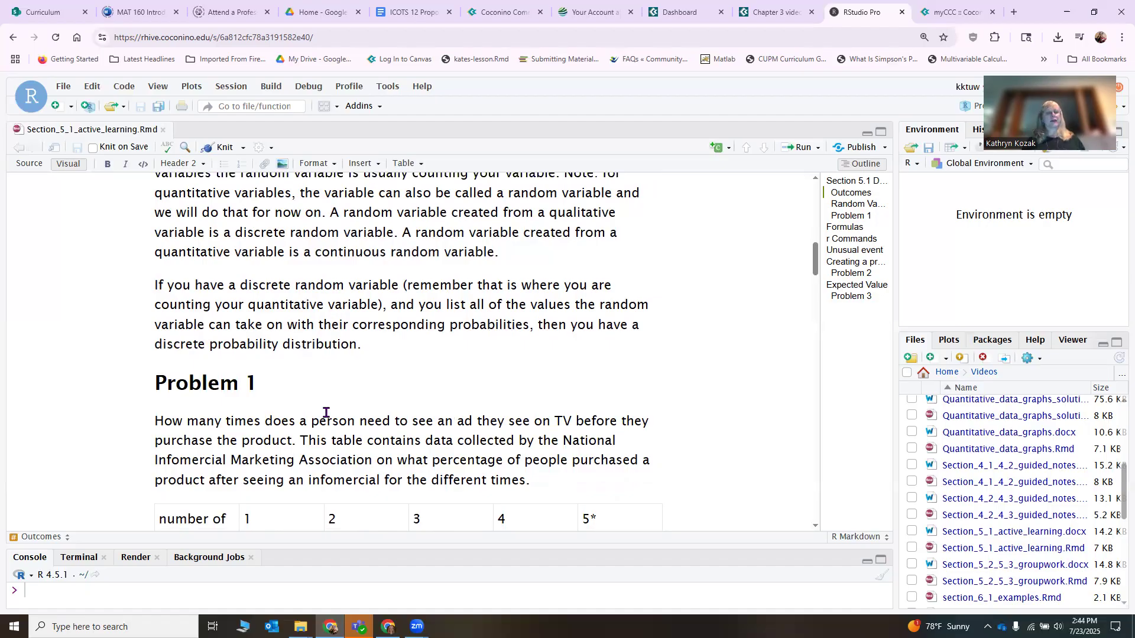
{"action": "scroll", "coordinate": [446, 388], "scroll_direction": "down", "scroll_amount": 1}
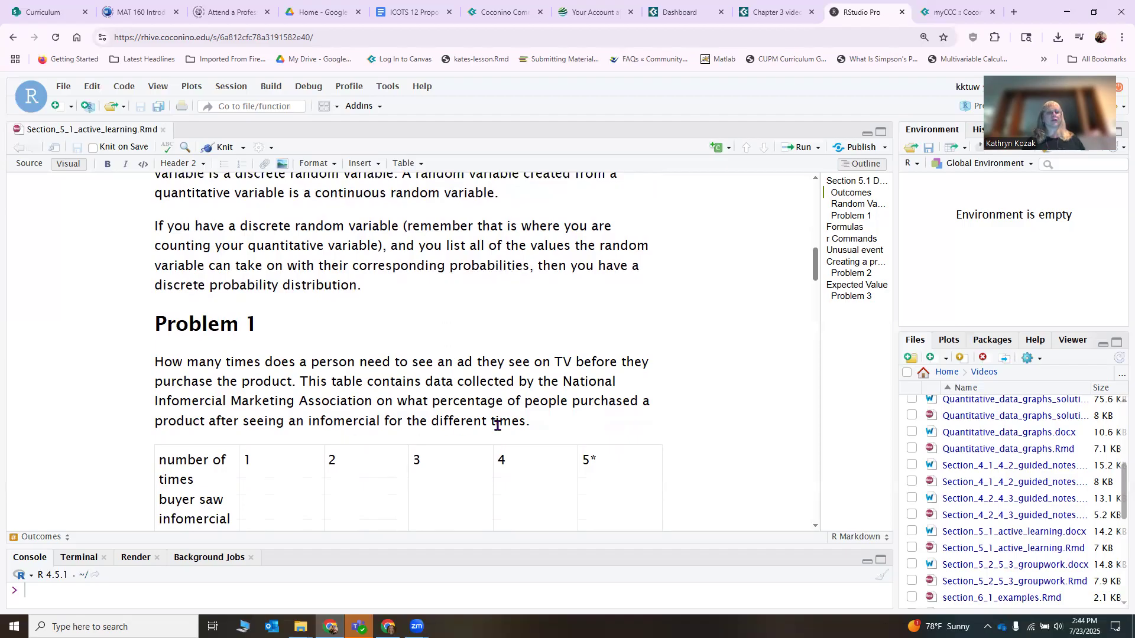
{"action": "scroll", "coordinate": [340, 397], "scroll_direction": "down", "scroll_amount": 2}
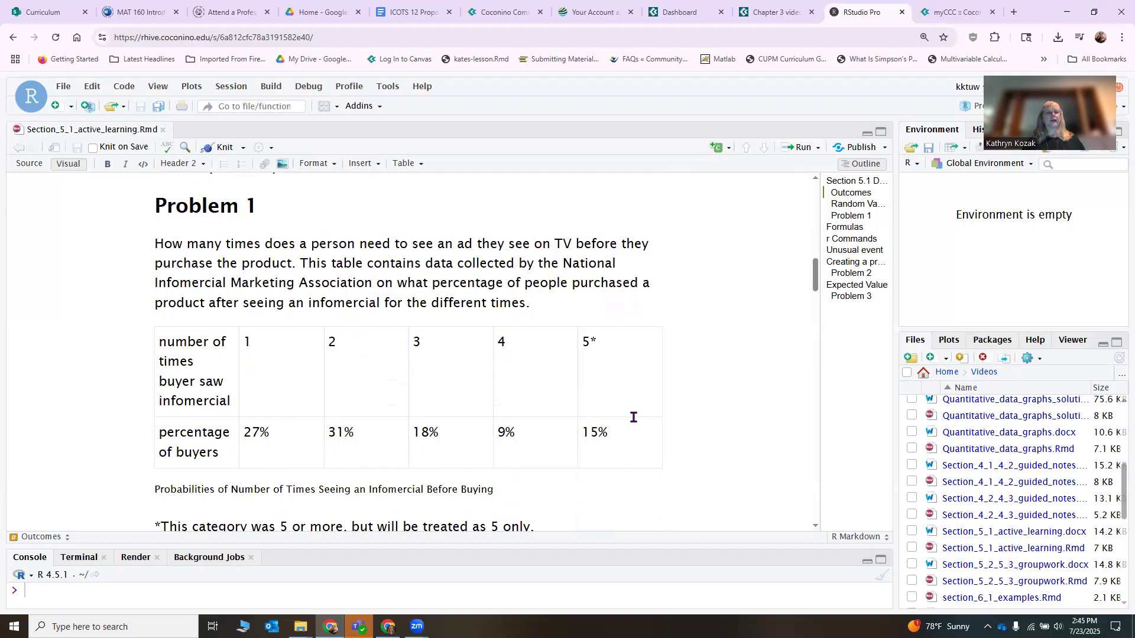
{"action": "scroll", "coordinate": [595, 395], "scroll_direction": "down", "scroll_amount": 1}
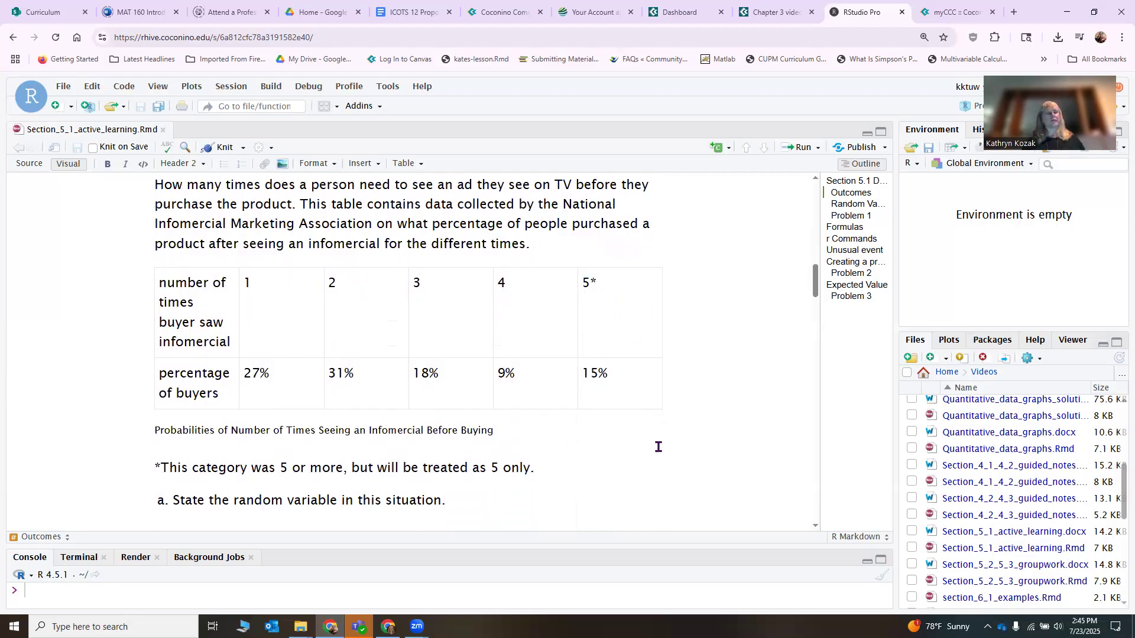
{"action": "scroll", "coordinate": [591, 426], "scroll_direction": "down", "scroll_amount": 1}
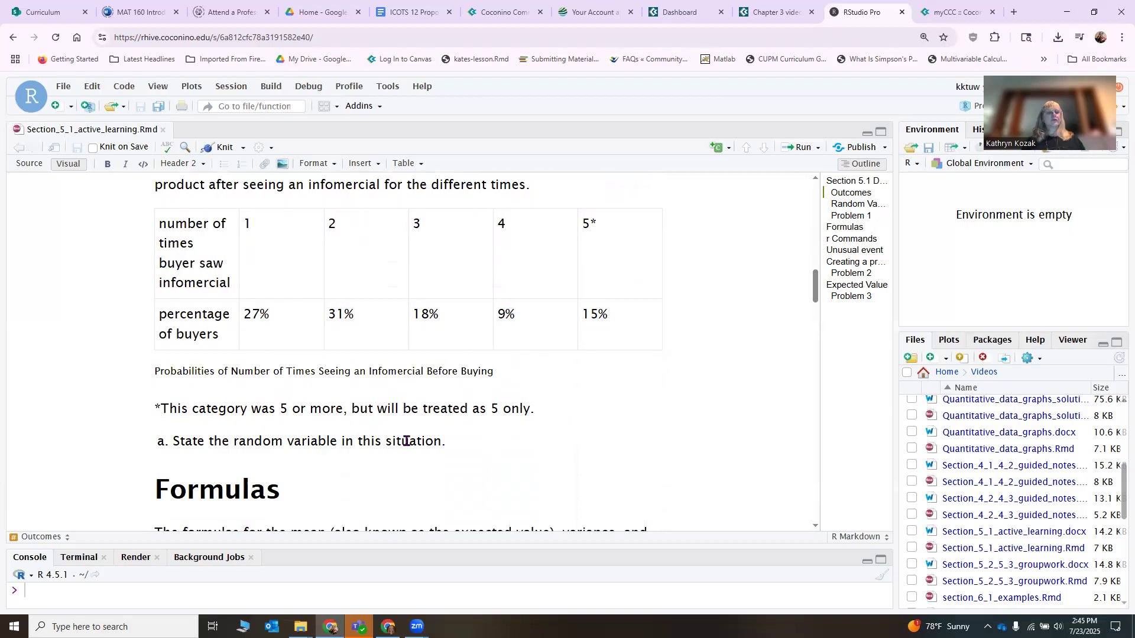
{"action": "key", "text": "Return"}
{"action": "key", "text": "BackSpace"}
{"action": "type", "text": "variable= number of times a person sees an info"}
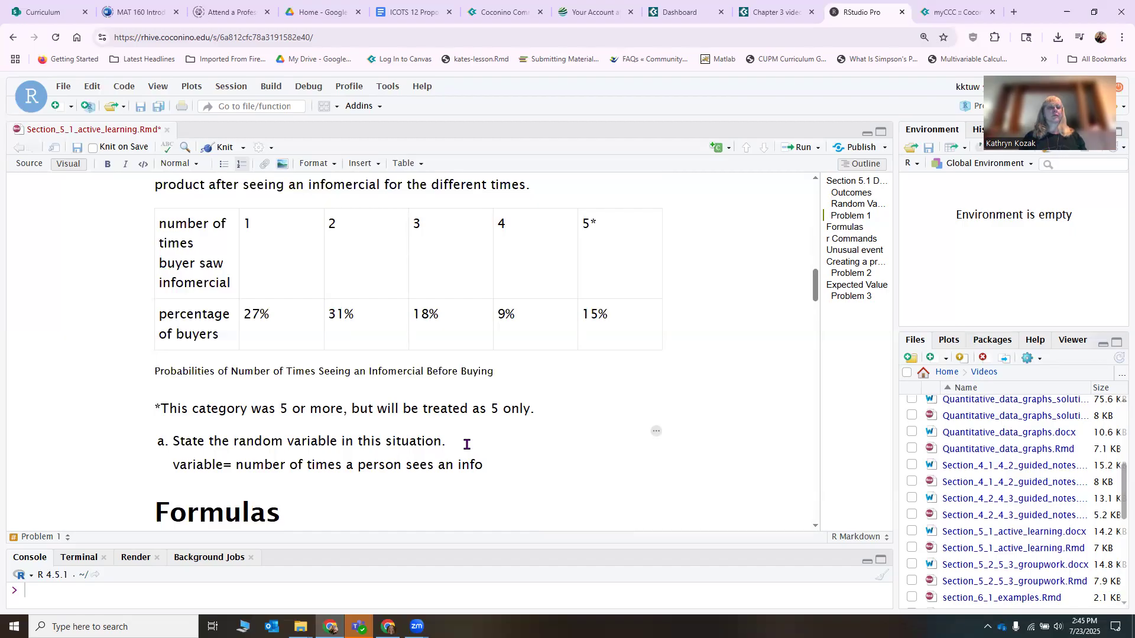
{"action": "type", "text": "merical "}
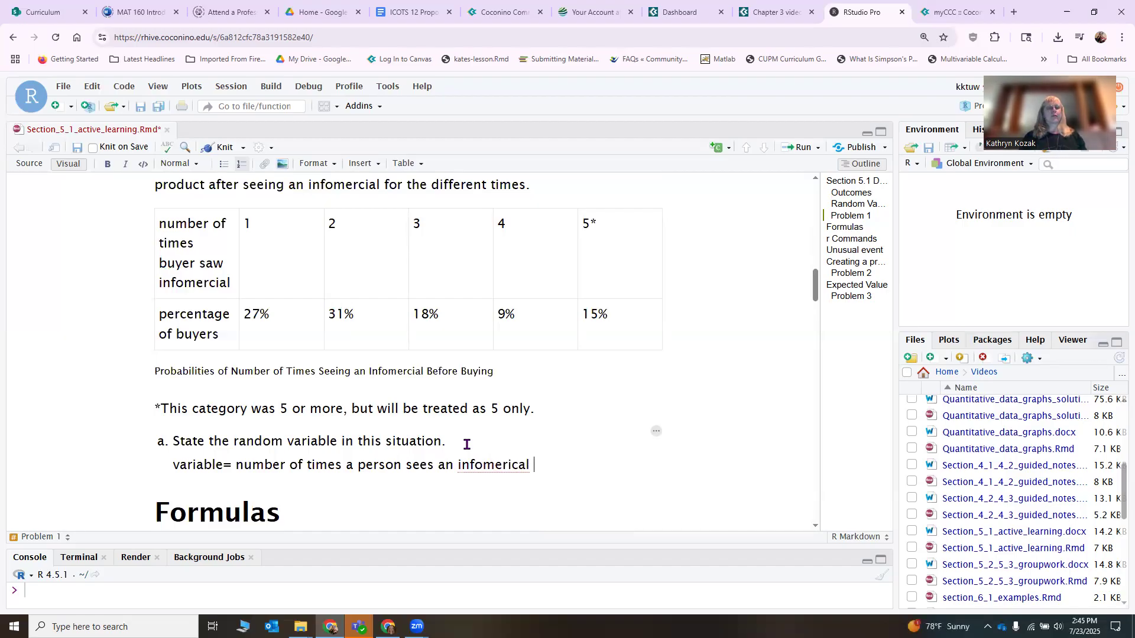
{"action": "type", "text": "perfor"}
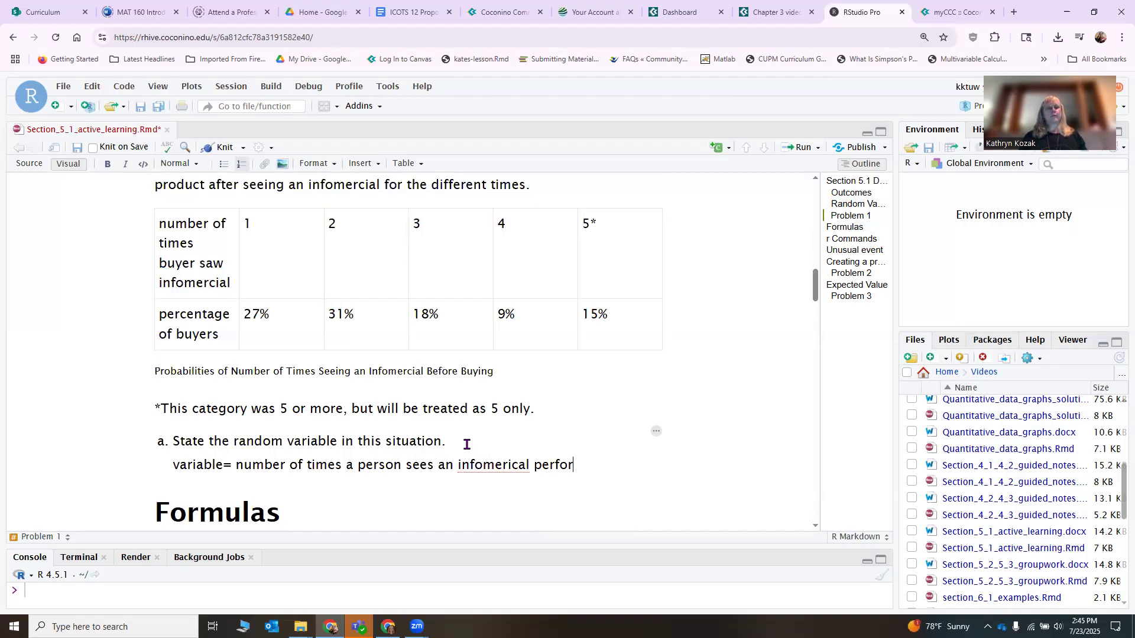
{"action": "key", "text": "BackSpace"}
{"action": "key", "text": "BackSpace"}
{"action": "key", "text": "BackSpace"}
{"action": "key", "text": "BackSpace"}
{"action": "key", "text": "BackSpace"}
{"action": "key", "text": "BackSpace"}
{"action": "type", "text": "before buying the ide"}
{"action": "key", "text": "BackSpace"}
{"action": "key", "text": "BackSpace"}
{"action": "key", "text": "BackSpace"}
{"action": "type", "text": "tem"}
{"action": "key", "text": "BackSpace"}
{"action": "key", "text": "BackSpace"}
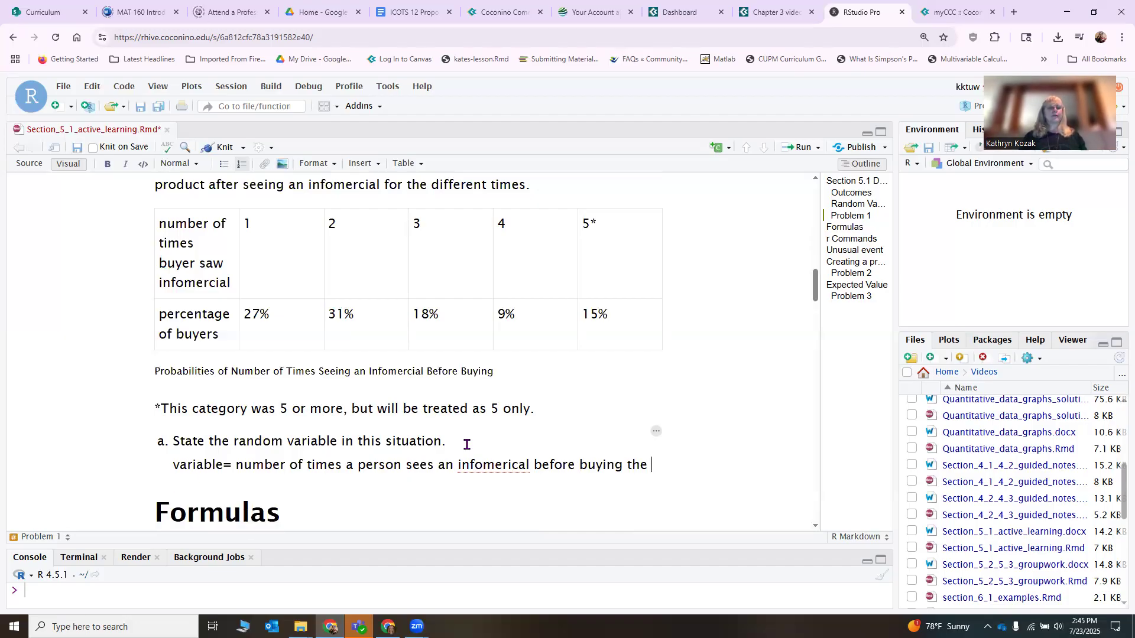
{"action": "type", "text": "item."}
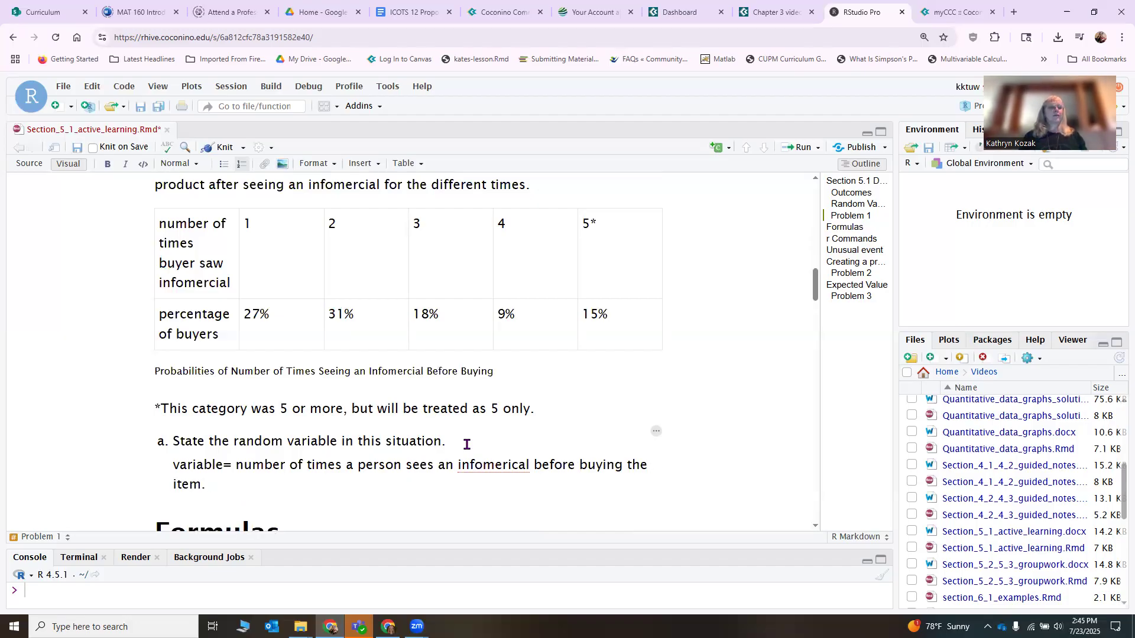
{"action": "key", "text": "BackSpace"}
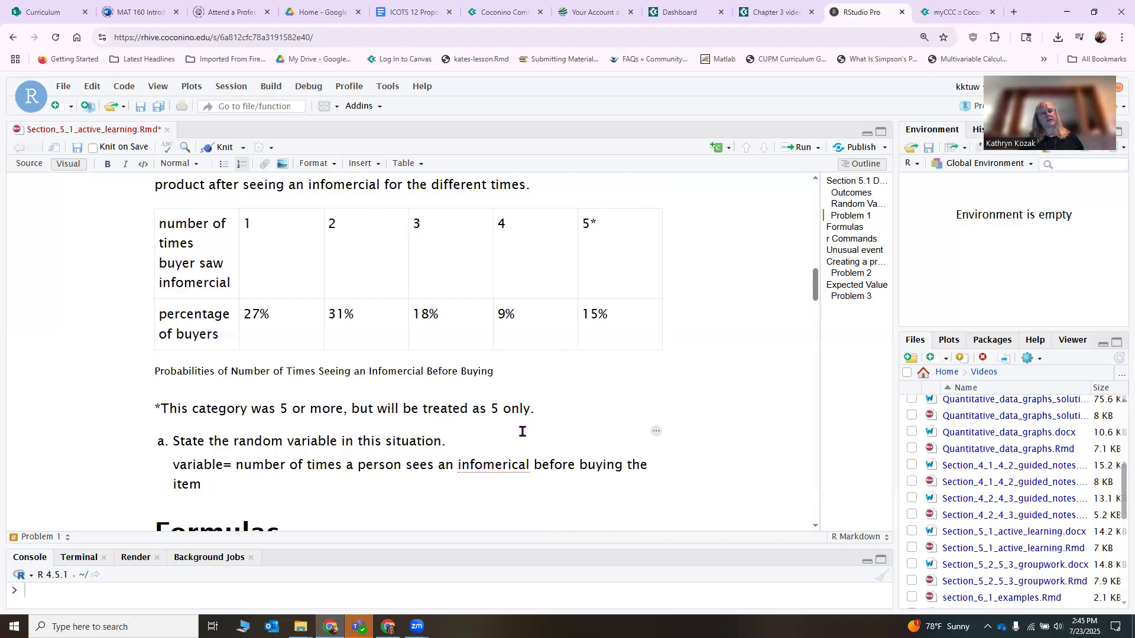
Step: Correct the mean formula in the Formulas section by adding the missing x, so it reads μ = ∑ xP(x)
{"action": "scroll", "coordinate": [519, 430], "scroll_direction": "down", "scroll_amount": 4}
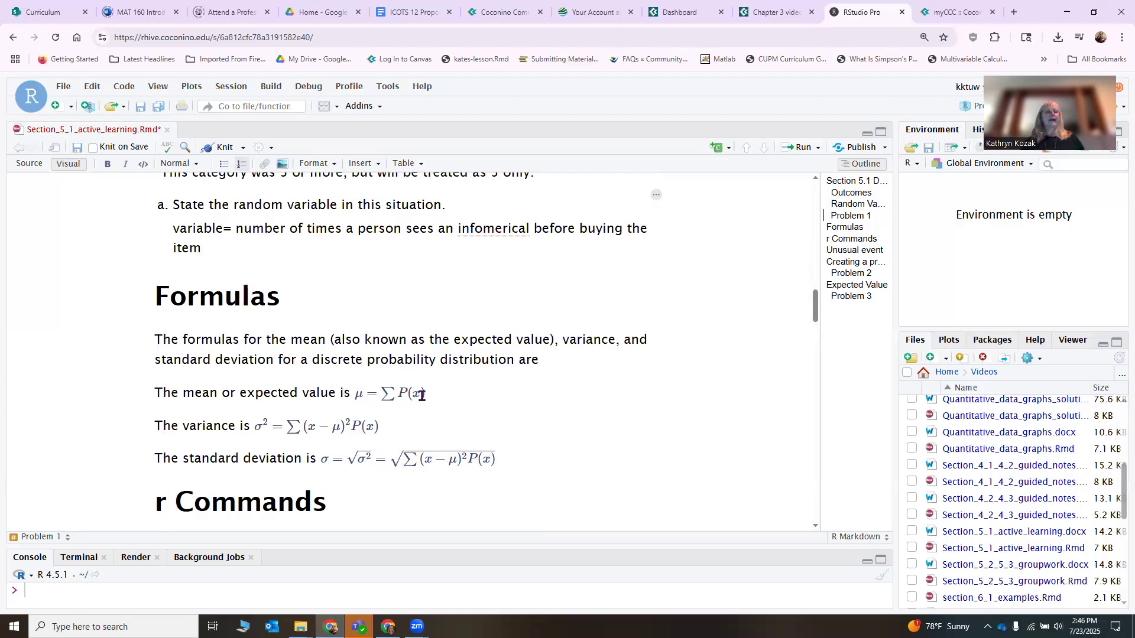
{"action": "scroll", "coordinate": [421, 396], "scroll_direction": "up", "scroll_amount": 6}
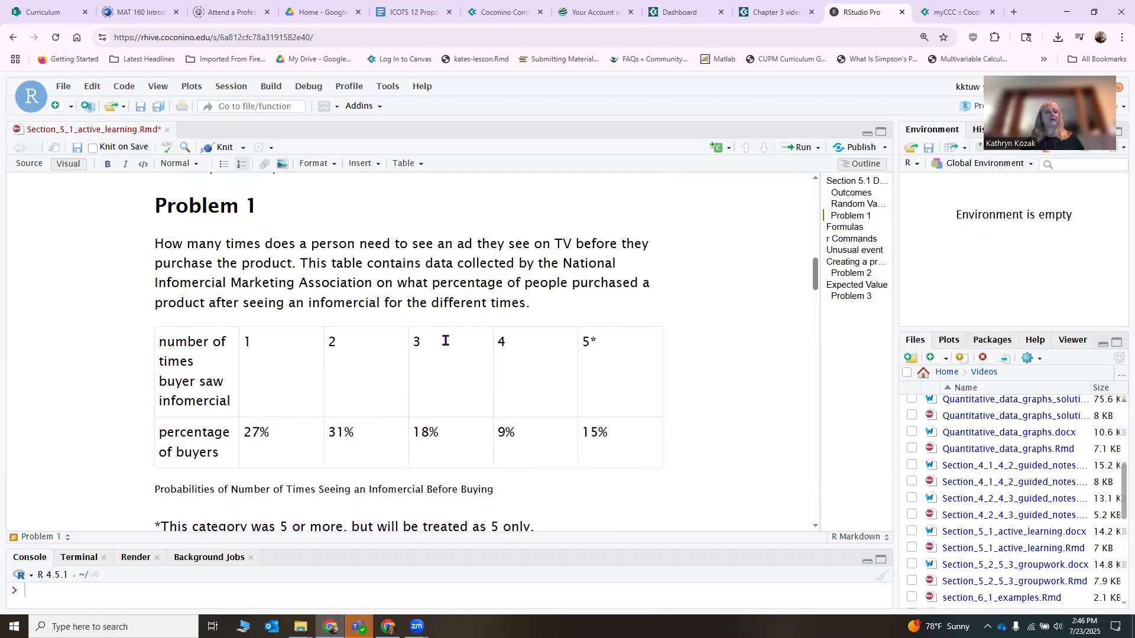
{"action": "scroll", "coordinate": [456, 436], "scroll_direction": "down", "scroll_amount": 3}
{"action": "scroll", "coordinate": [455, 432], "scroll_direction": "down", "scroll_amount": 3}
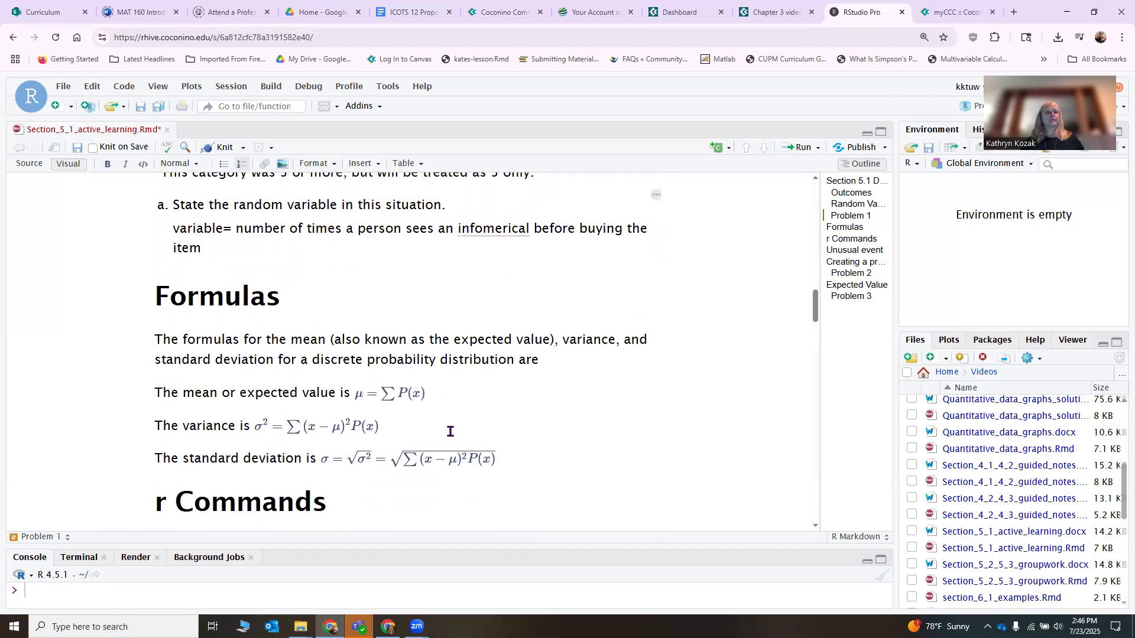
{"action": "left_click", "coordinate": [395, 334]}
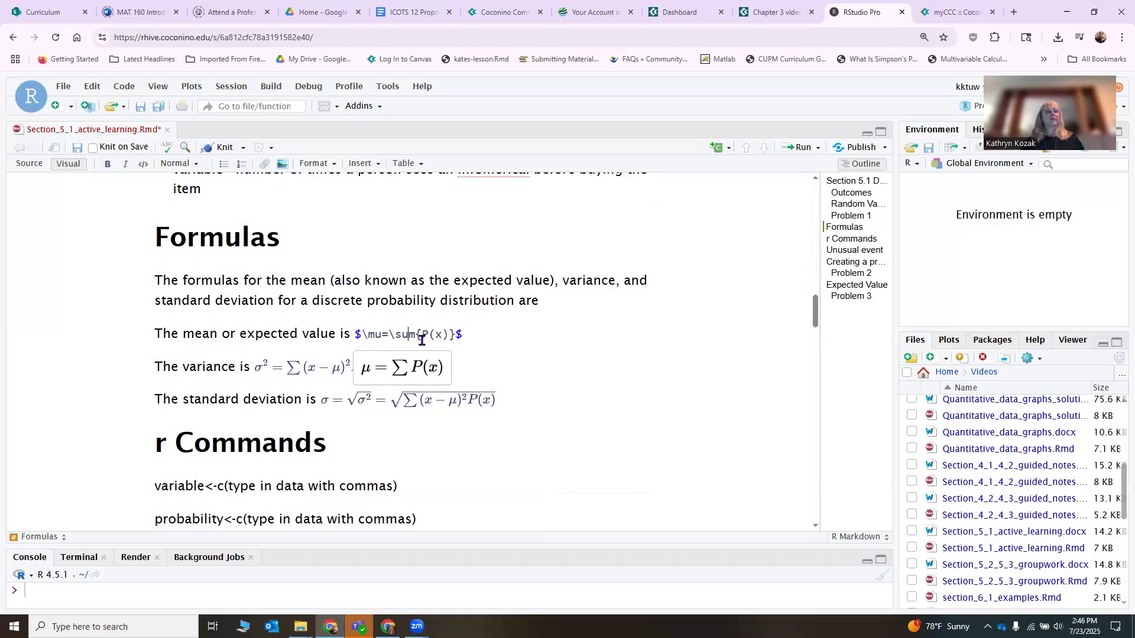
{"action": "left_click", "coordinate": [417, 335]}
{"action": "type", "text": "x"}
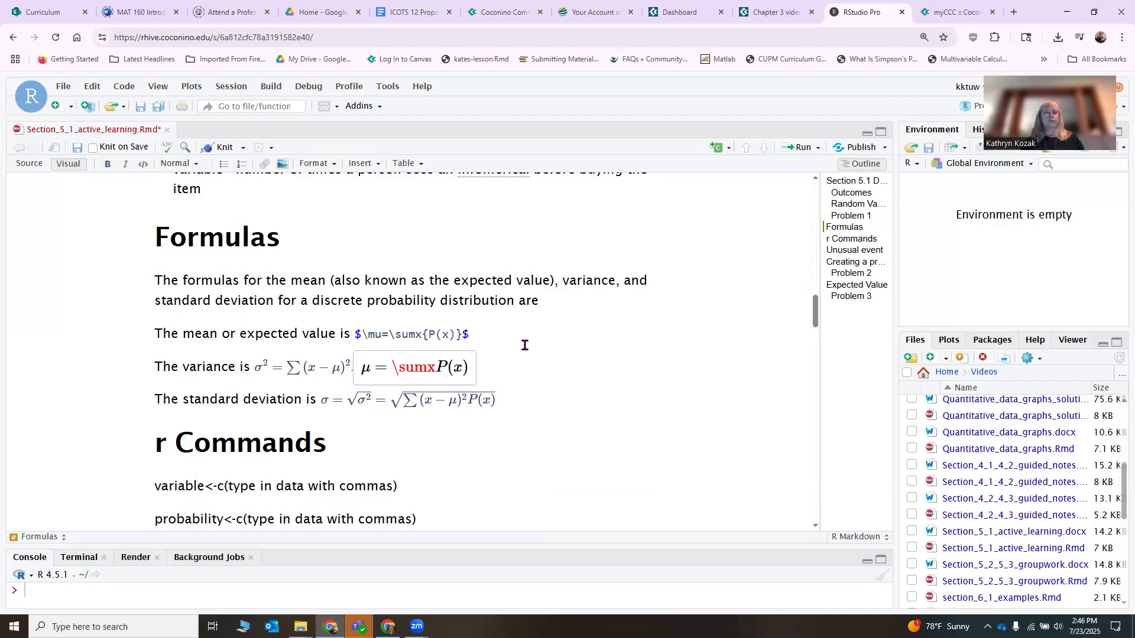
{"action": "type", "text": " x"}
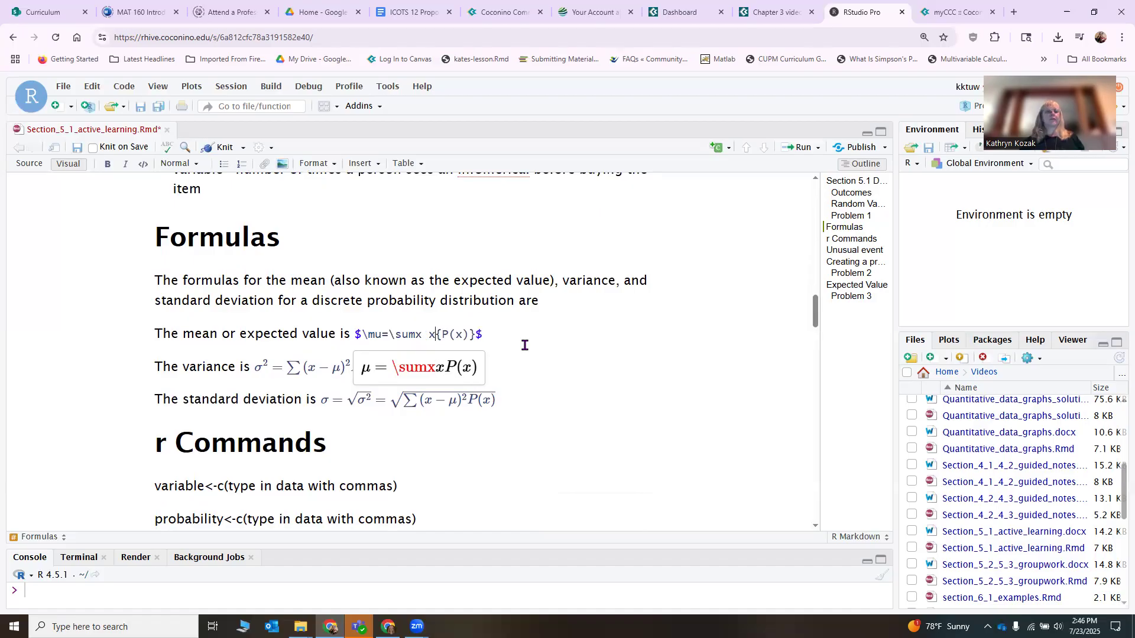
{"action": "key", "text": "Down"}
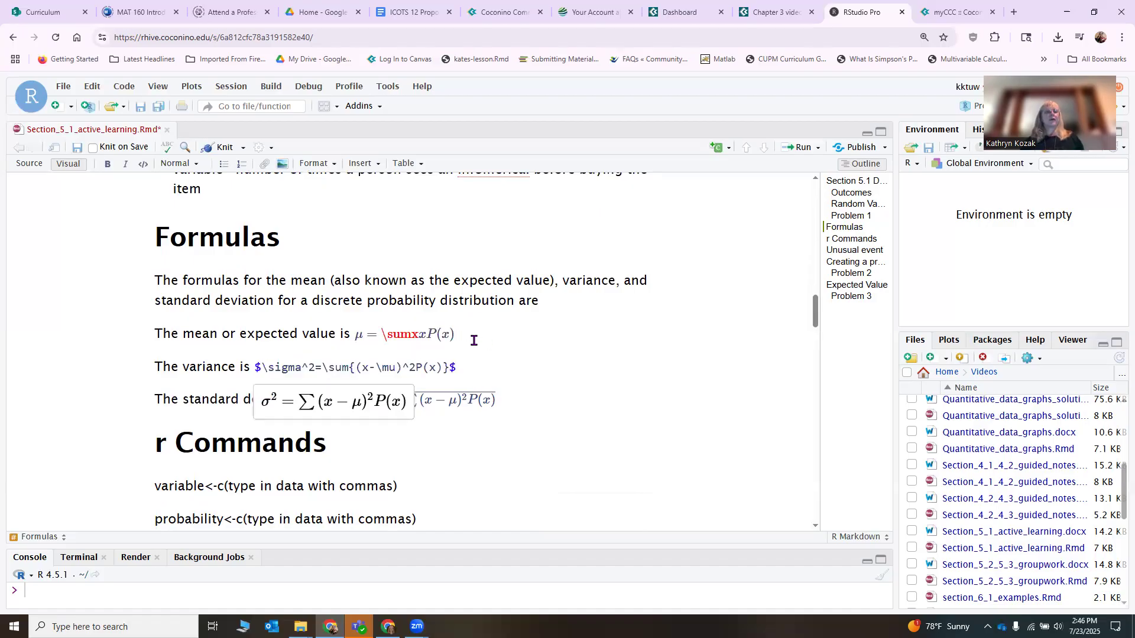
{"action": "left_click", "coordinate": [400, 333]}
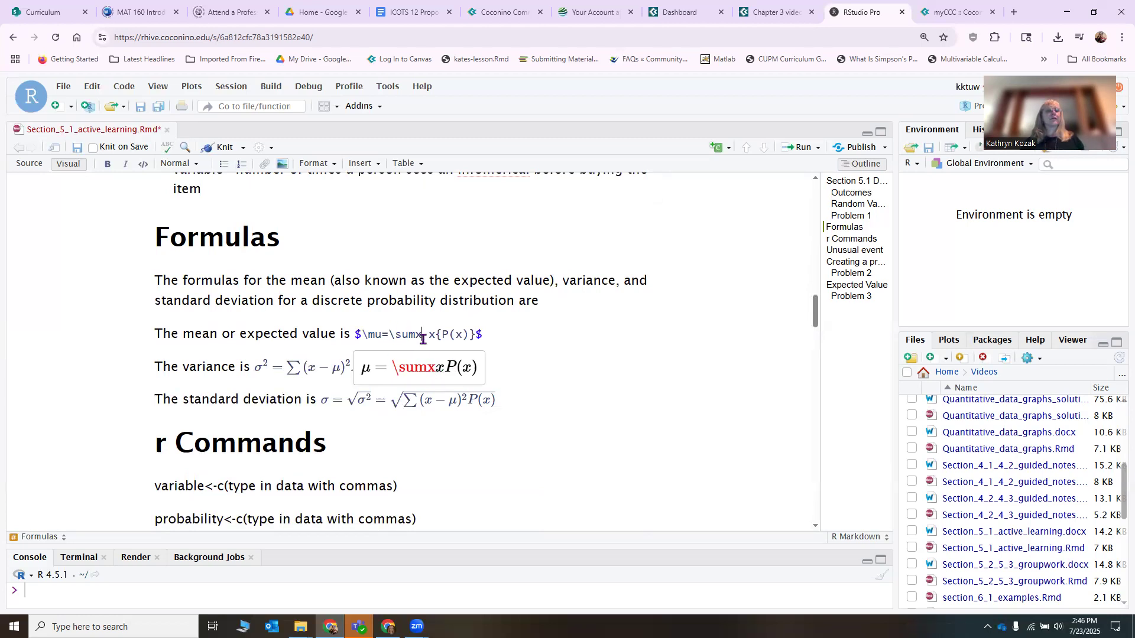
{"action": "key", "text": "BackSpace"}
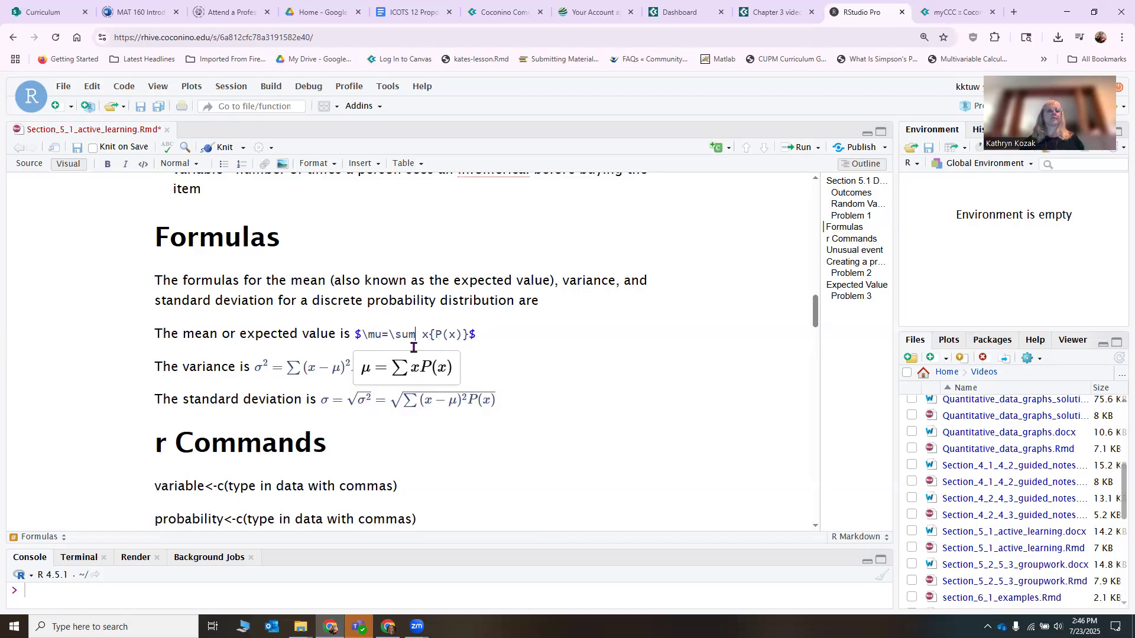
{"action": "left_click", "coordinate": [455, 366]}
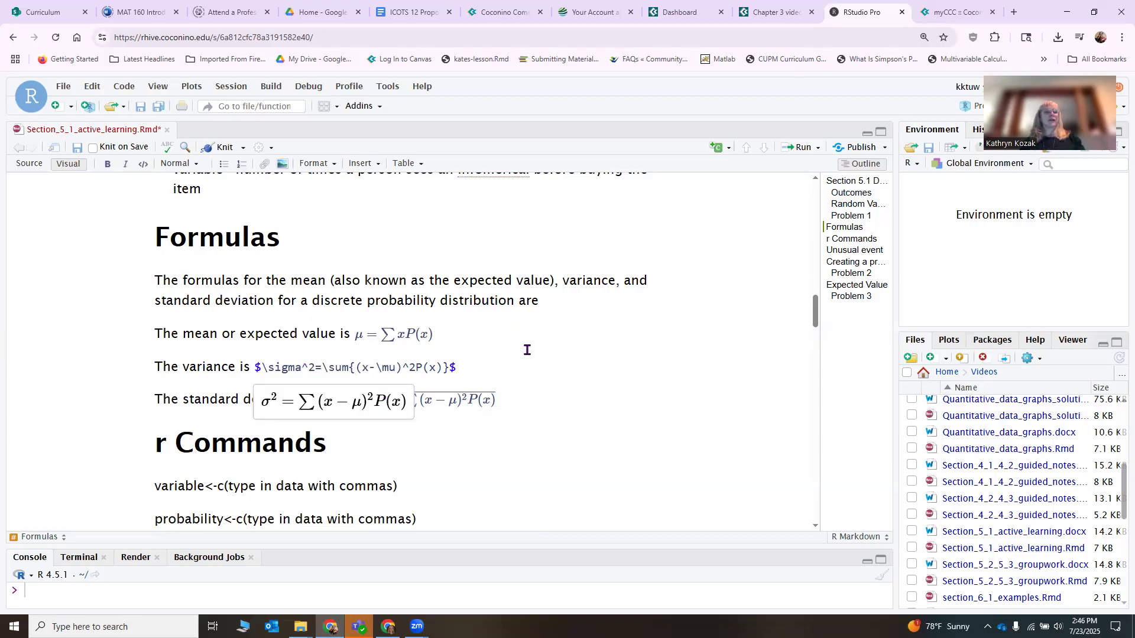
{"action": "left_click", "coordinate": [193, 401]}
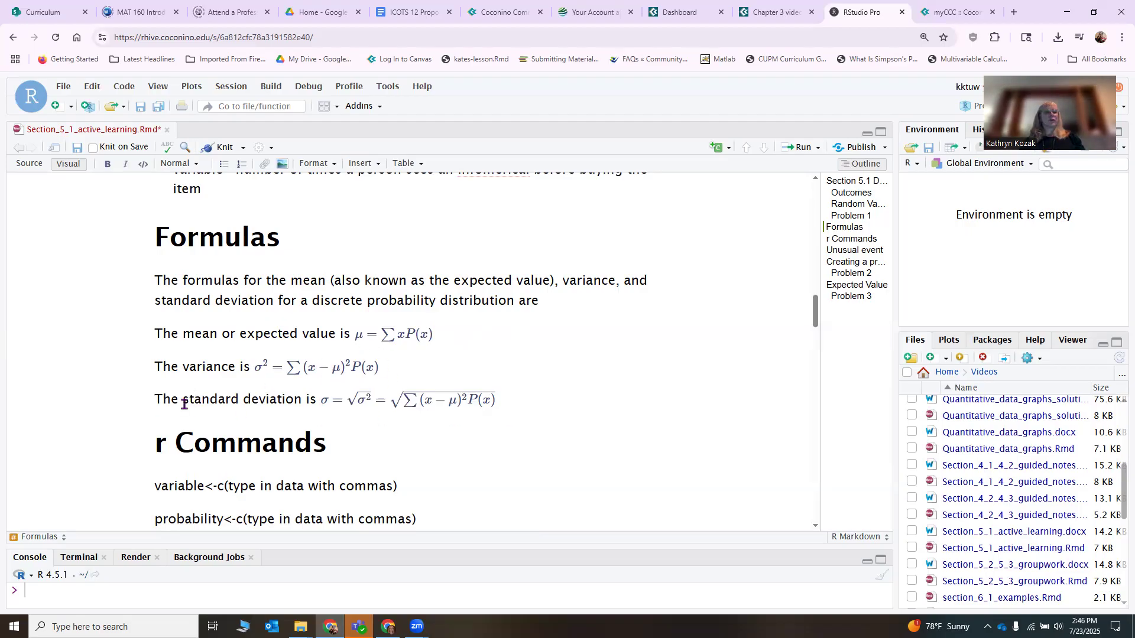
Step: Review the r Commands for the histogram, mean, variance and standard deviation, and the part b code for the probability distribution
{"action": "scroll", "coordinate": [183, 403], "scroll_direction": "down", "scroll_amount": 1}
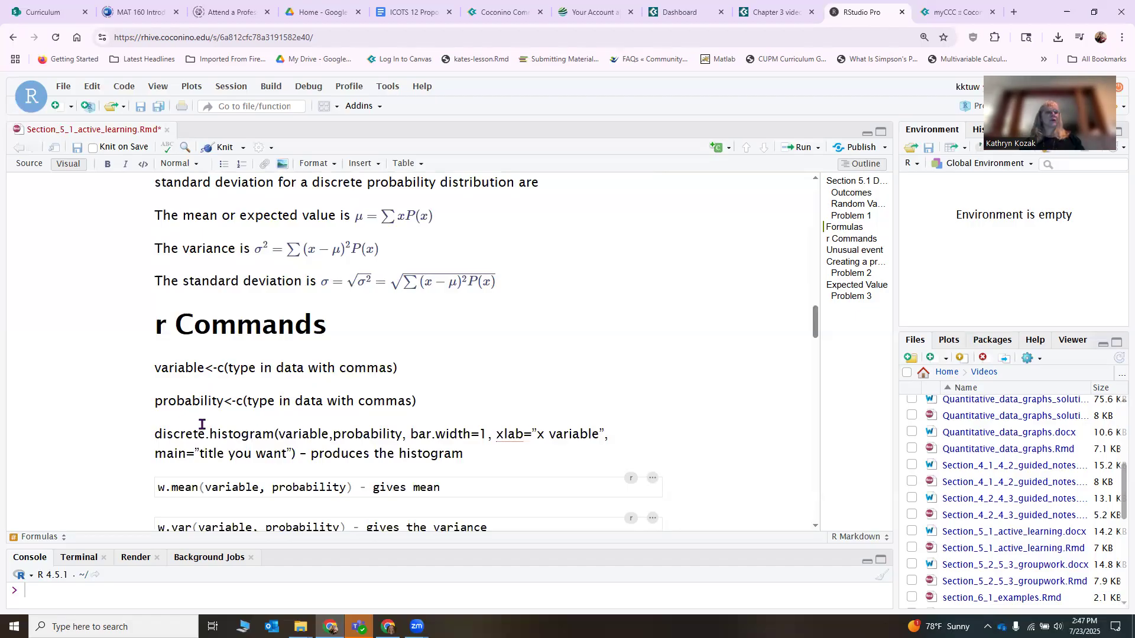
{"action": "scroll", "coordinate": [170, 427], "scroll_direction": "down", "scroll_amount": 1}
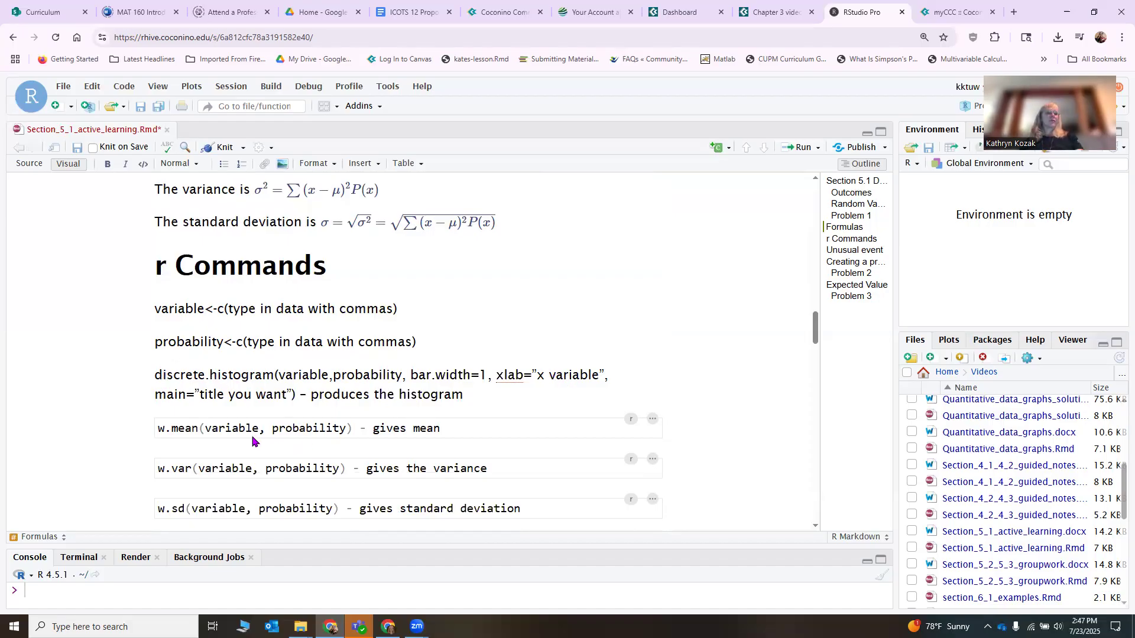
{"action": "scroll", "coordinate": [253, 440], "scroll_direction": "down", "scroll_amount": 1}
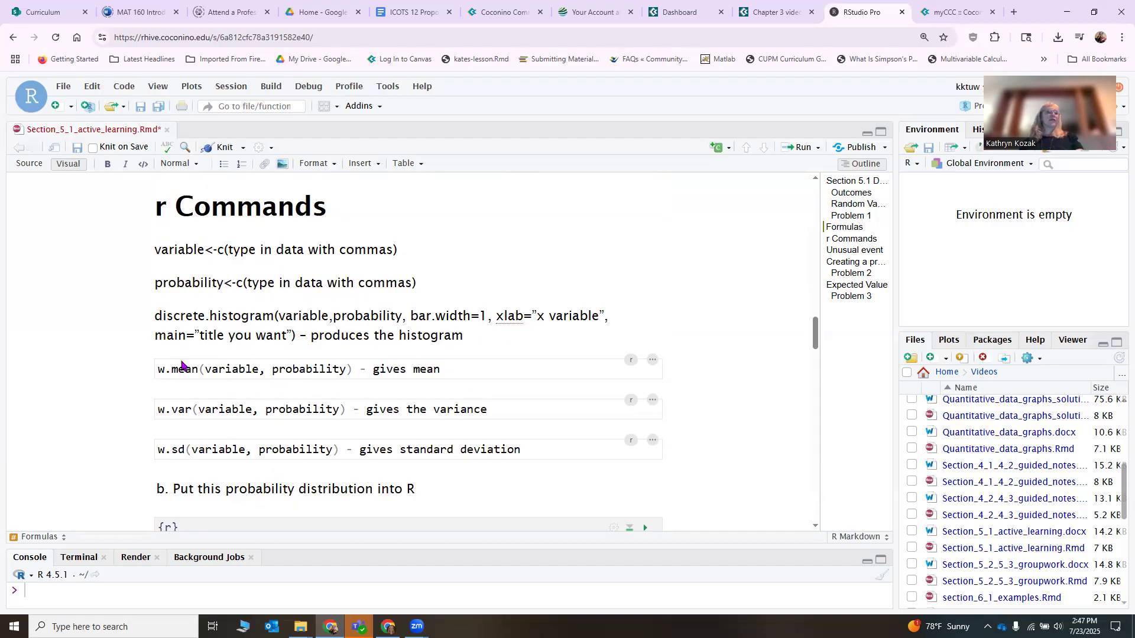
{"action": "scroll", "coordinate": [281, 376], "scroll_direction": "down", "scroll_amount": 1}
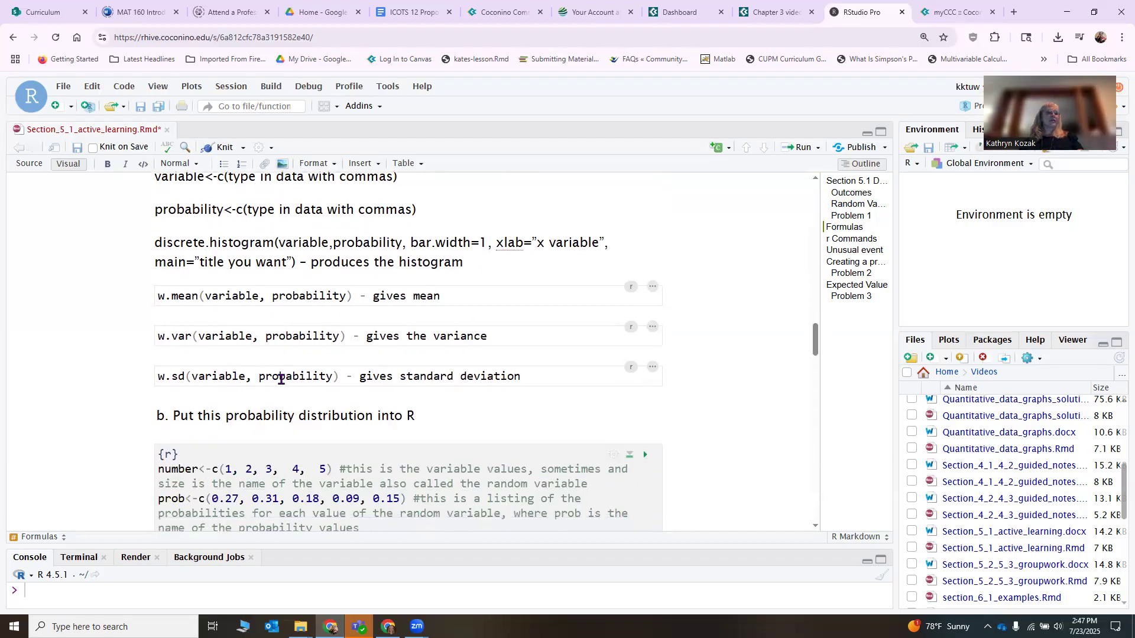
{"action": "scroll", "coordinate": [281, 379], "scroll_direction": "down", "scroll_amount": 1}
{"action": "scroll", "coordinate": [281, 376], "scroll_direction": "down", "scroll_amount": 1}
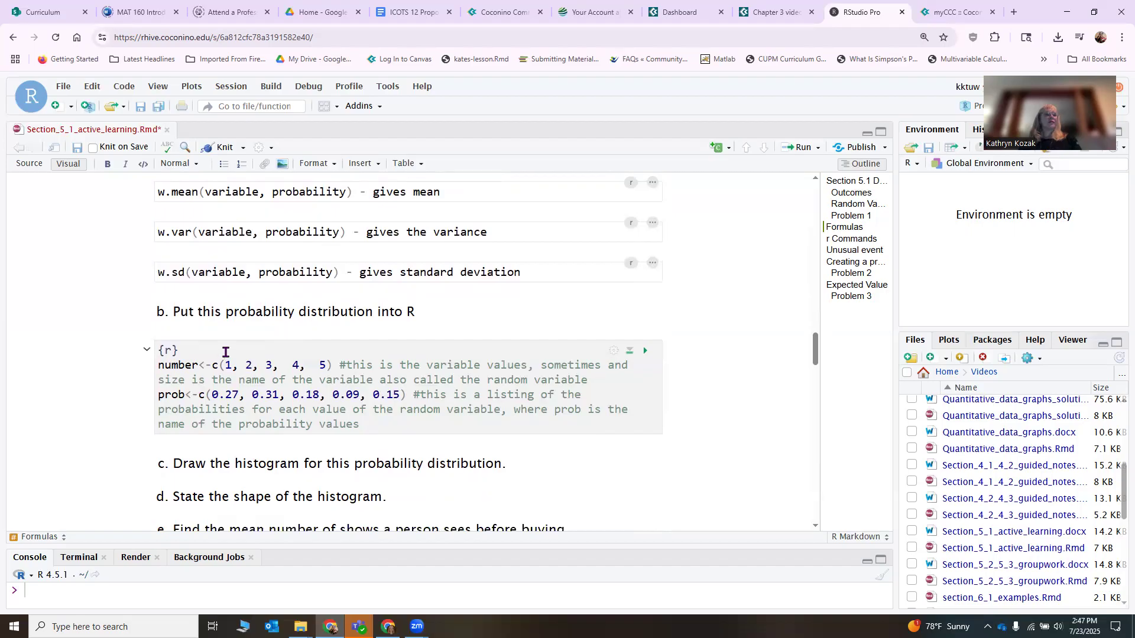
{"action": "scroll", "coordinate": [224, 352], "scroll_direction": "up", "scroll_amount": 3}
{"action": "scroll", "coordinate": [224, 353], "scroll_direction": "down", "scroll_amount": 3}
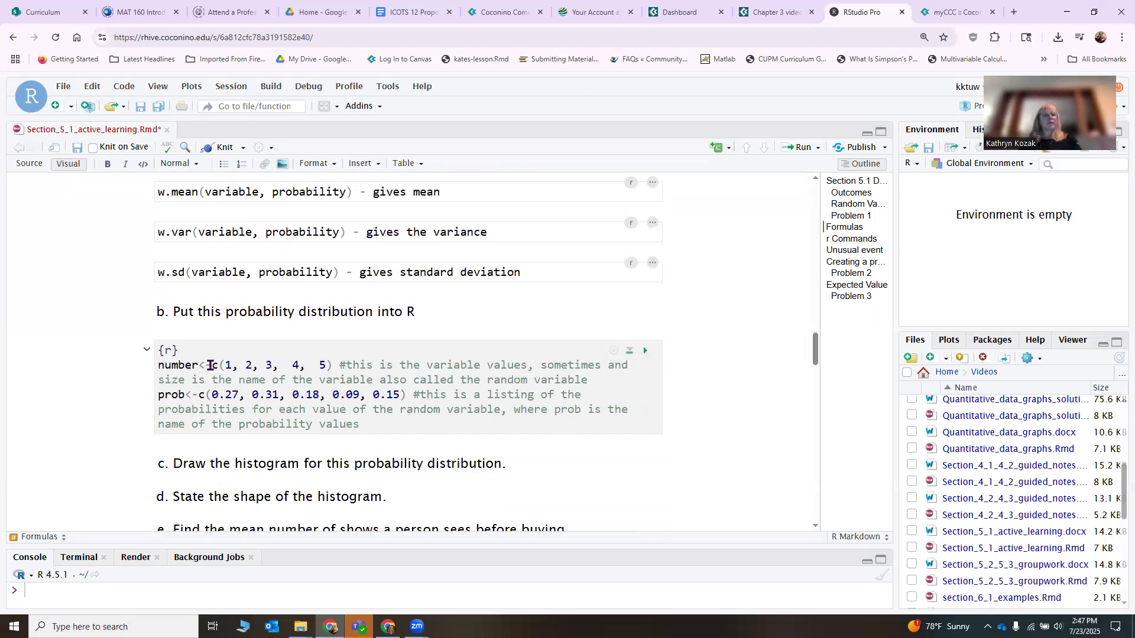
{"action": "mouse_move", "coordinate": [212, 365]}
{"action": "left_mouse_down"}
{"action": "mouse_move", "coordinate": [200, 365]}
{"action": "mouse_move", "coordinate": [217, 365]}
{"action": "left_mouse_up"}
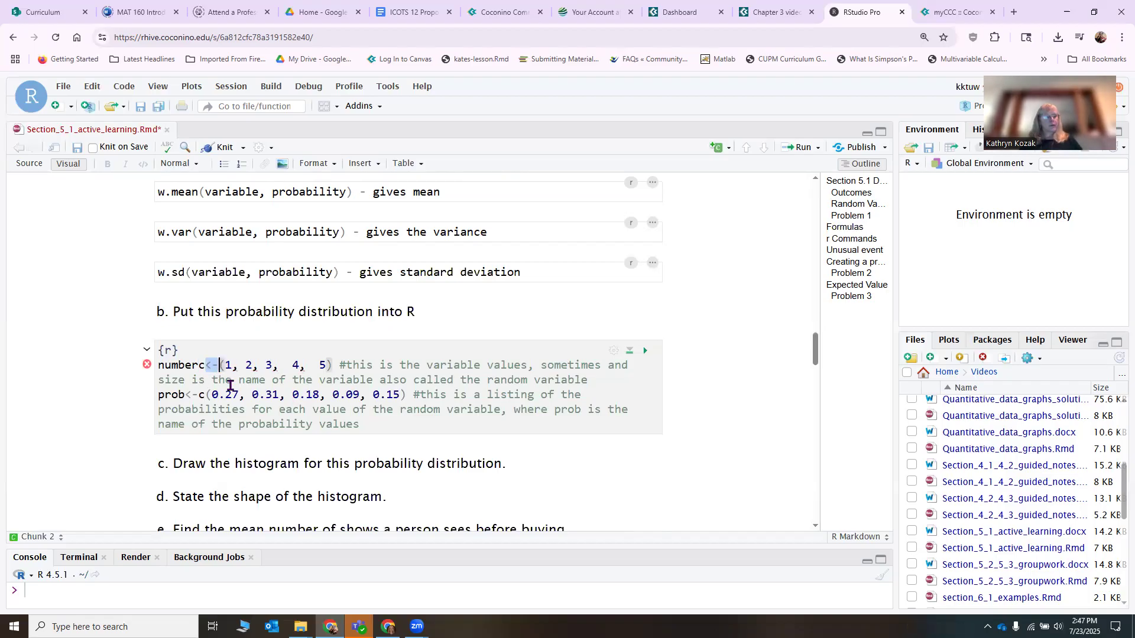
{"action": "key", "text": "BackSpace"}
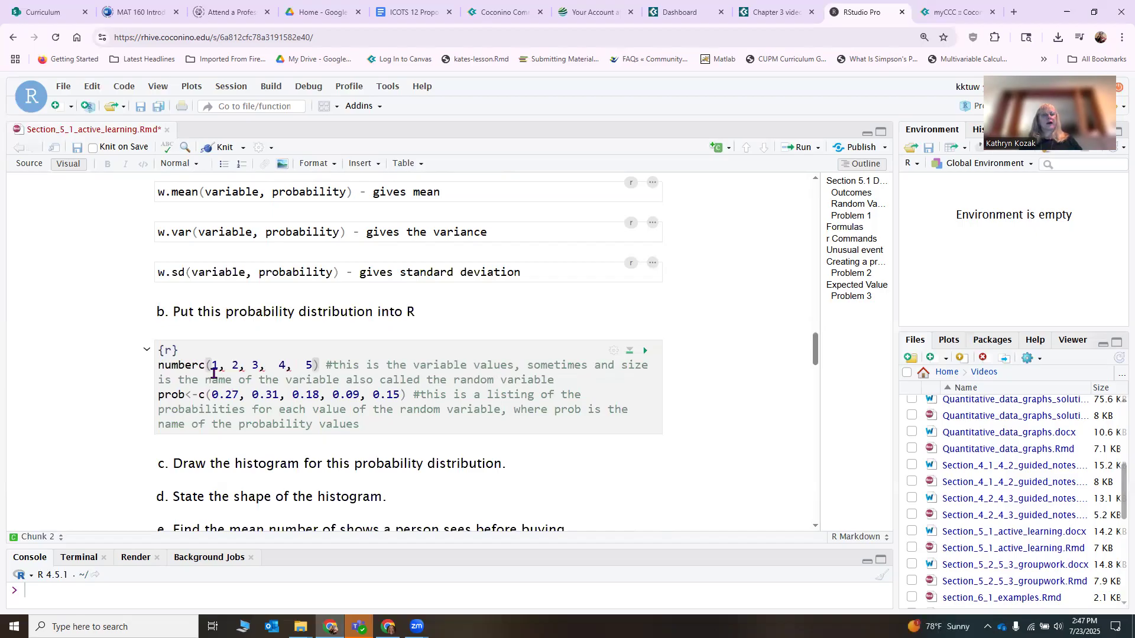
{"action": "key", "text": "Left"}
{"action": "type", "text": "<-"}
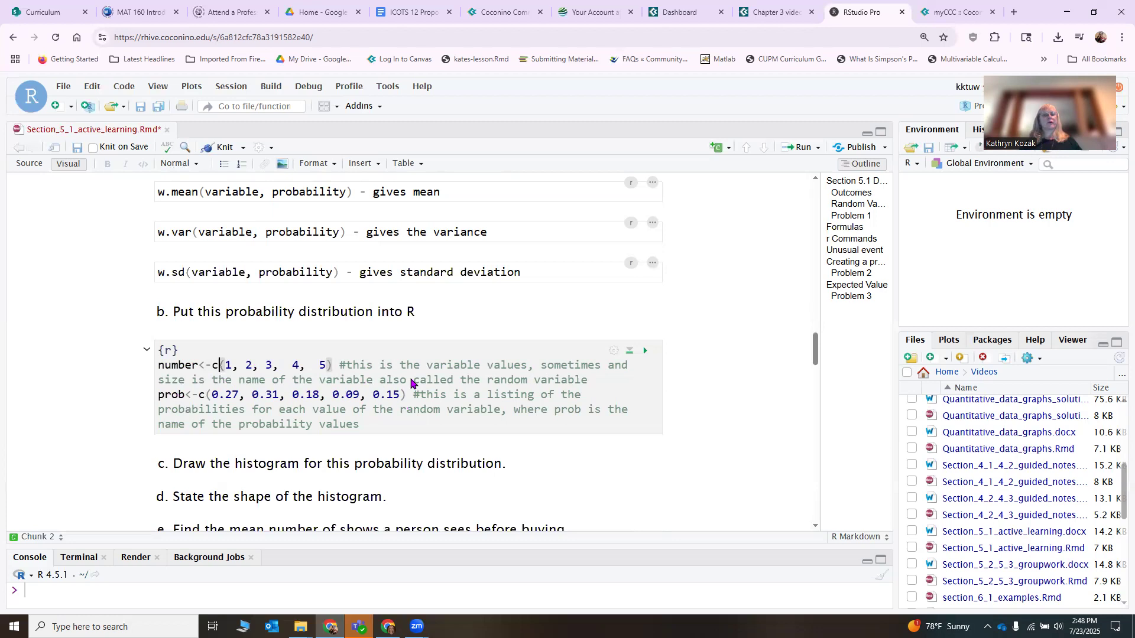
Step: Insert an empty R code chunk beneath part c, "Draw the histogram for this probability distribution."
{"action": "scroll", "coordinate": [411, 381], "scroll_direction": "down", "scroll_amount": 2}
{"action": "left_click", "coordinate": [535, 353]}
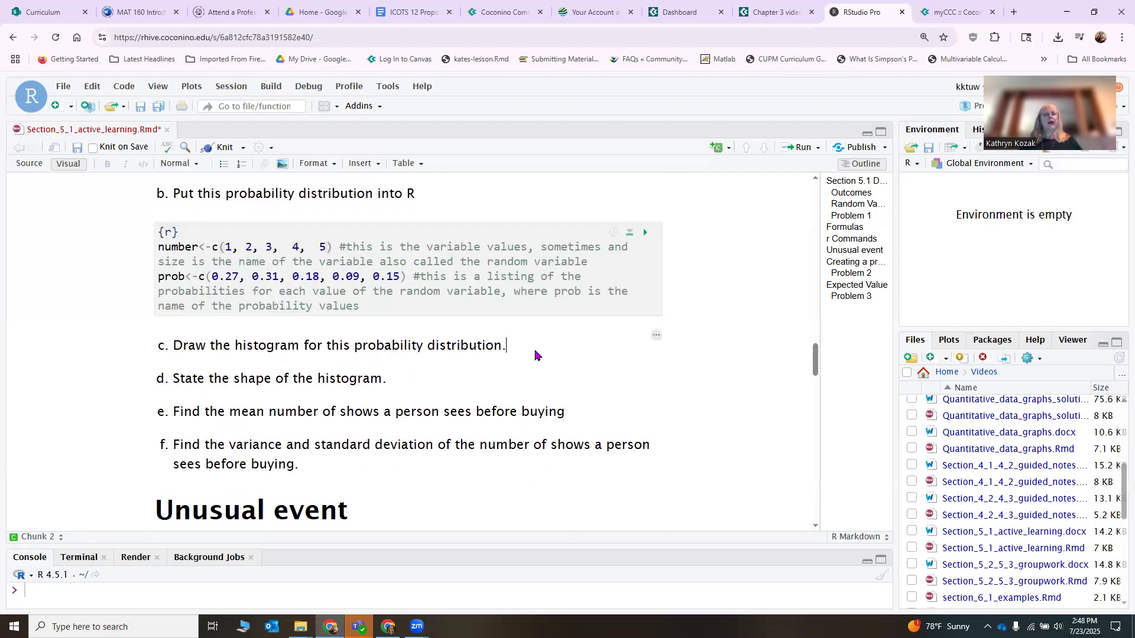
{"action": "key", "text": "Return"}
{"action": "key", "text": "Return"}
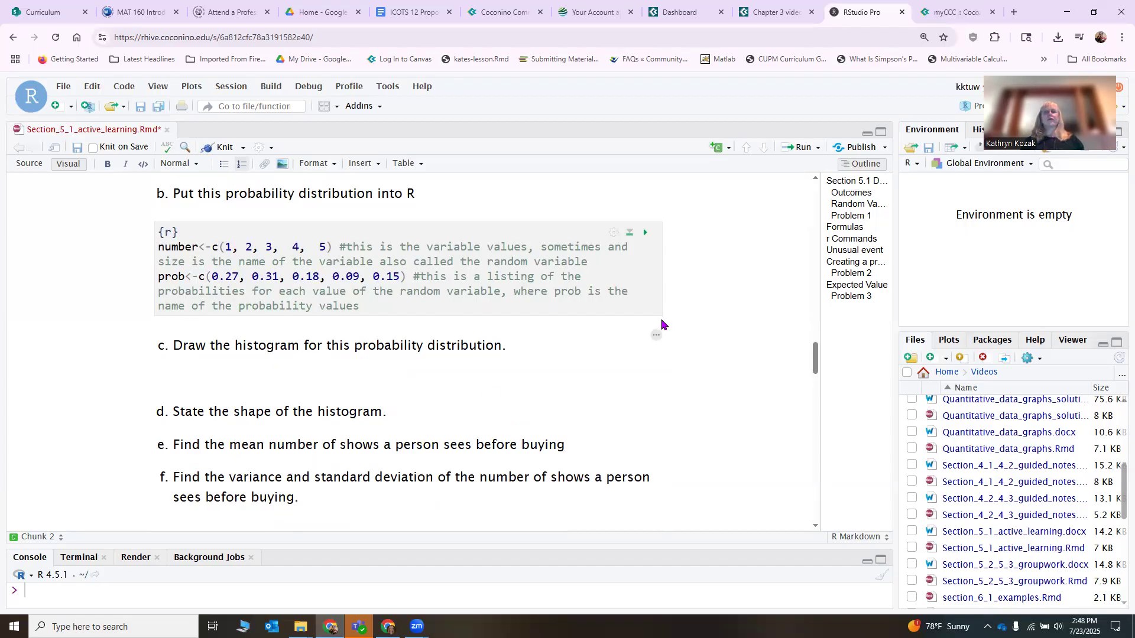
{"action": "left_click", "coordinate": [717, 148]}
{"action": "left_click", "coordinate": [697, 168]}
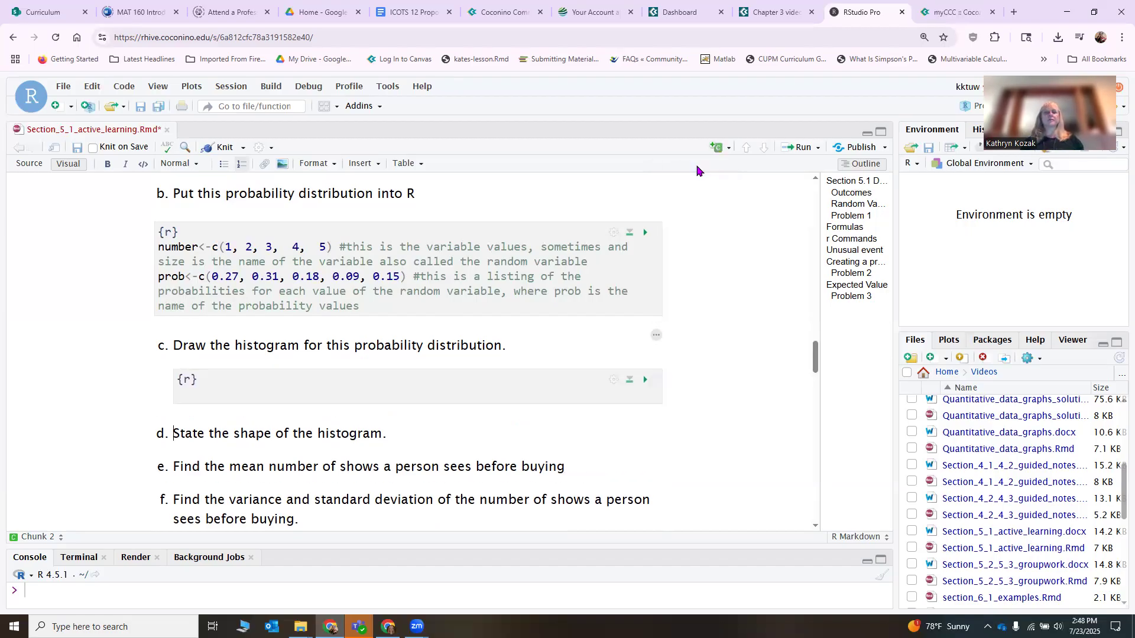
Step: Enter the discrete.histogram function in the empty R chunk beneath part c, following the syntax in the r Commands section
{"action": "type", "text": "d"}
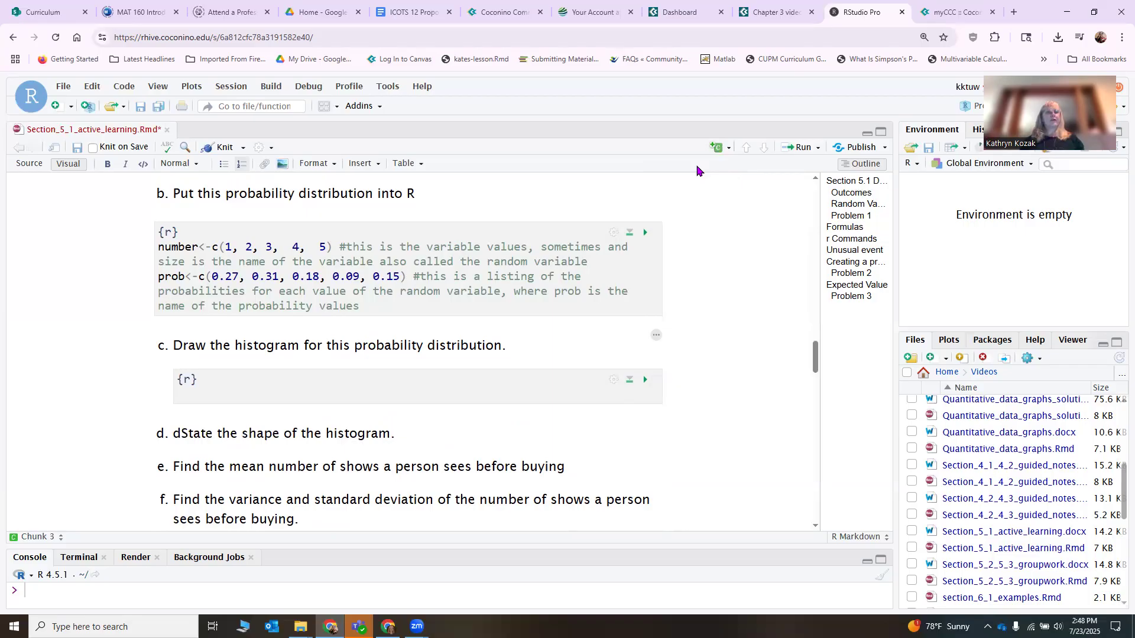
{"action": "key", "text": "BackSpace"}
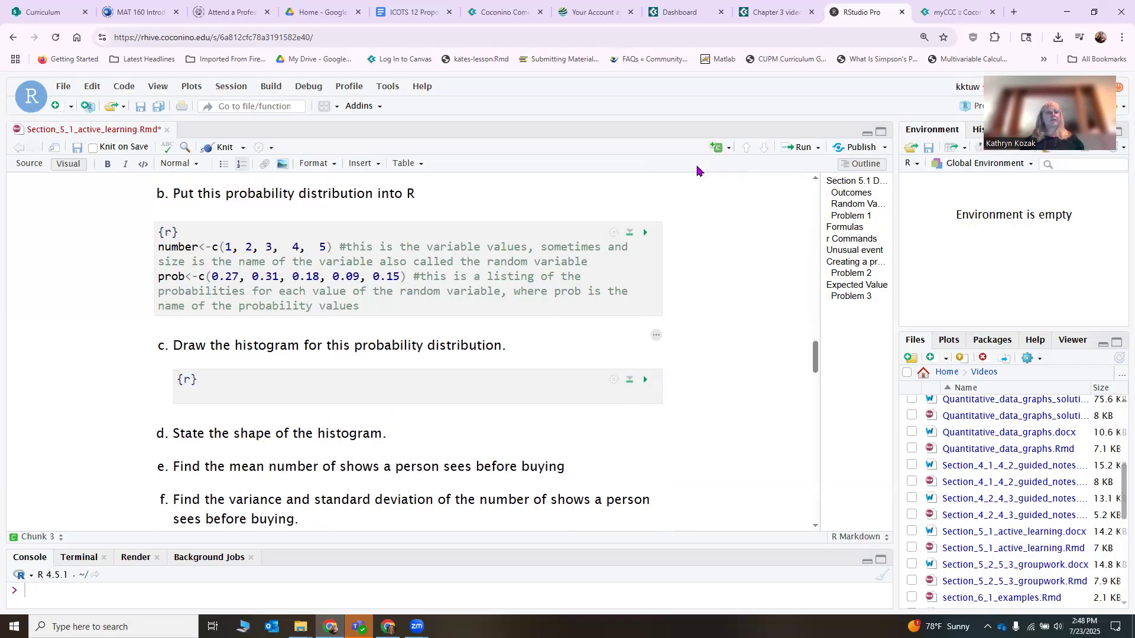
{"action": "left_click", "coordinate": [205, 395]}
{"action": "type", "text": "discre"}
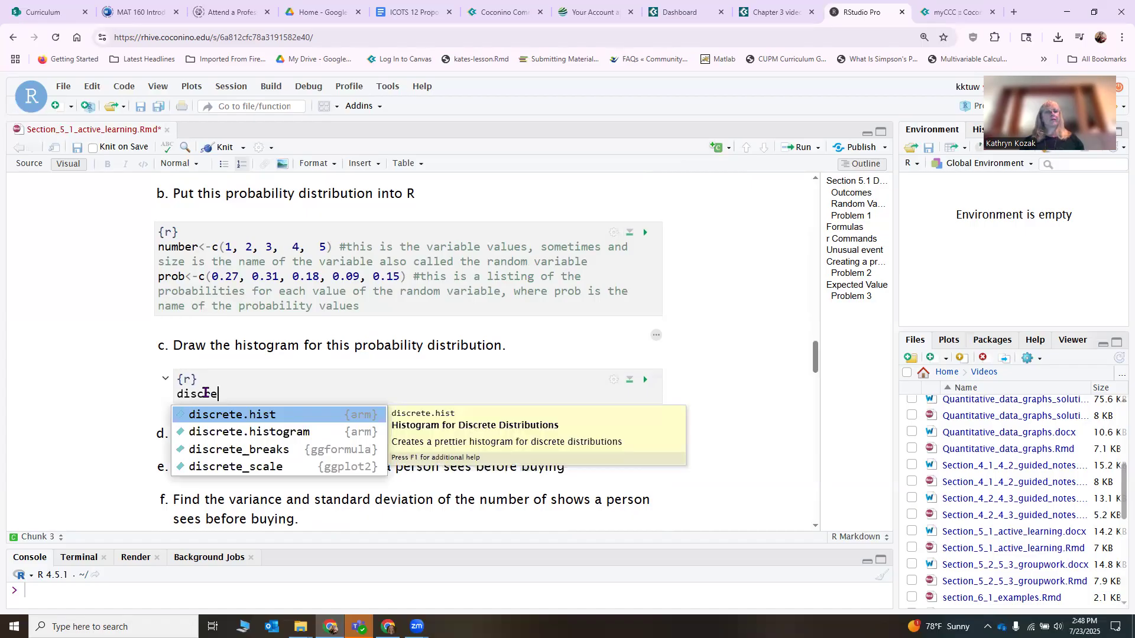
{"action": "scroll", "coordinate": [289, 343], "scroll_direction": "up", "scroll_amount": 2}
{"action": "scroll", "coordinate": [286, 346], "scroll_direction": "up", "scroll_amount": 2}
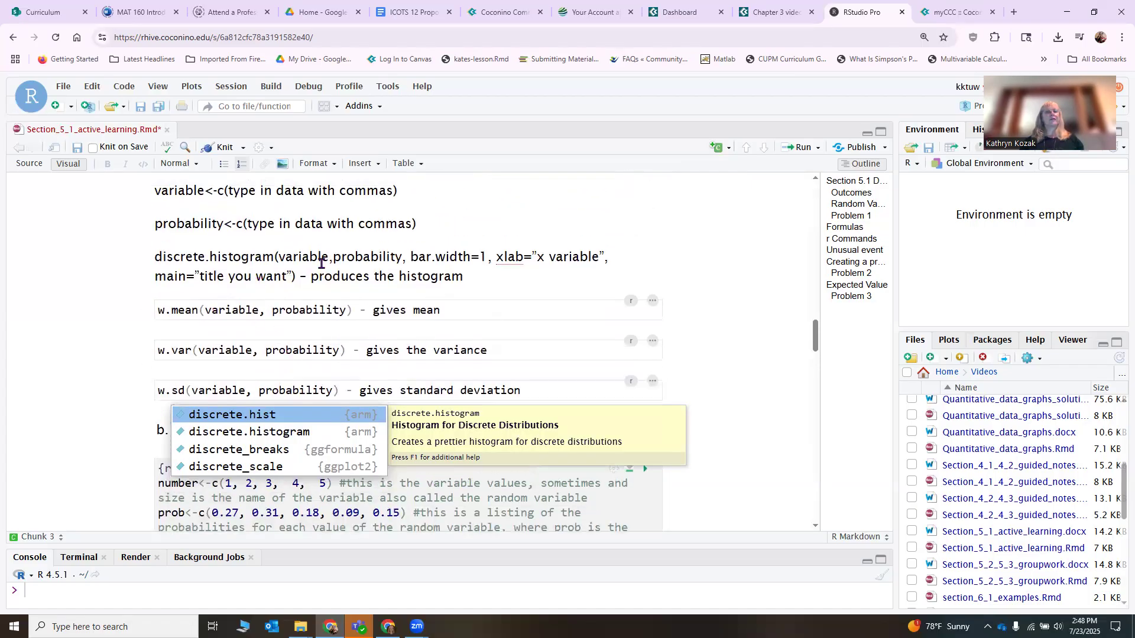
{"action": "scroll", "coordinate": [281, 289], "scroll_direction": "down", "scroll_amount": 3}
{"action": "scroll", "coordinate": [274, 330], "scroll_direction": "down", "scroll_amount": 2}
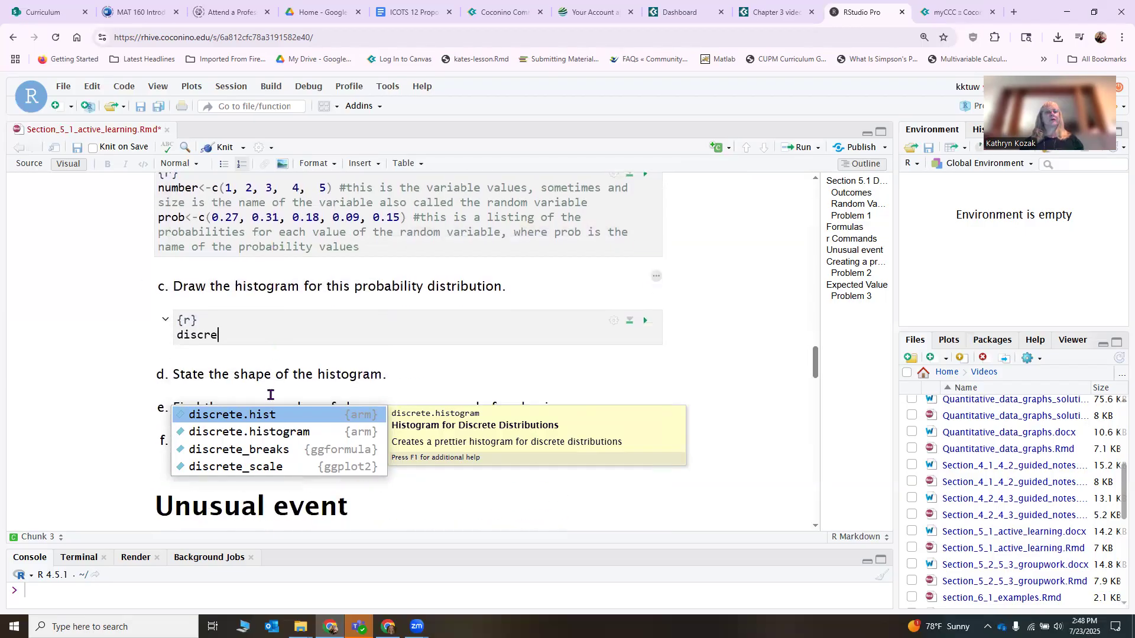
{"action": "double_click", "coordinate": [269, 434]}
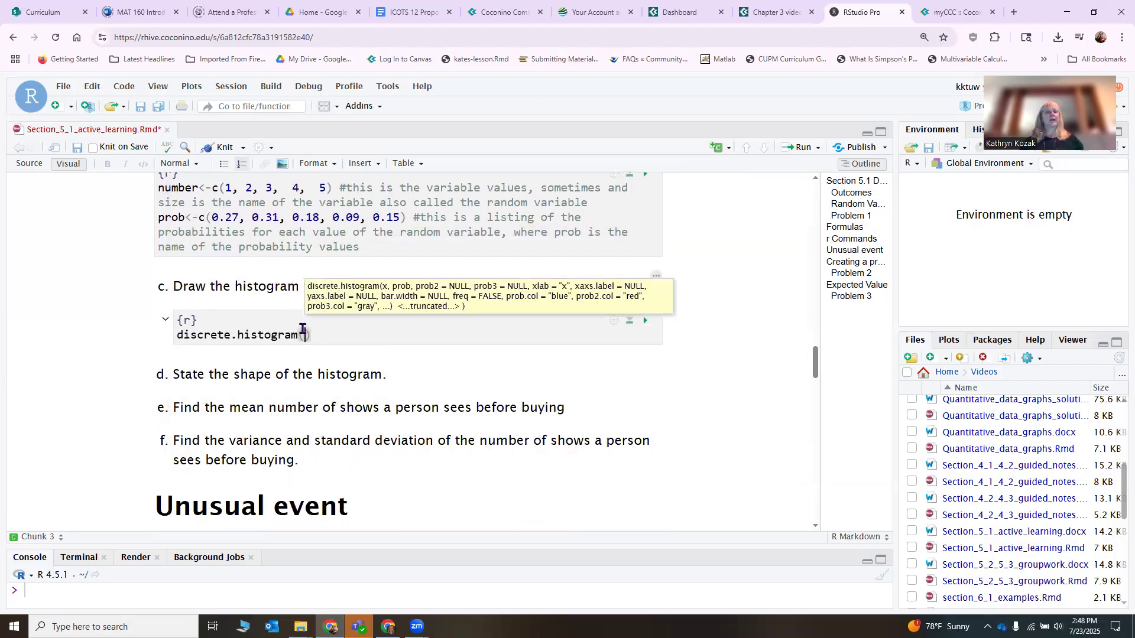
Step: Pass number and prob as the arguments of discrete.histogram in the part c chunk
{"action": "type", "text": "number"}
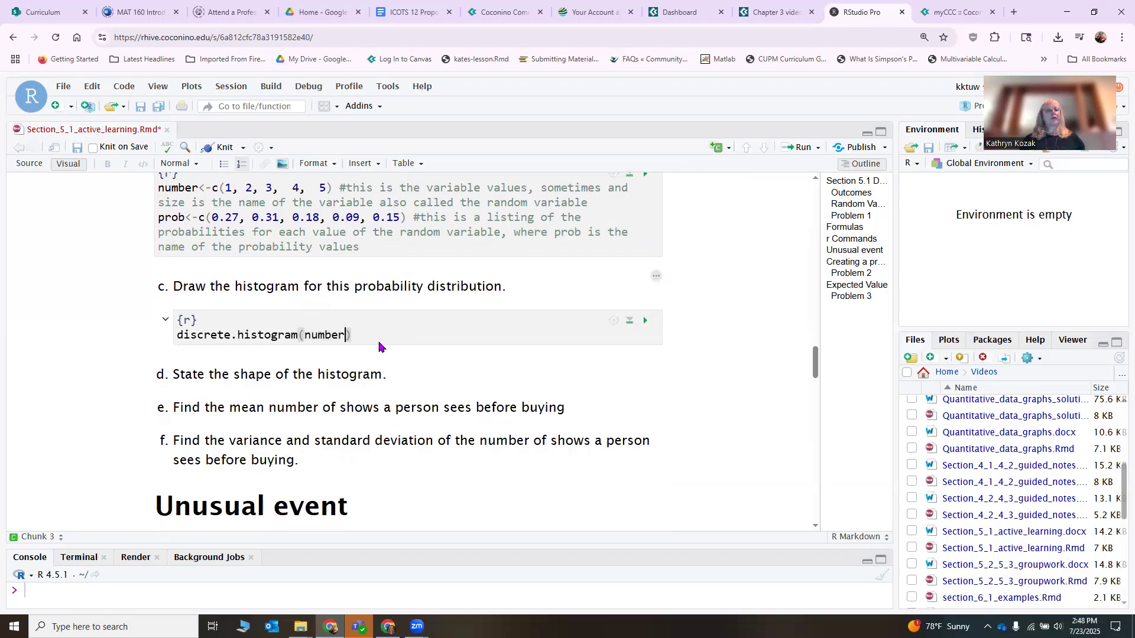
{"action": "type", "text": ", prob"}
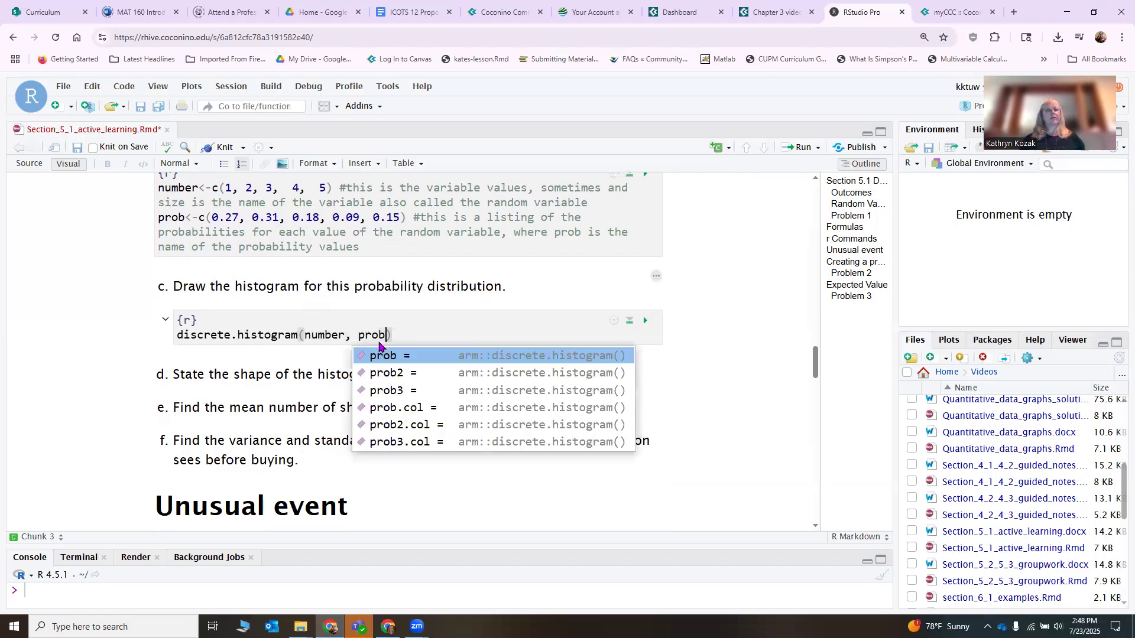
{"action": "type", "text": ","}
{"action": "key", "text": "BackSpace"}
{"action": "key", "text": "BackSpace"}
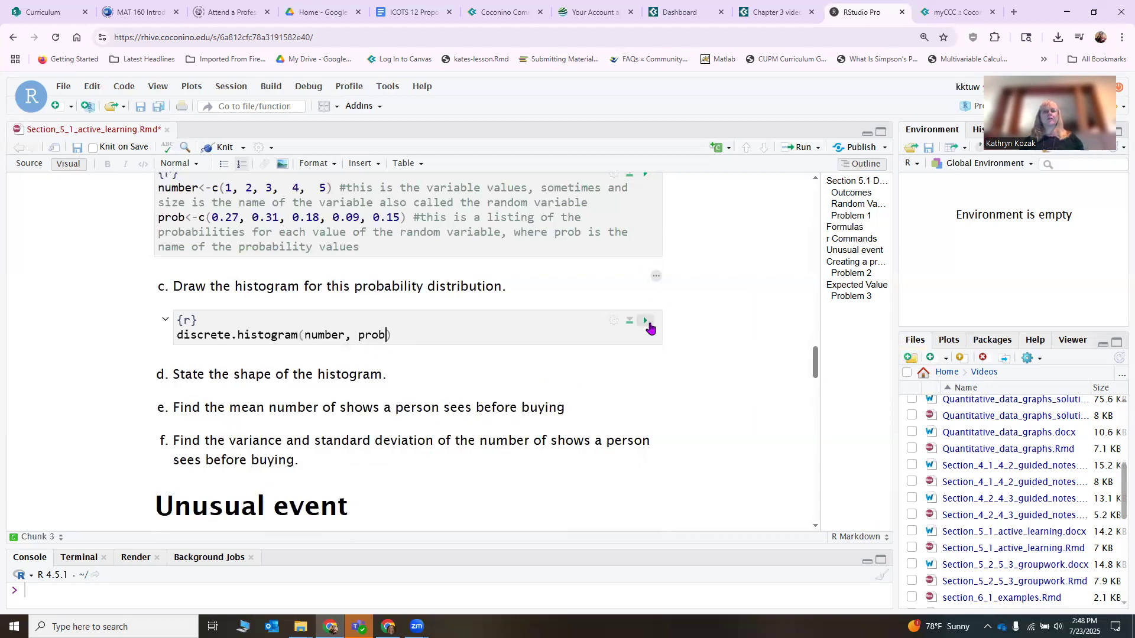
Step: Run the part b chunk to define number and prob, and run the part c chunk to draw the histogram
{"action": "left_click", "coordinate": [646, 324]}
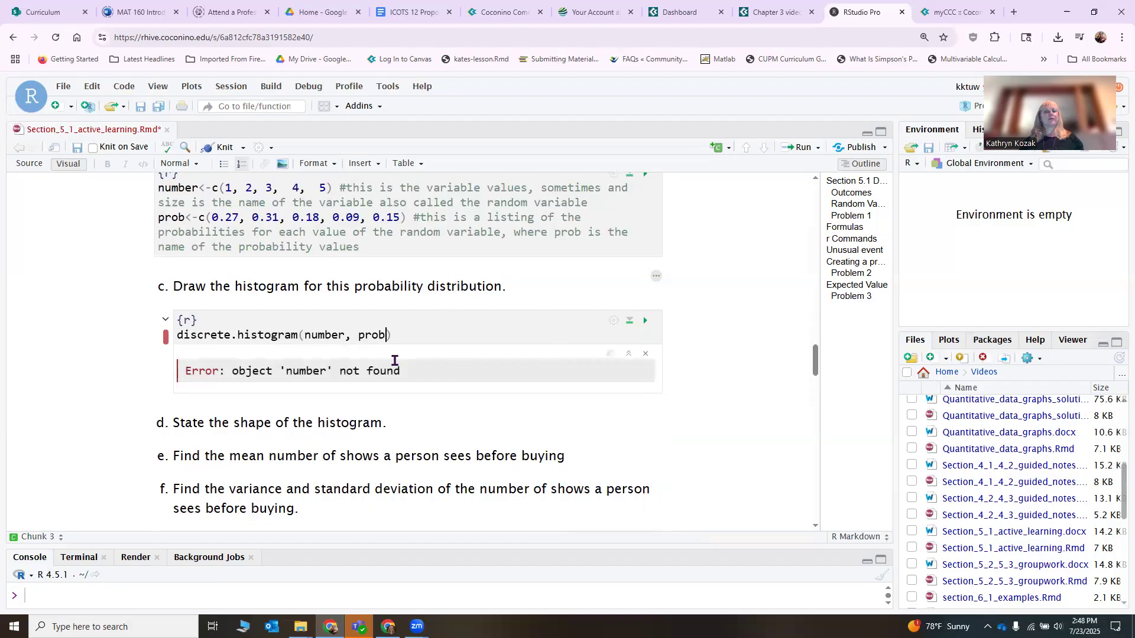
{"action": "scroll", "coordinate": [514, 354], "scroll_direction": "up", "scroll_amount": 3}
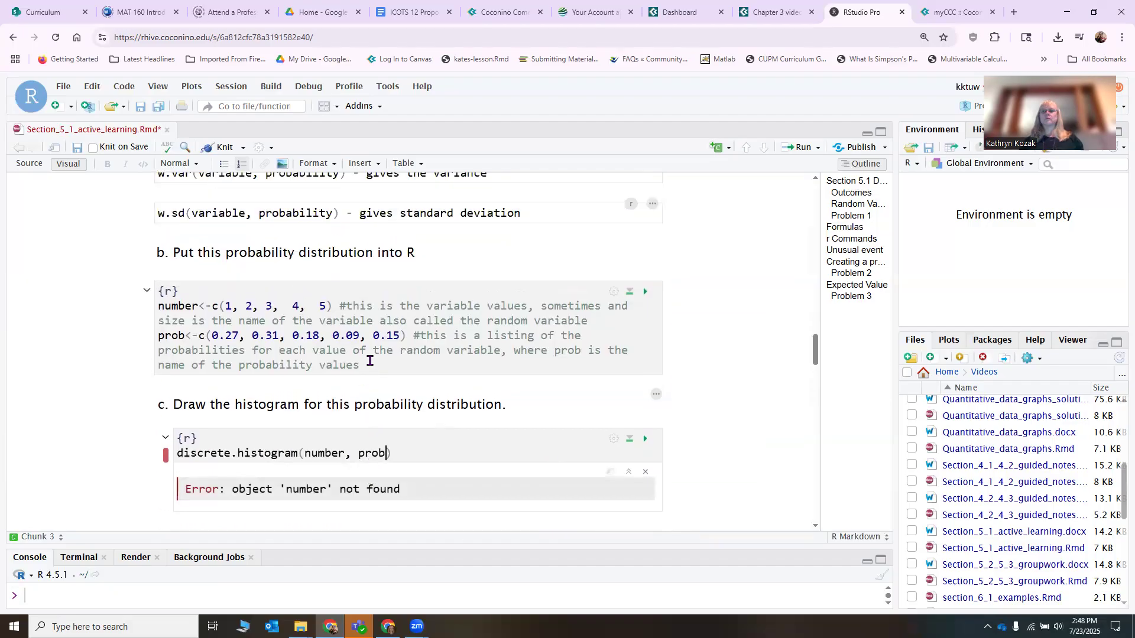
{"action": "left_click", "coordinate": [645, 292]}
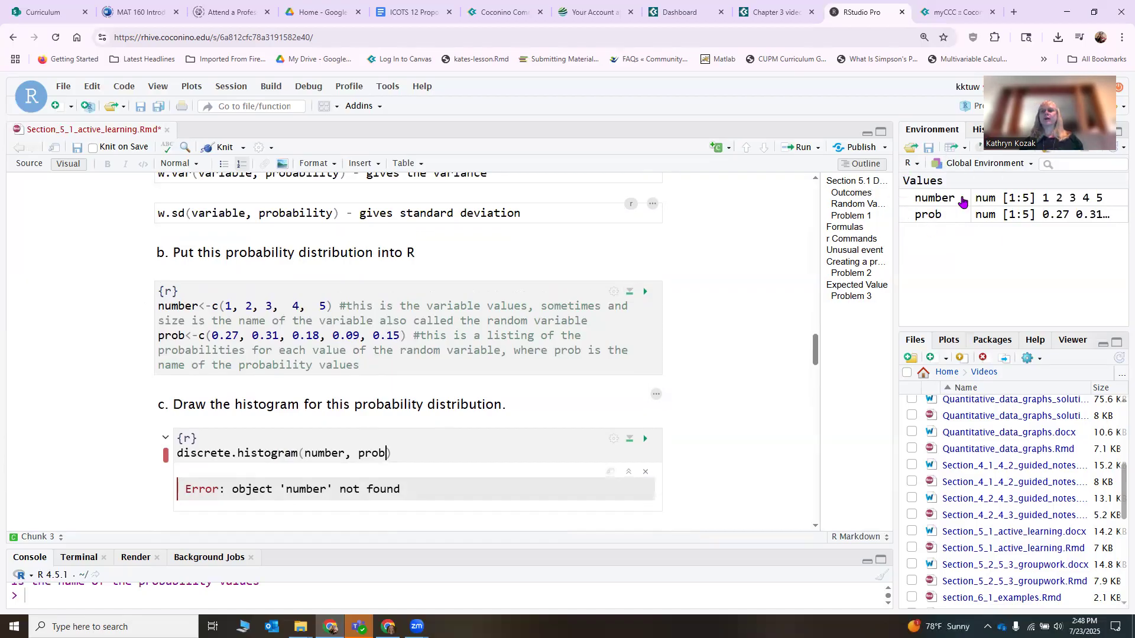
{"action": "left_click", "coordinate": [645, 438]}
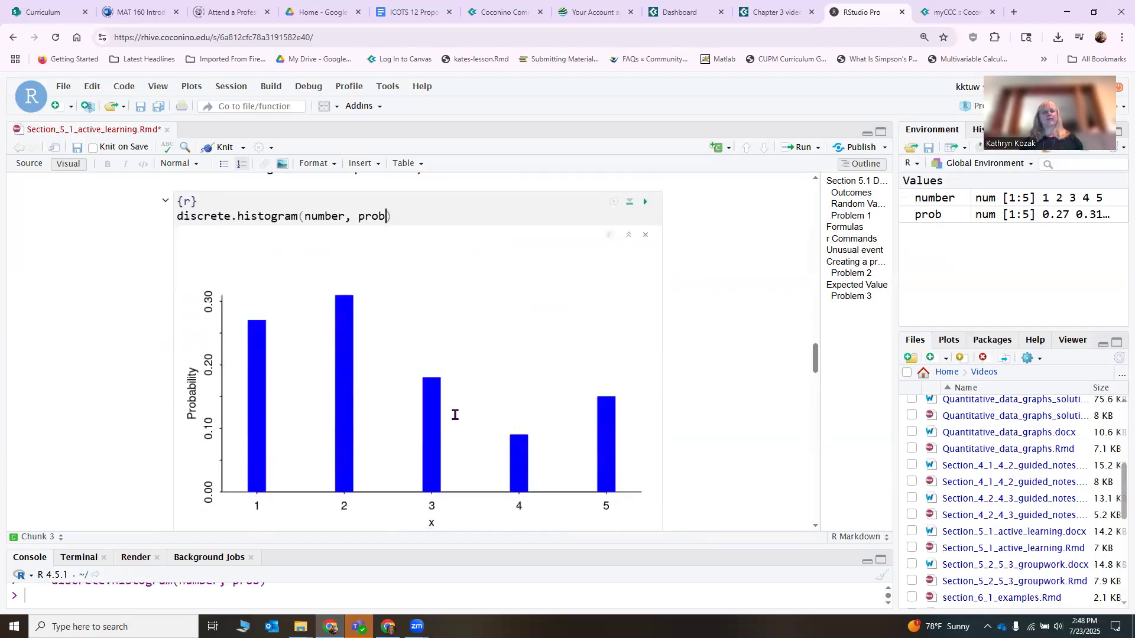
{"action": "scroll", "coordinate": [455, 415], "scroll_direction": "up", "scroll_amount": 3}
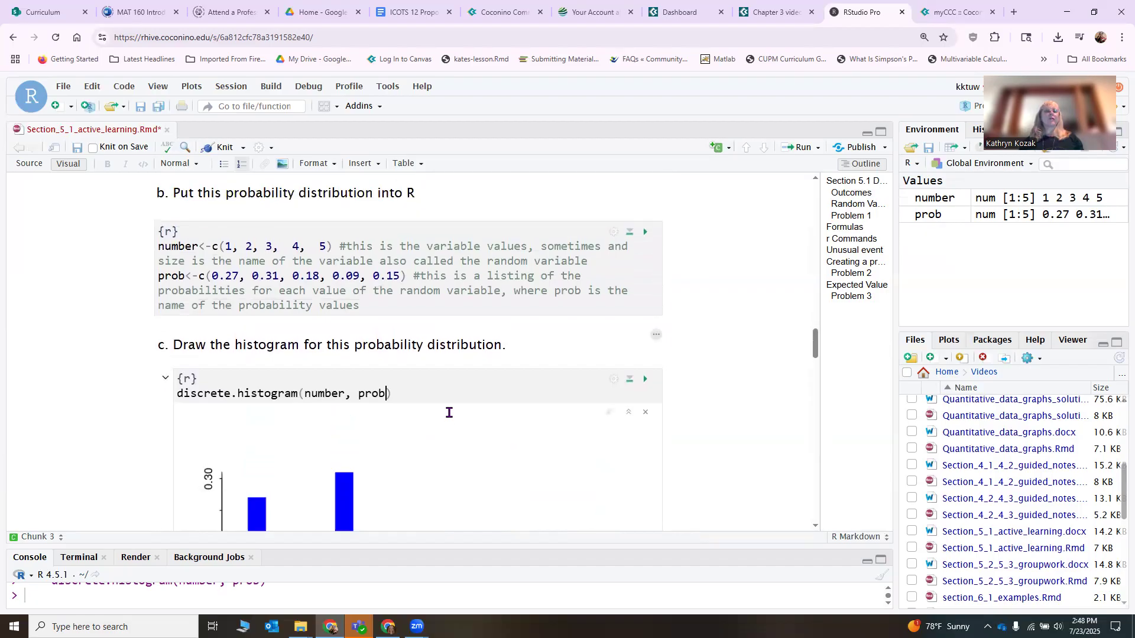
{"action": "scroll", "coordinate": [406, 437], "scroll_direction": "down", "scroll_amount": 4}
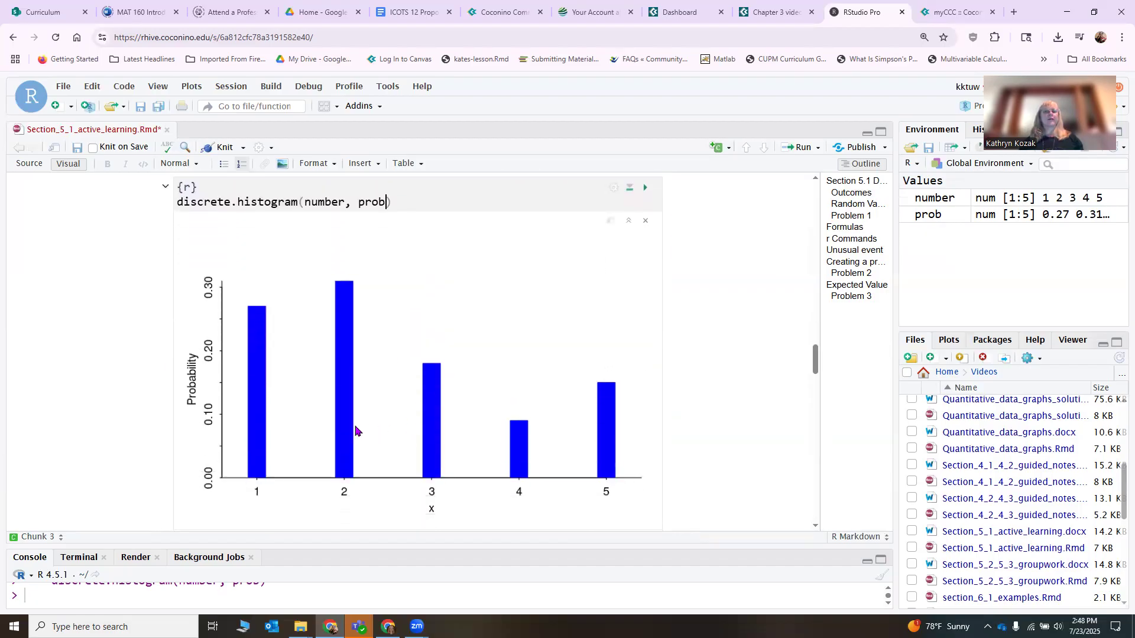
{"action": "scroll", "coordinate": [392, 225], "scroll_direction": "up", "scroll_amount": 1}
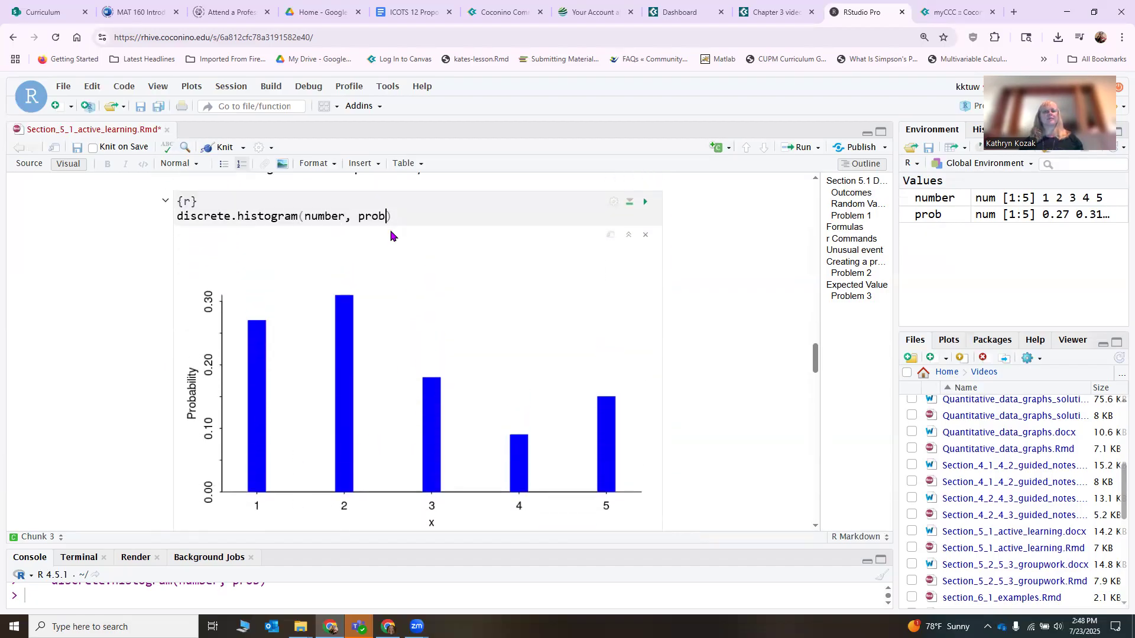
Step: Add bar.width=1 to the discrete.histogram call and rerun the part c chunk
{"action": "type", "text": ", ba"}
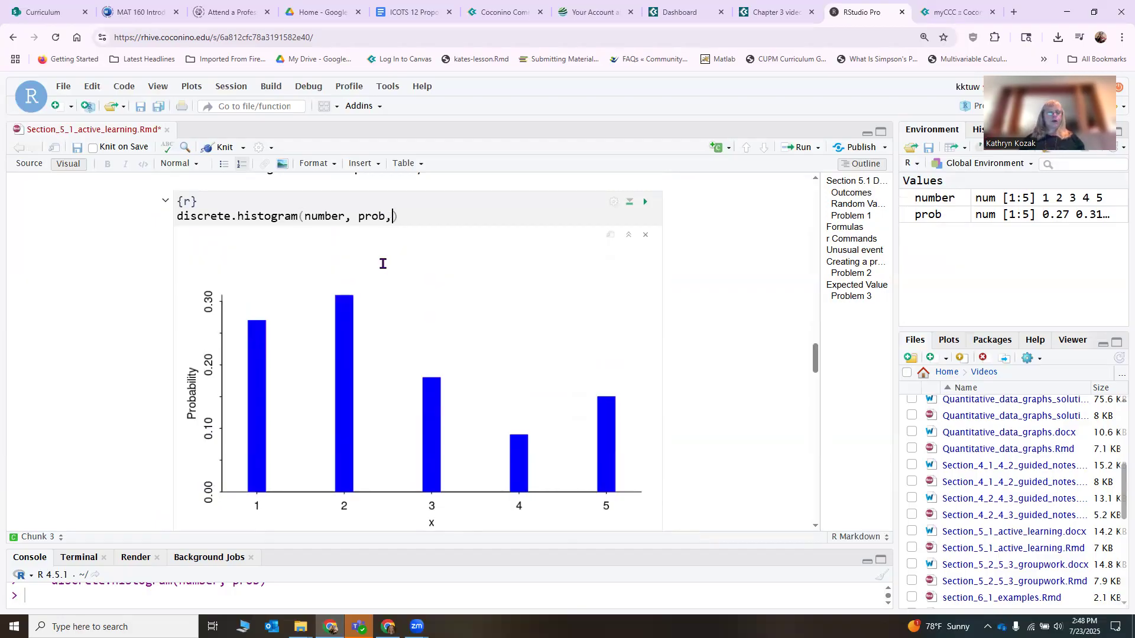
{"action": "type", "text": "r.width"}
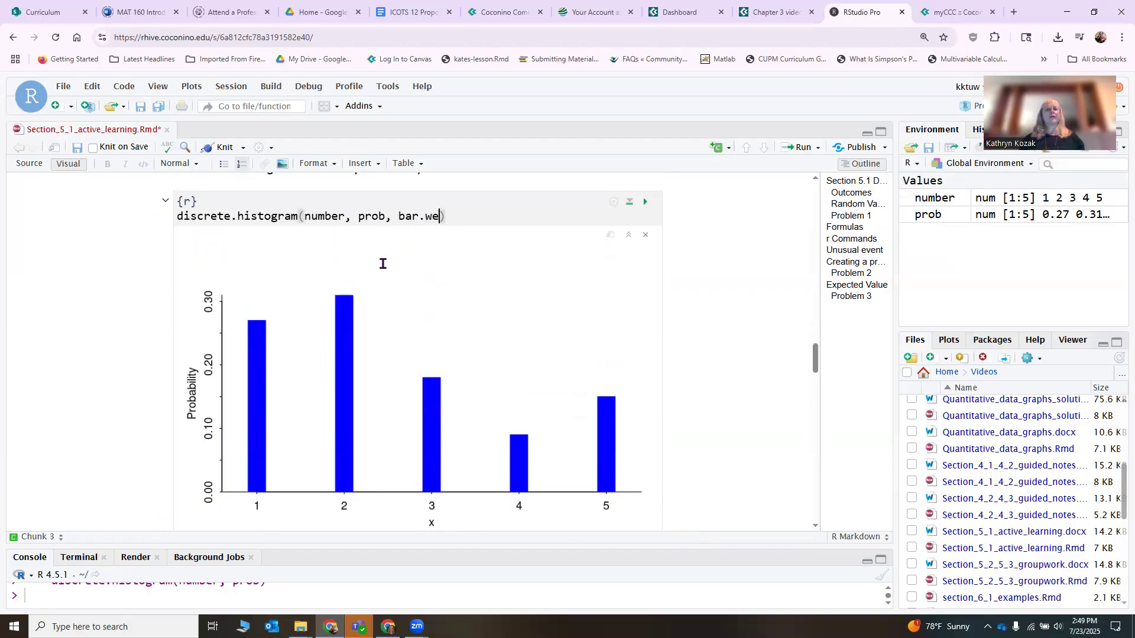
{"action": "type", "text": "=1"}
{"action": "left_click", "coordinate": [644, 204]}
Step: Add the main title "Number of times to see Infomercial Before Buying" to the discrete.histogram call
{"action": "double_click", "coordinate": [467, 219]}
{"action": "type", "text": ","}
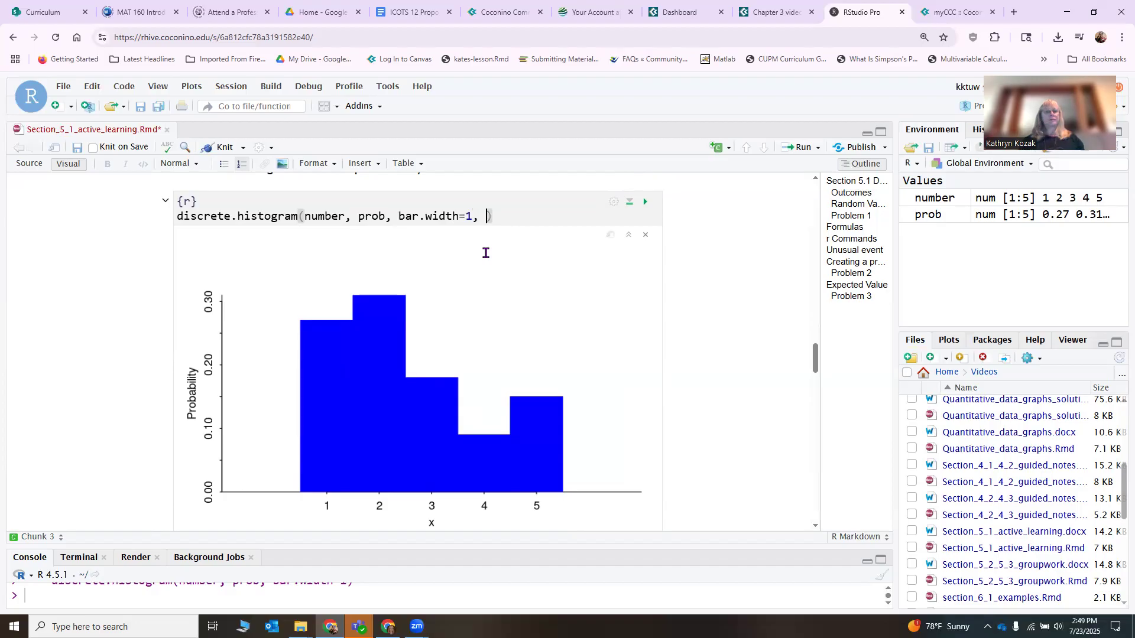
{"action": "scroll", "coordinate": [485, 253], "scroll_direction": "up", "scroll_amount": 5}
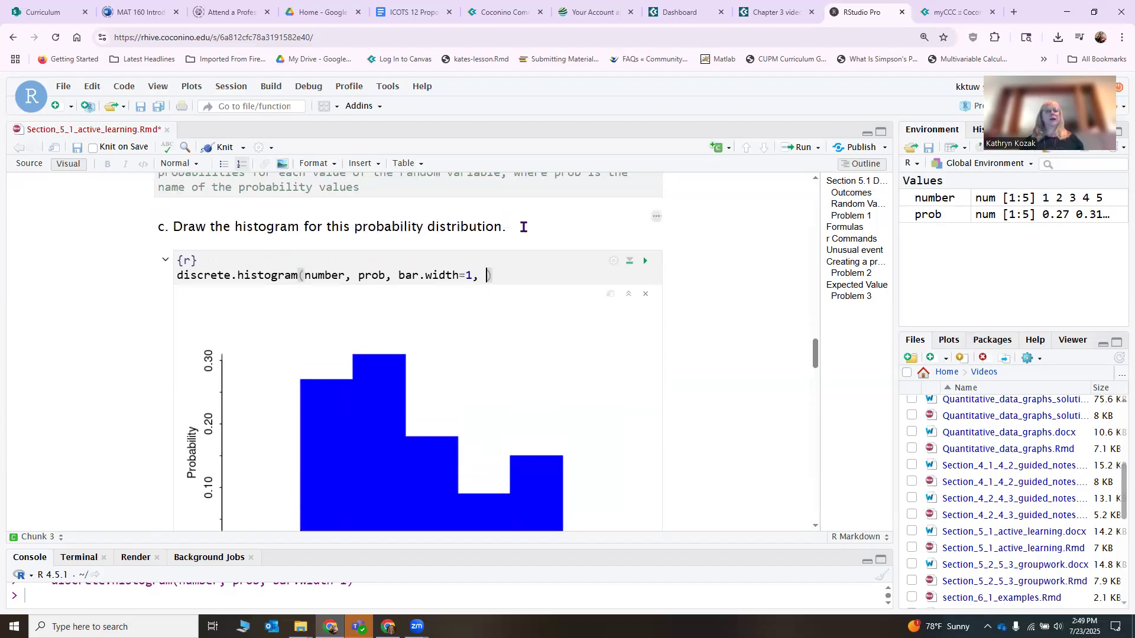
{"action": "scroll", "coordinate": [523, 227], "scroll_direction": "down", "scroll_amount": 5}
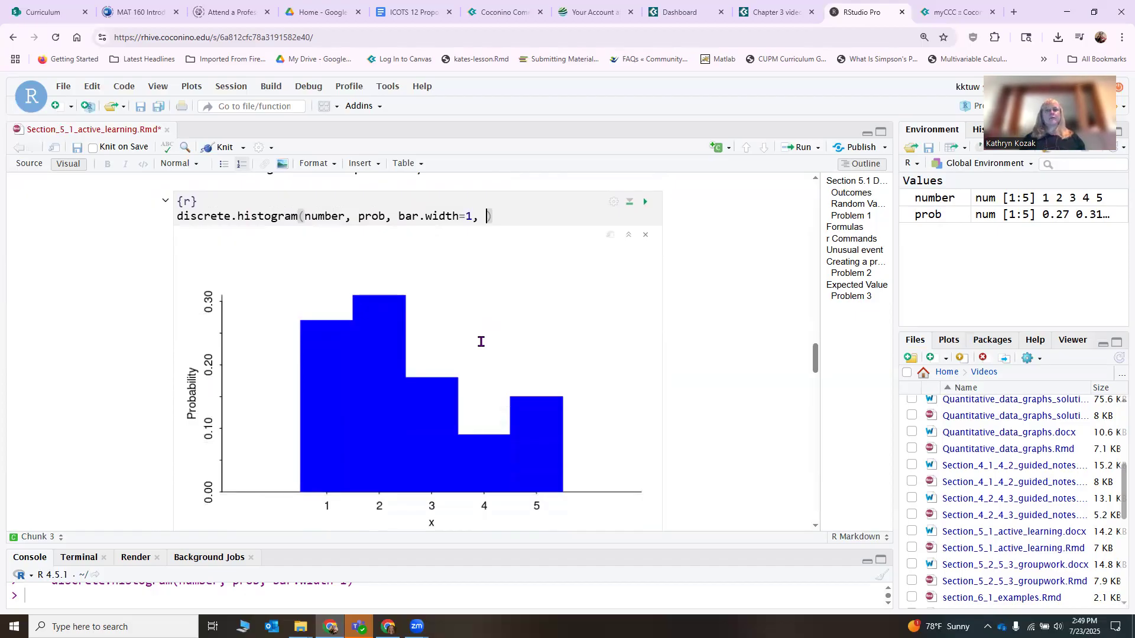
{"action": "type", "text": "main="}
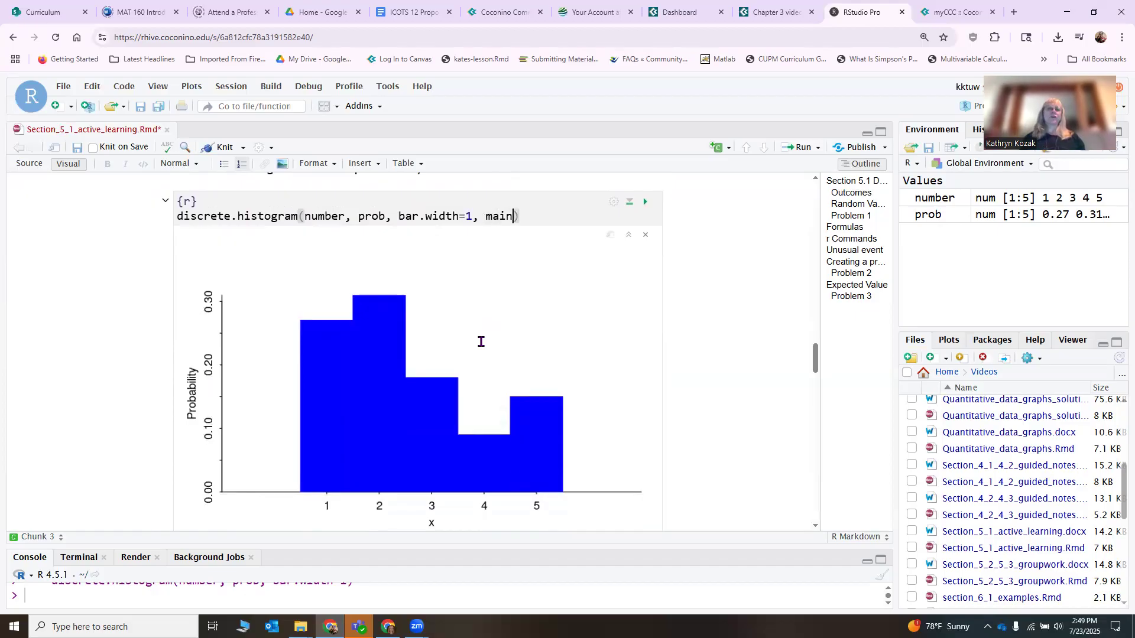
{"action": "type", "text": "\""}
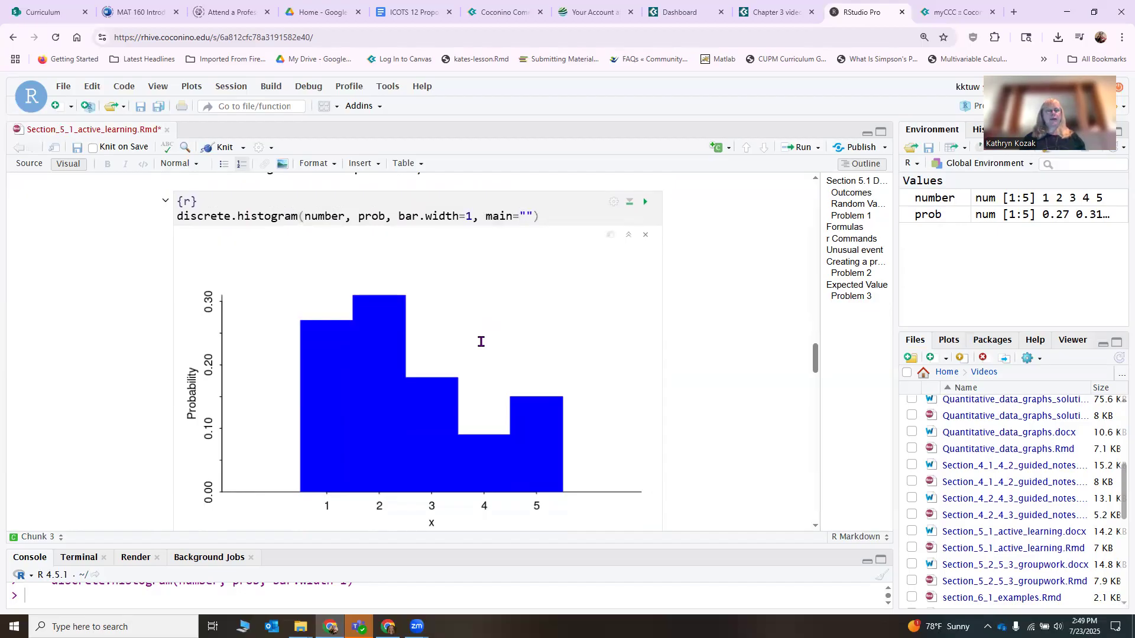
{"action": "type", "text": "Number of times "}
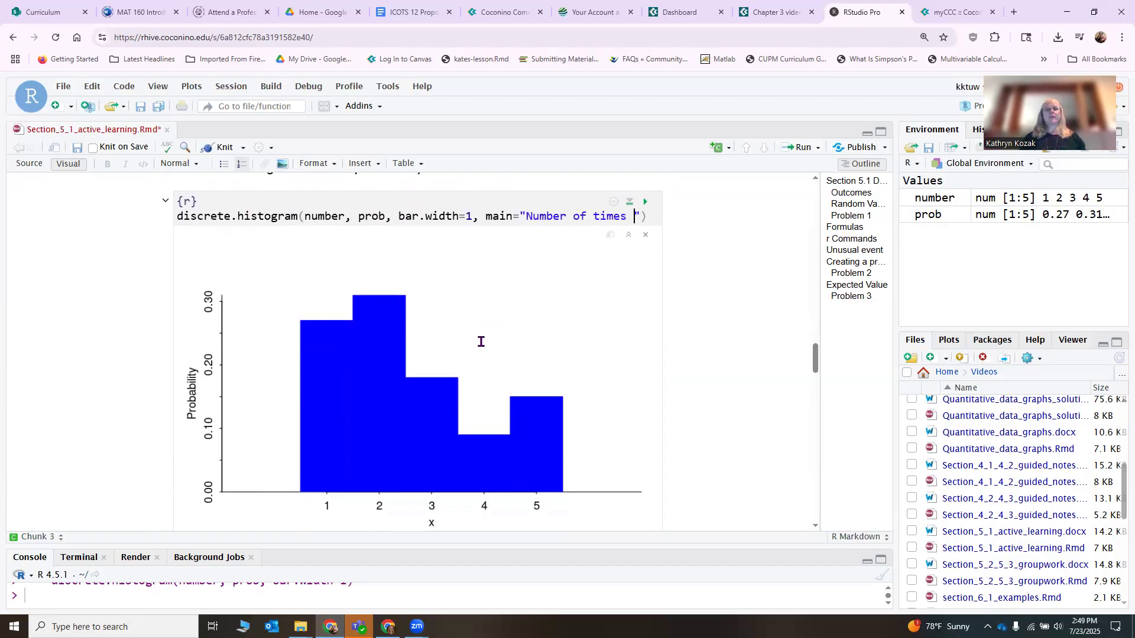
{"action": "type", "text": "to see"}
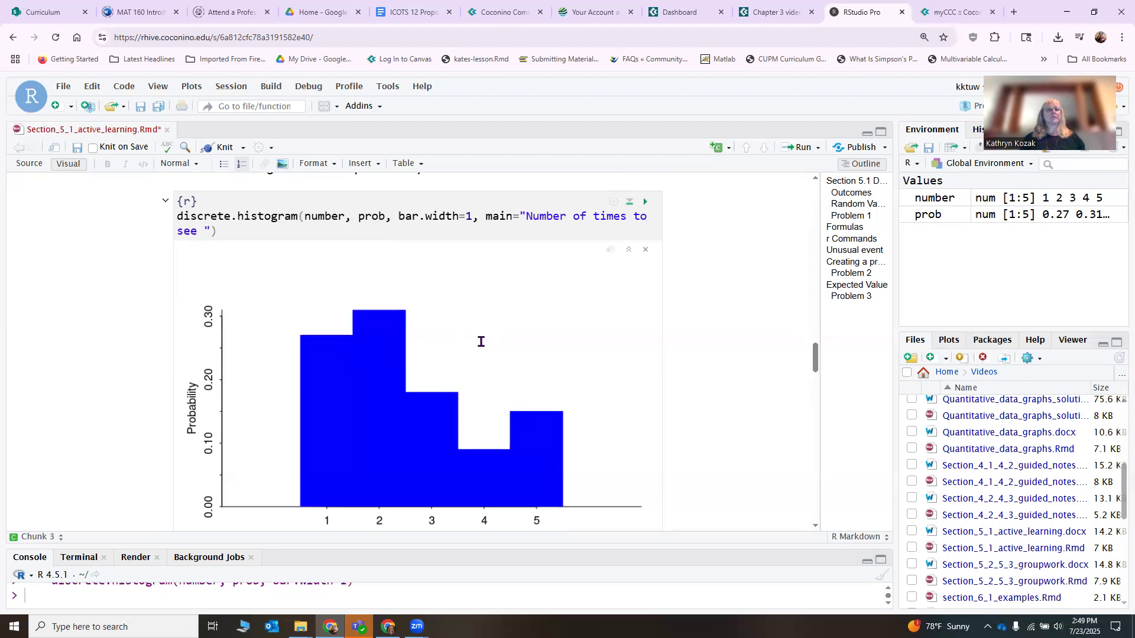
{"action": "type", "text": " In"}
{"action": "type", "text": "fomert"}
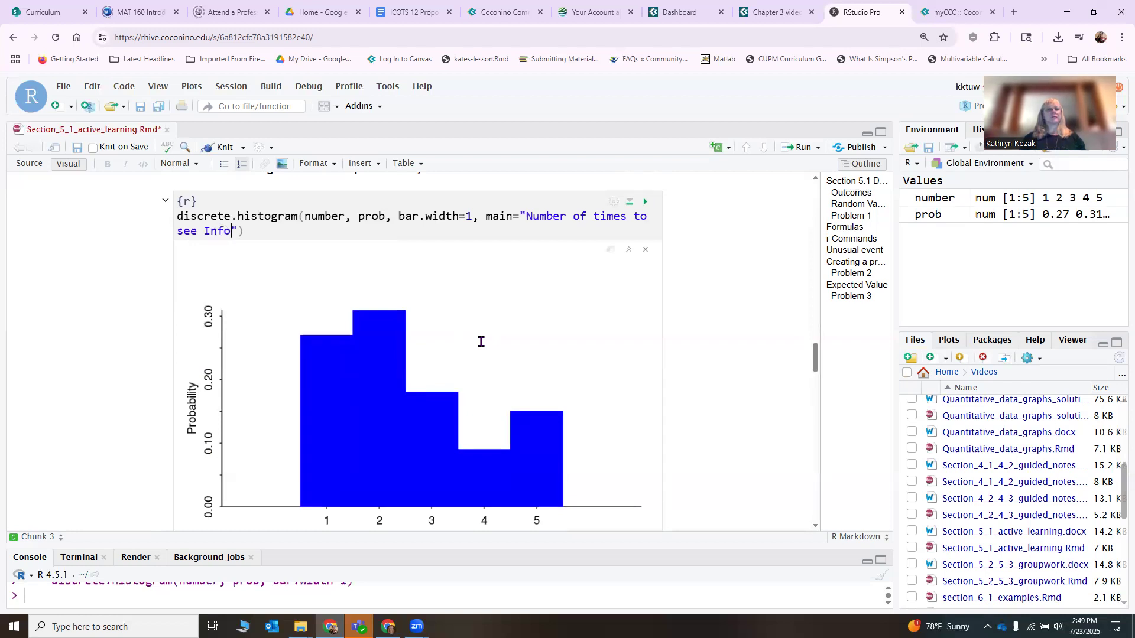
{"action": "key", "text": "BackSpace"}
{"action": "type", "text": "cial "}
{"action": "type", "text": "Before Bu"}
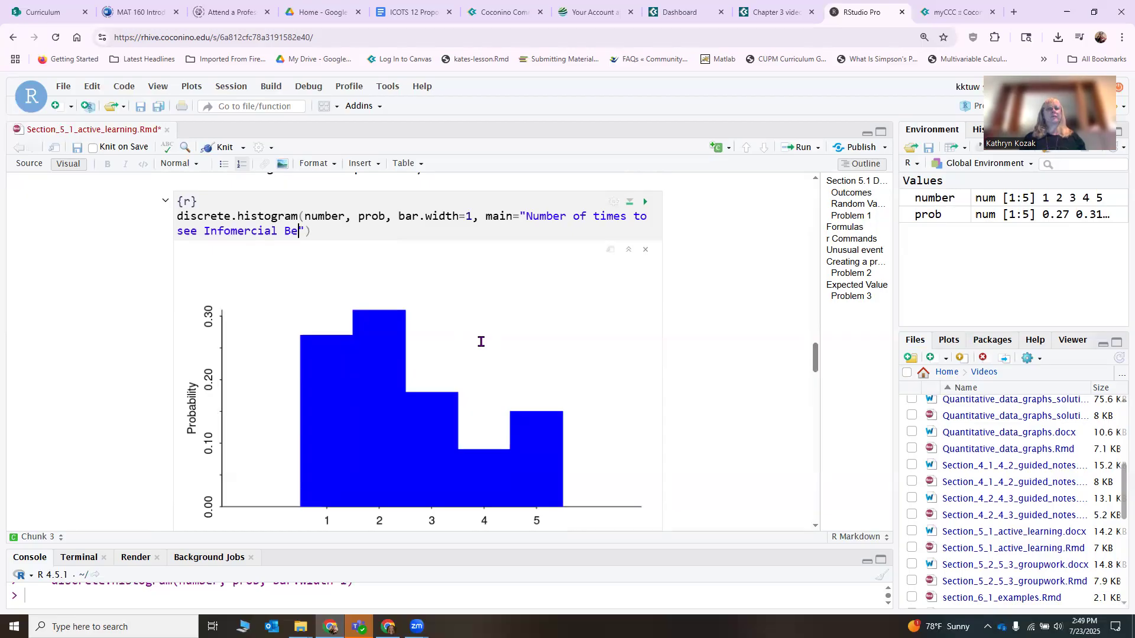
{"action": "type", "text": "ying\""}
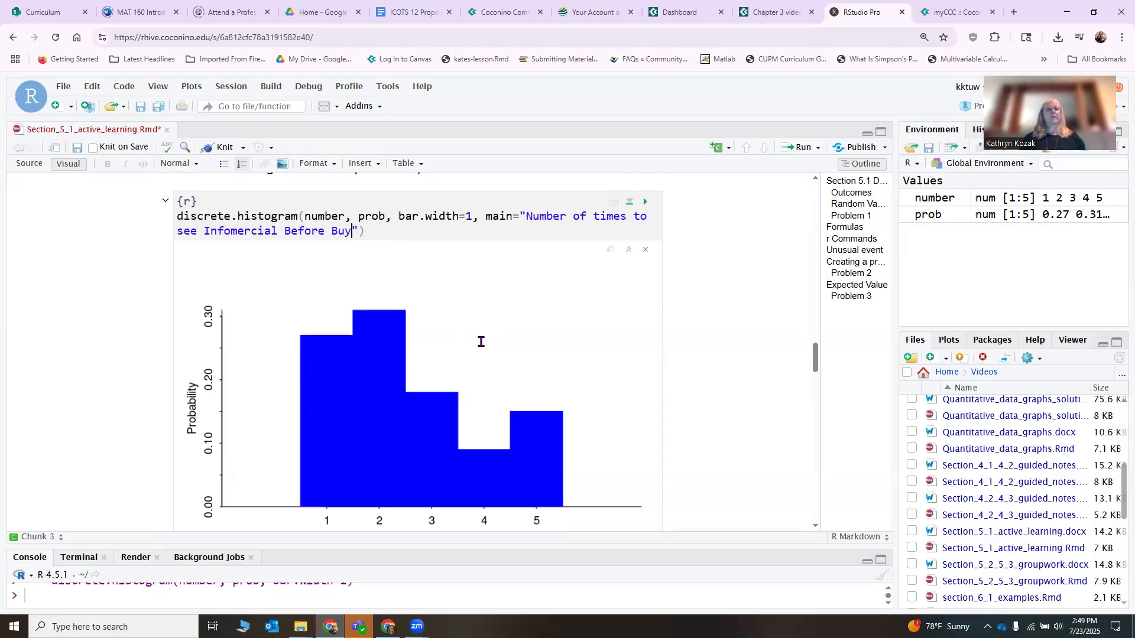
Step: Add the x-axis label "Number of Times" with xlab and rerun the part c chunk to redraw the histogram
{"action": "type", "text": ", xlab=\""}
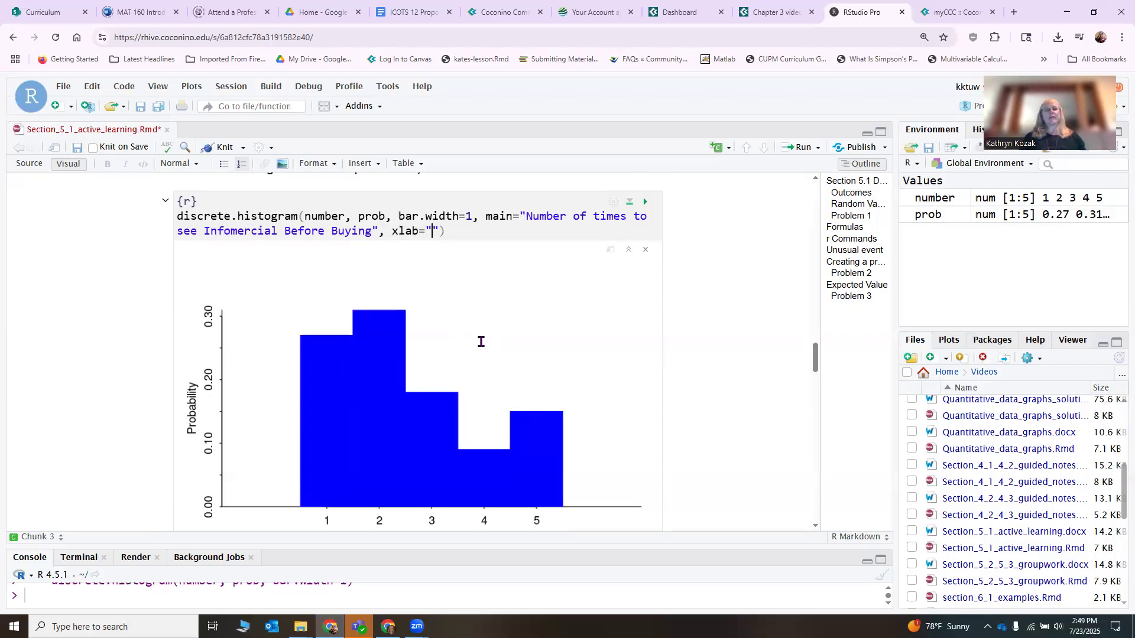
{"action": "type", "text": "Number of times"}
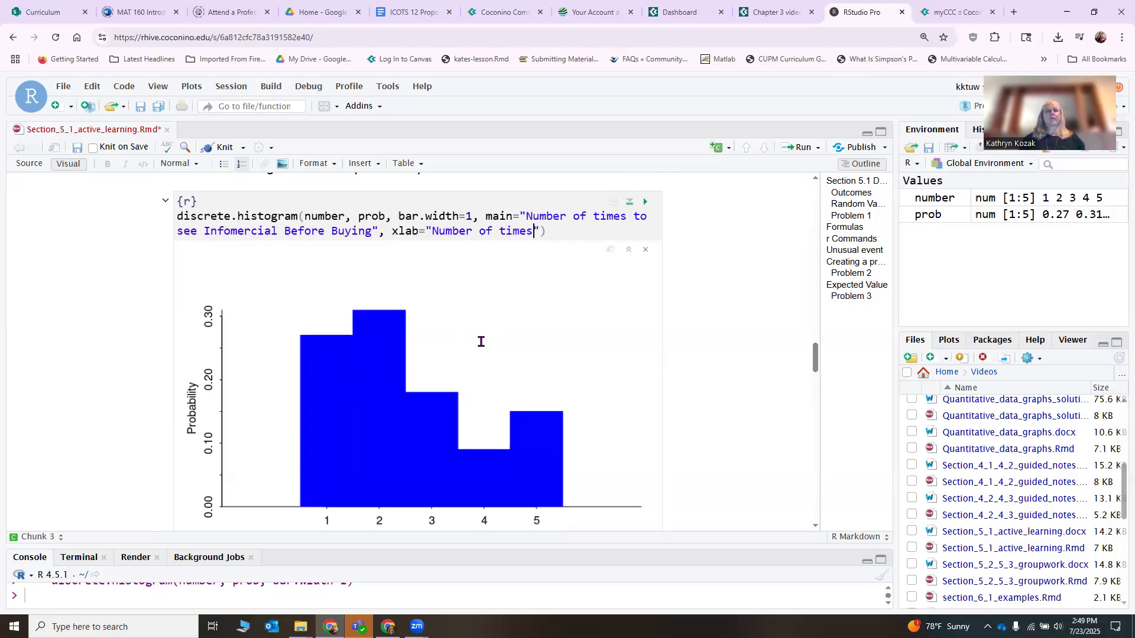
{"action": "key", "text": "BackSpace"}
{"action": "type", "text": "T"}
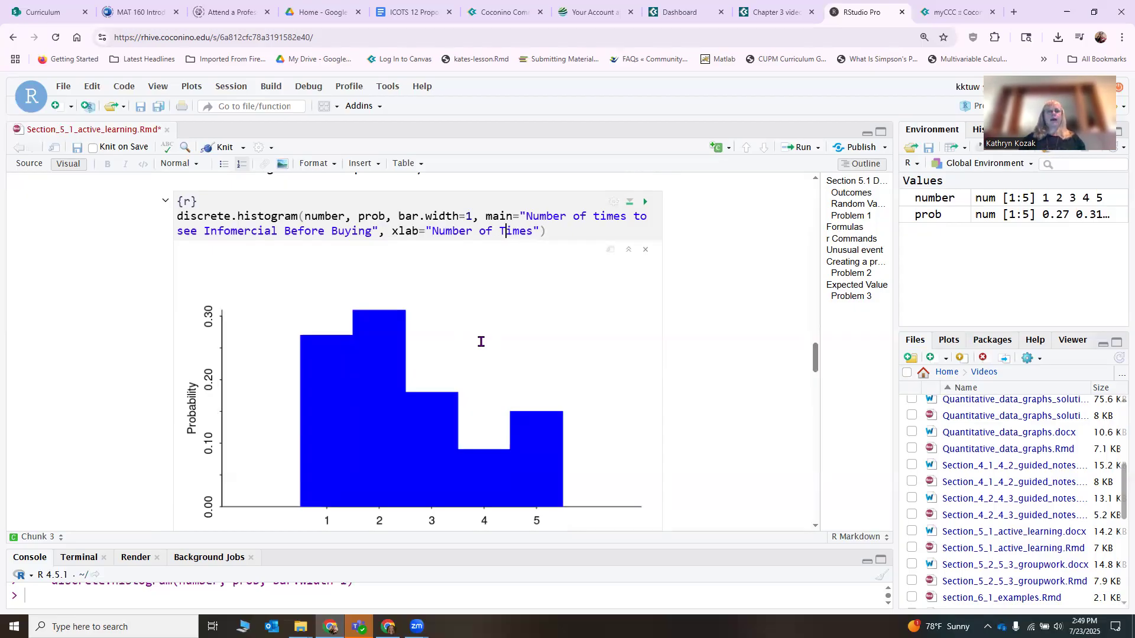
{"action": "key", "text": "Right"}
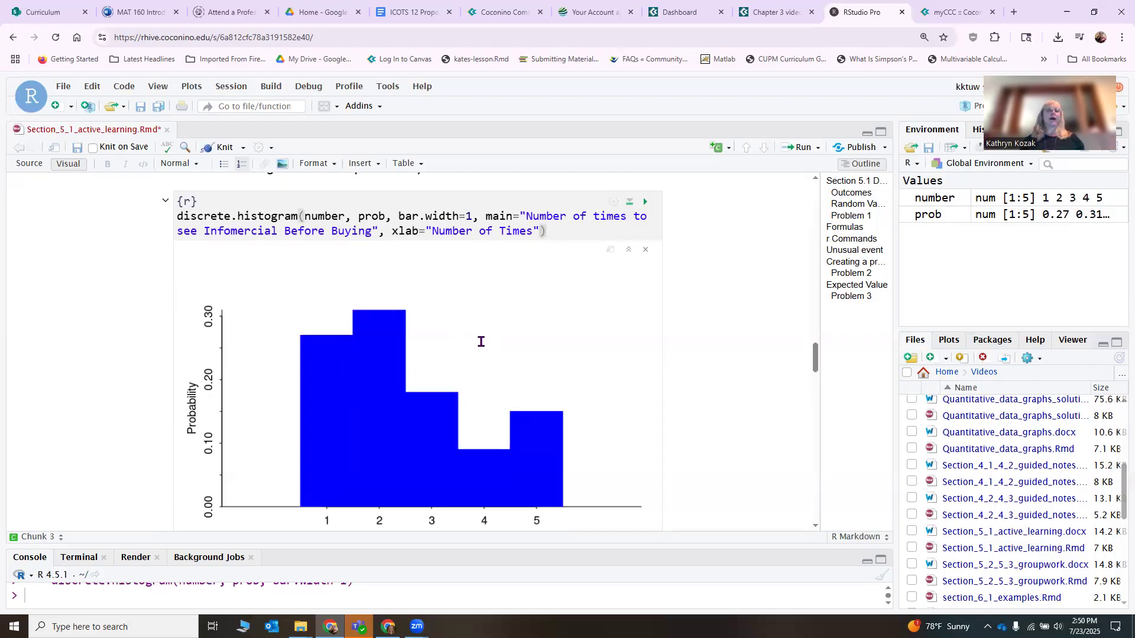
{"action": "left_click", "coordinate": [645, 201]}
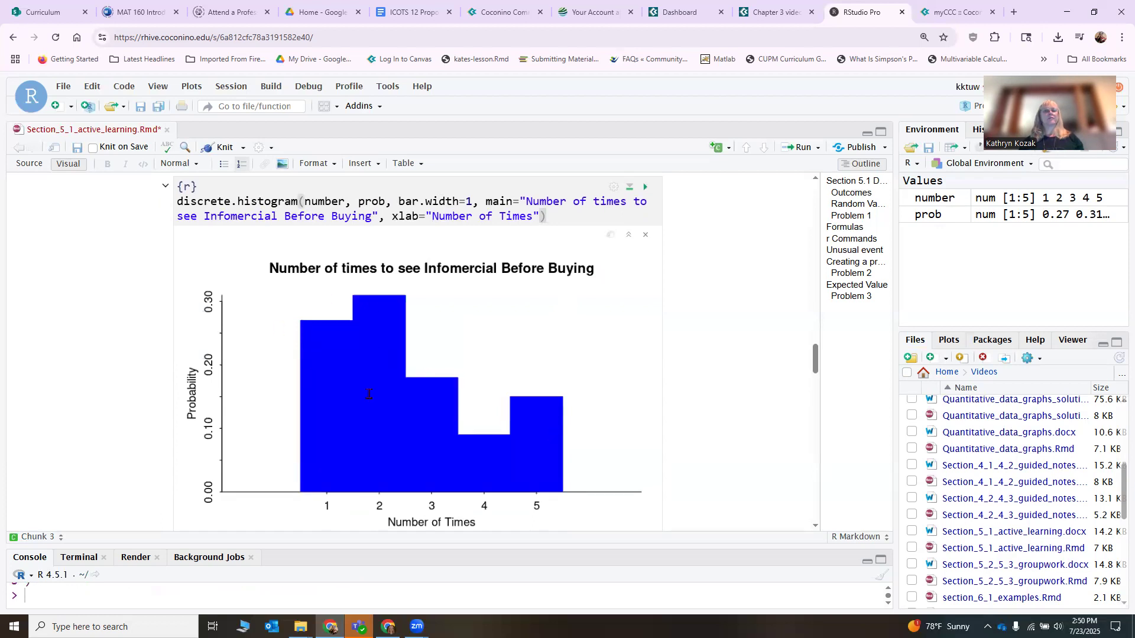
{"action": "scroll", "coordinate": [368, 395], "scroll_direction": "down", "scroll_amount": 2}
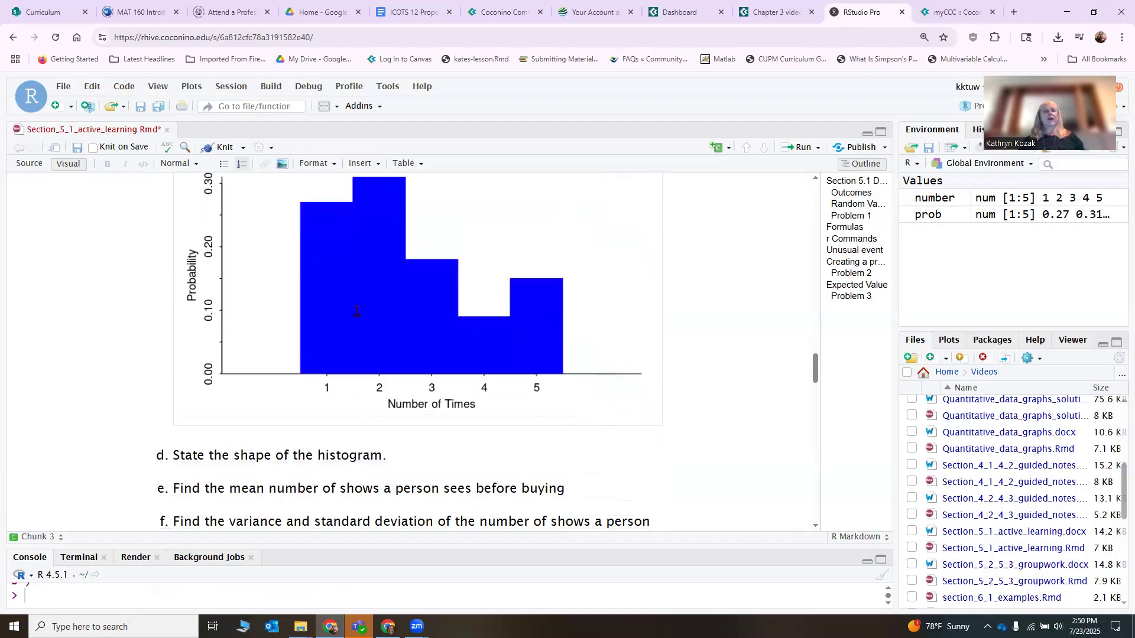
{"action": "scroll", "coordinate": [327, 227], "scroll_direction": "up", "scroll_amount": 1}
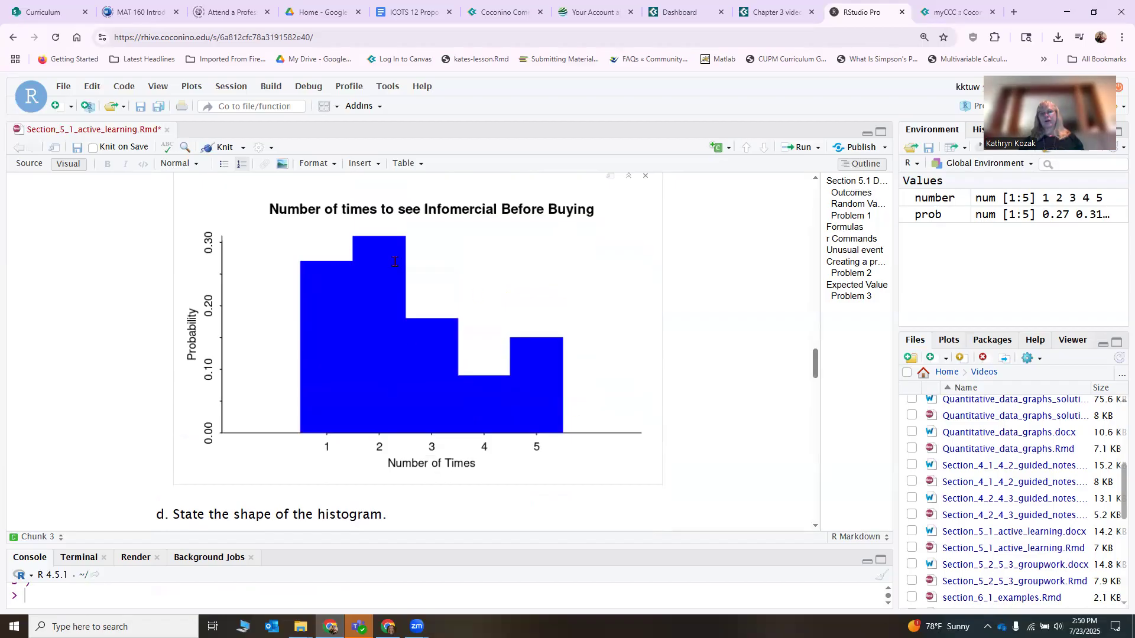
Step: Answer part d on the shape of the histogram with "skewed right"
{"action": "scroll", "coordinate": [337, 302], "scroll_direction": "down", "scroll_amount": 2}
{"action": "left_click", "coordinate": [397, 400]}
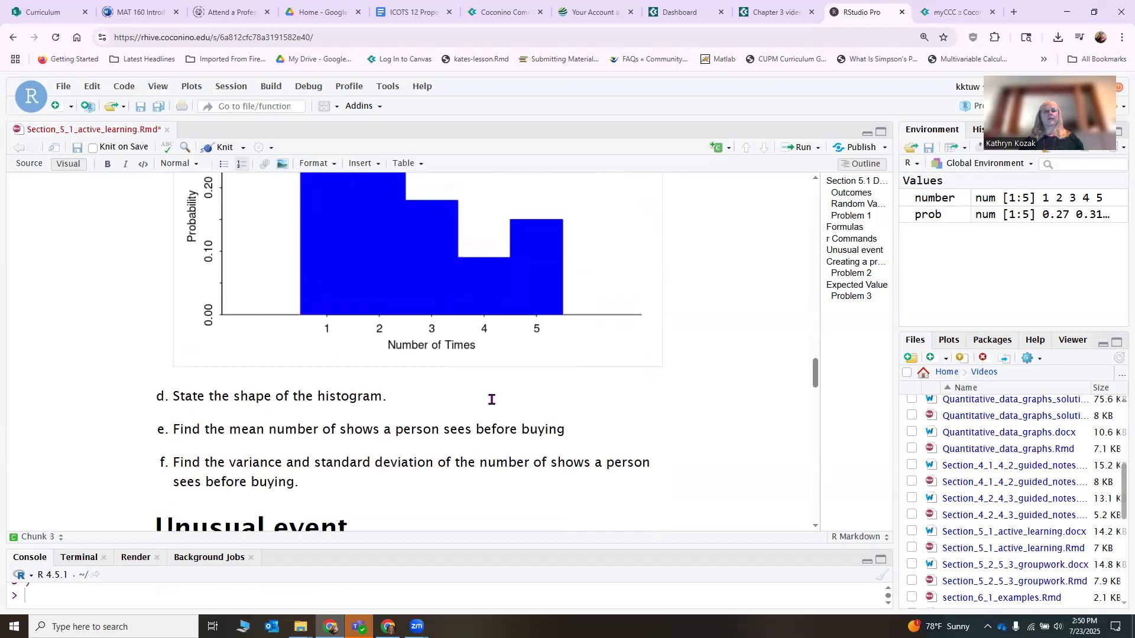
{"action": "type", "text": "skewed right"}
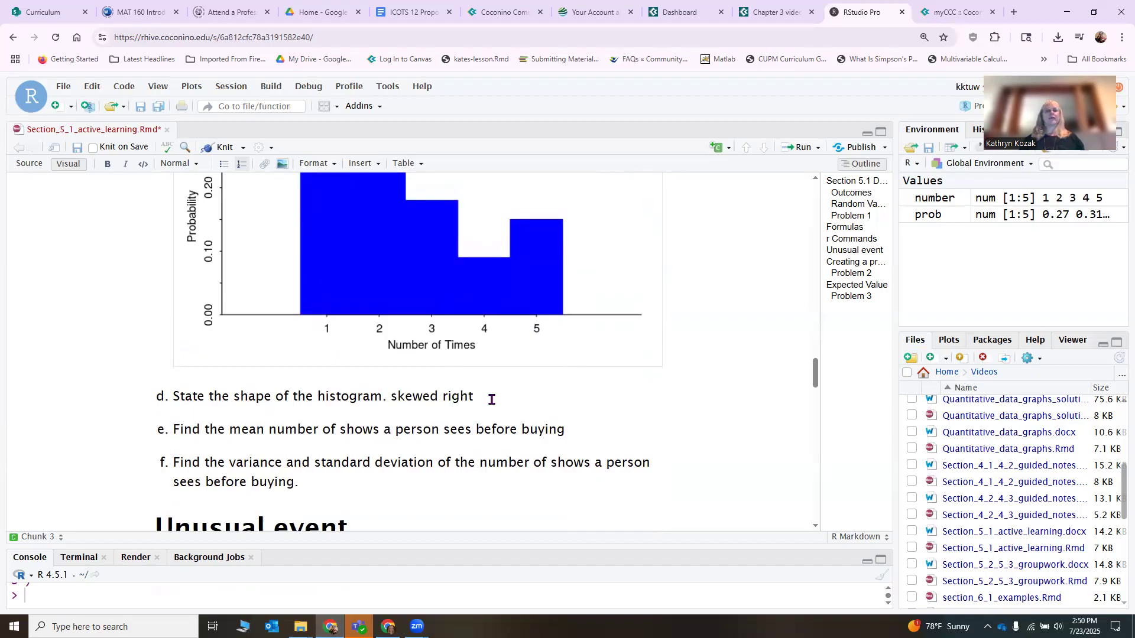
{"action": "scroll", "coordinate": [386, 373], "scroll_direction": "up", "scroll_amount": 2}
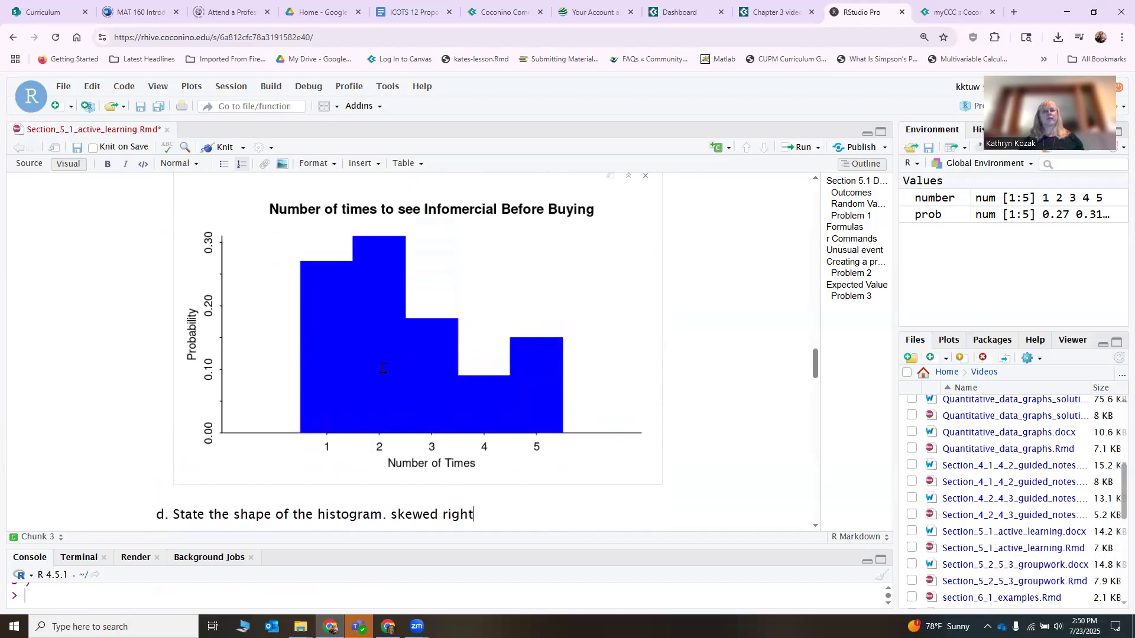
Step: Insert an empty R code chunk below the part e question about the mean number of shows
{"action": "scroll", "coordinate": [363, 398], "scroll_direction": "down", "scroll_amount": 3}
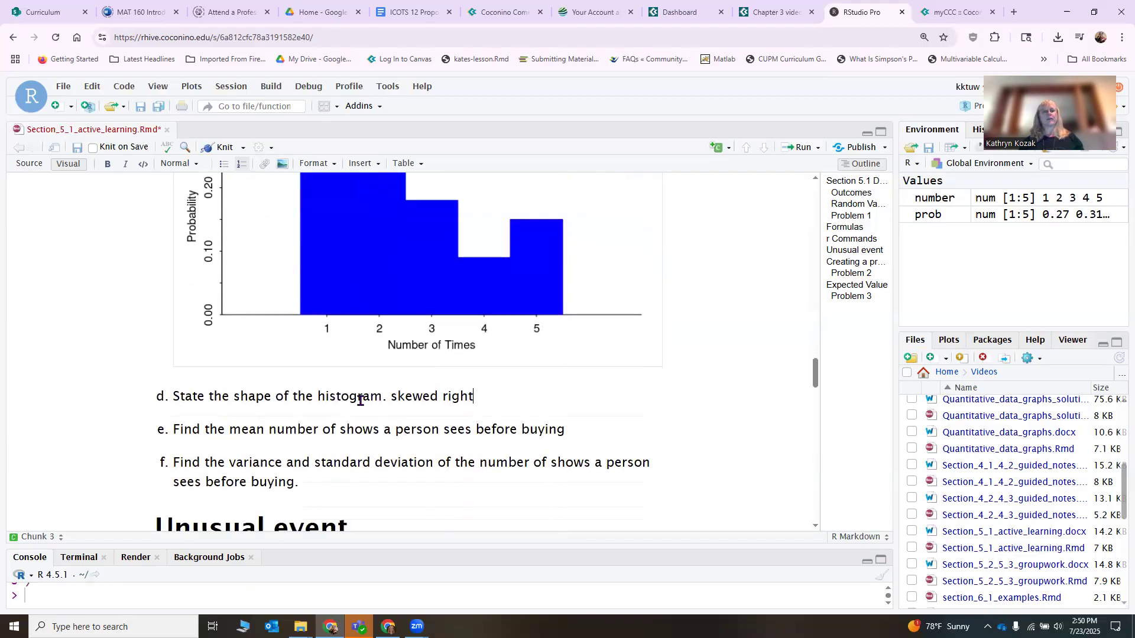
{"action": "left_click", "coordinate": [589, 365]}
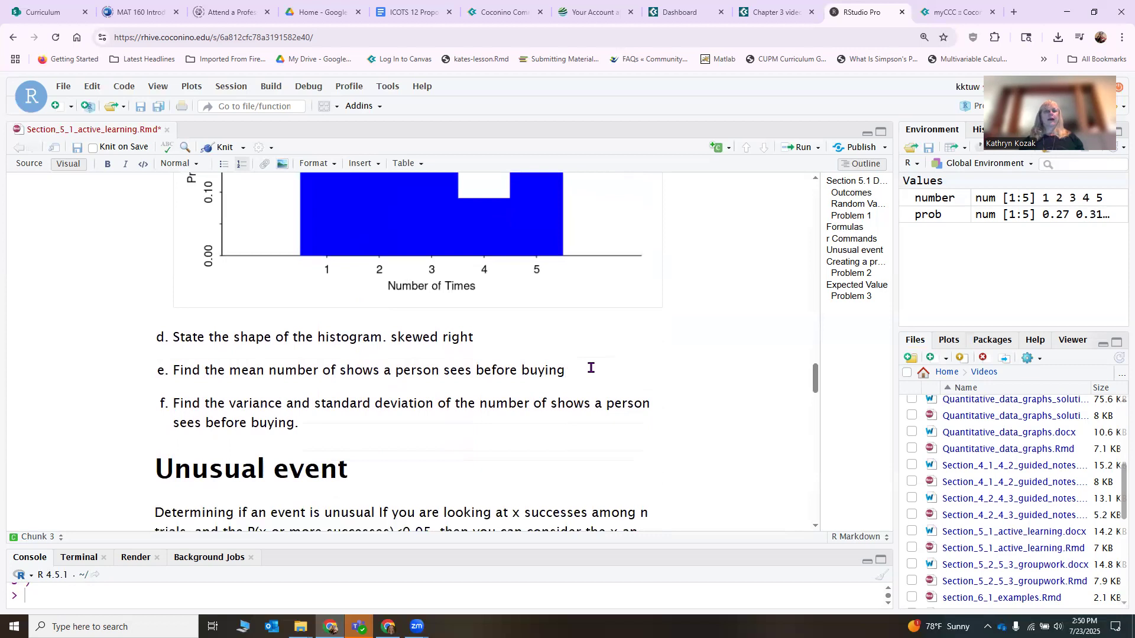
{"action": "key", "text": "Return"}
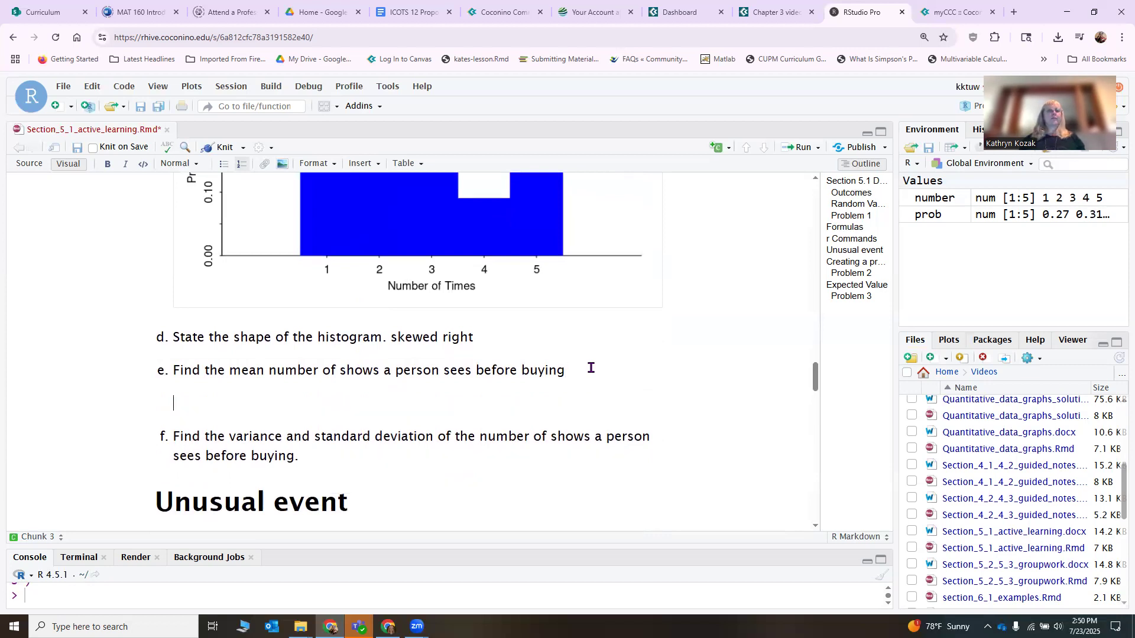
{"action": "left_click", "coordinate": [727, 149]}
{"action": "left_click", "coordinate": [702, 169]}
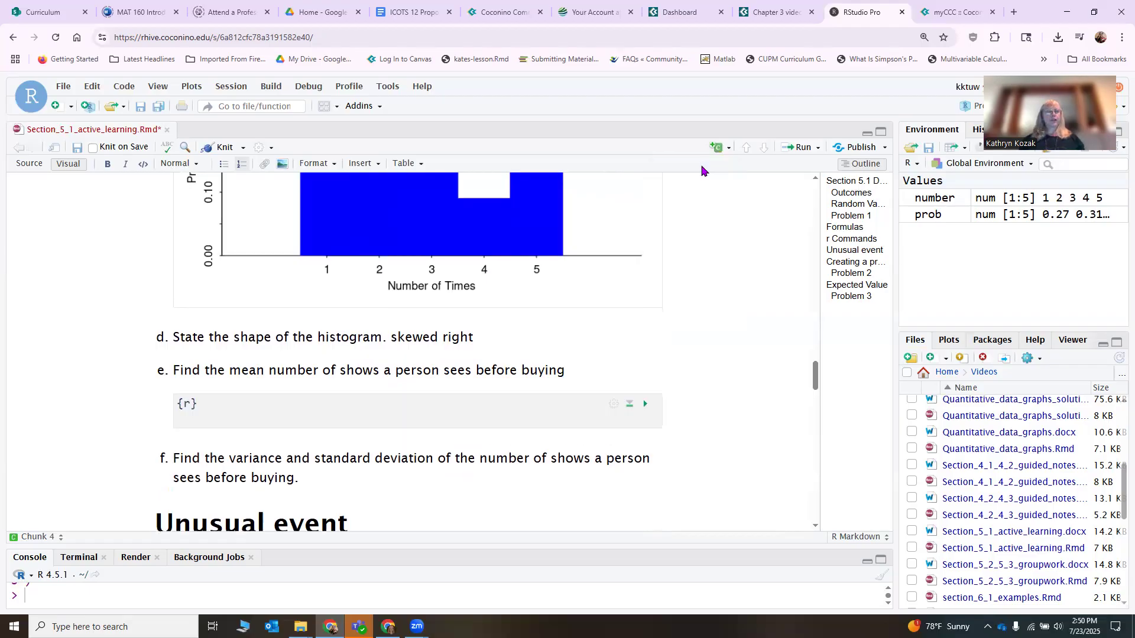
Step: Enter w.mean(number, prob) in the part e chunk and run it to compute the mean
{"action": "left_click", "coordinate": [242, 418]}
{"action": "type", "text": "w.me"}
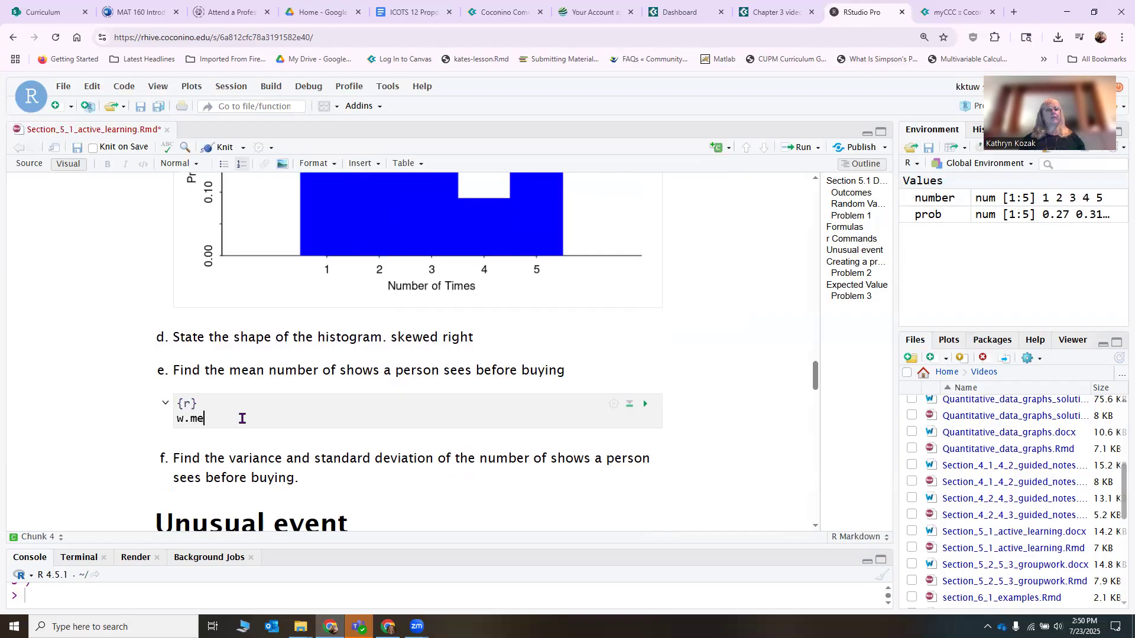
{"action": "type", "text": "an("}
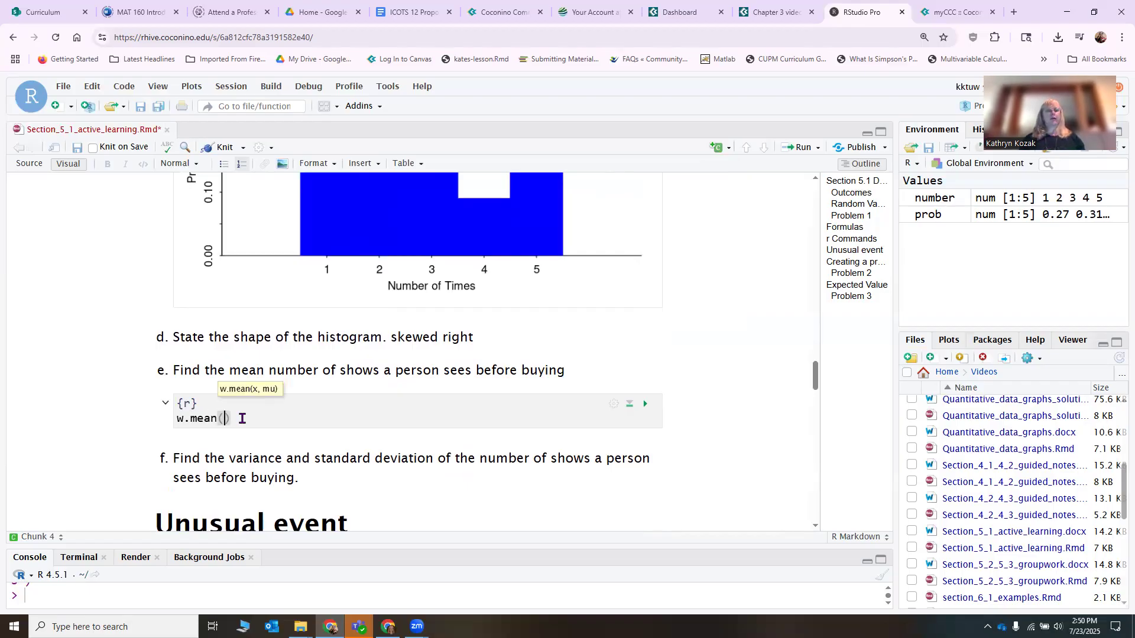
{"action": "type", "text": "number, "}
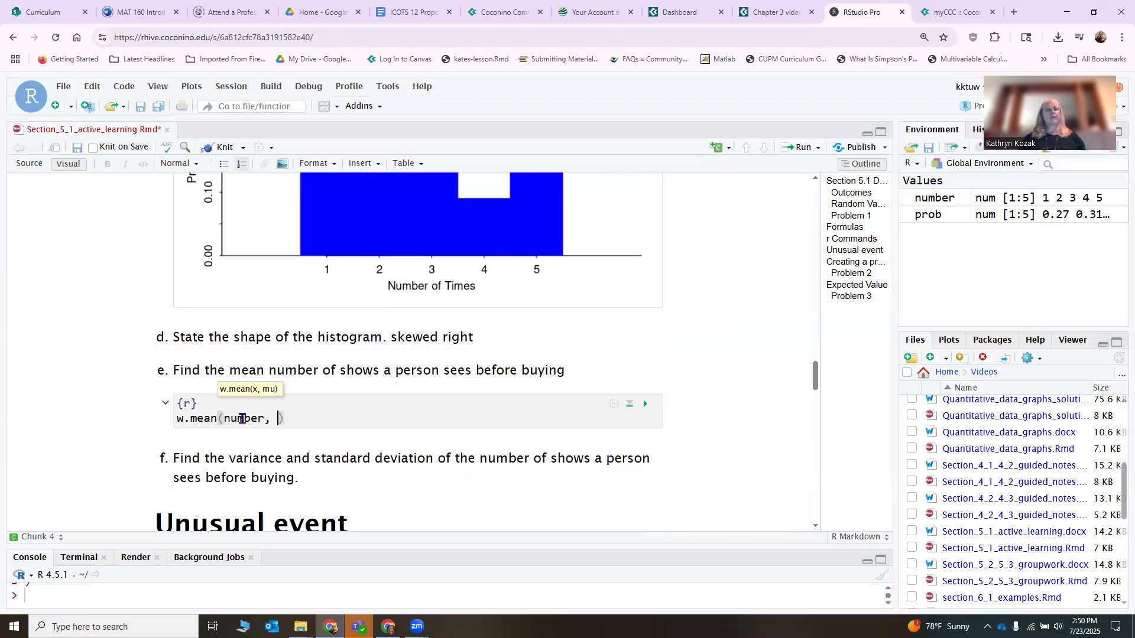
{"action": "type", "text": "prob"}
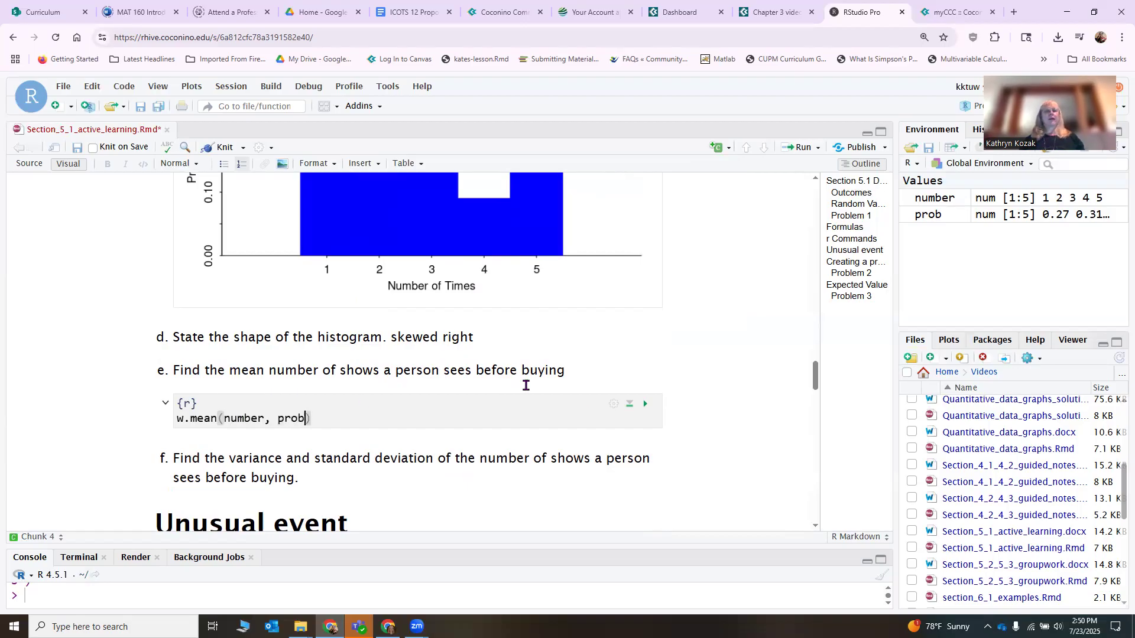
{"action": "left_click", "coordinate": [646, 404]}
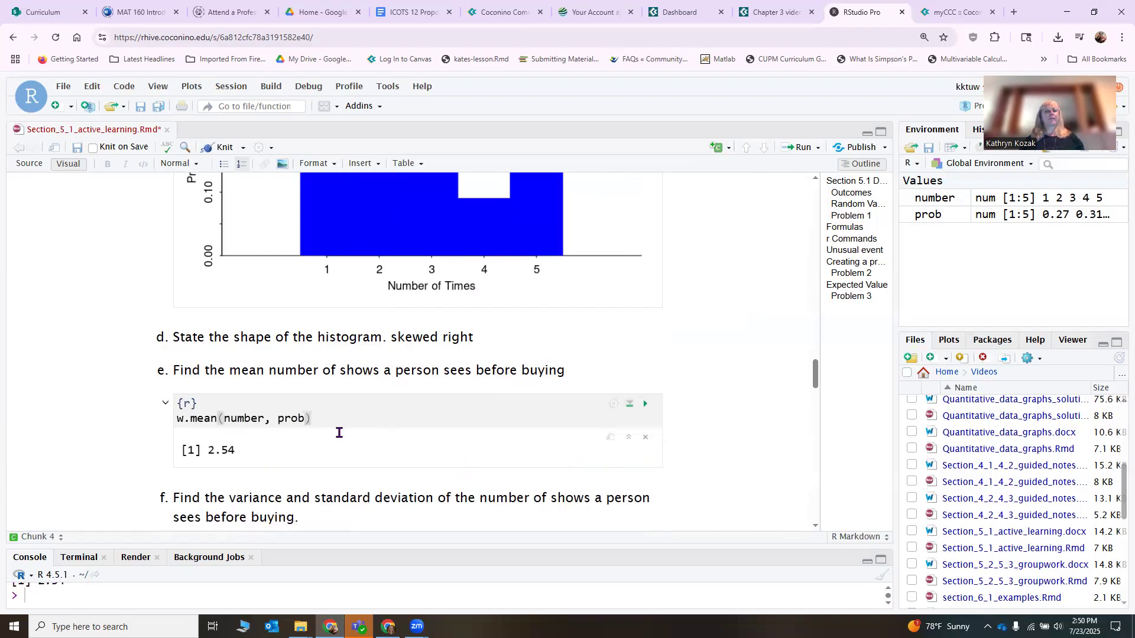
Step: Insert an empty R code chunk below the part f question about the variance and standard deviation
{"action": "scroll", "coordinate": [337, 432], "scroll_direction": "down", "scroll_amount": 2}
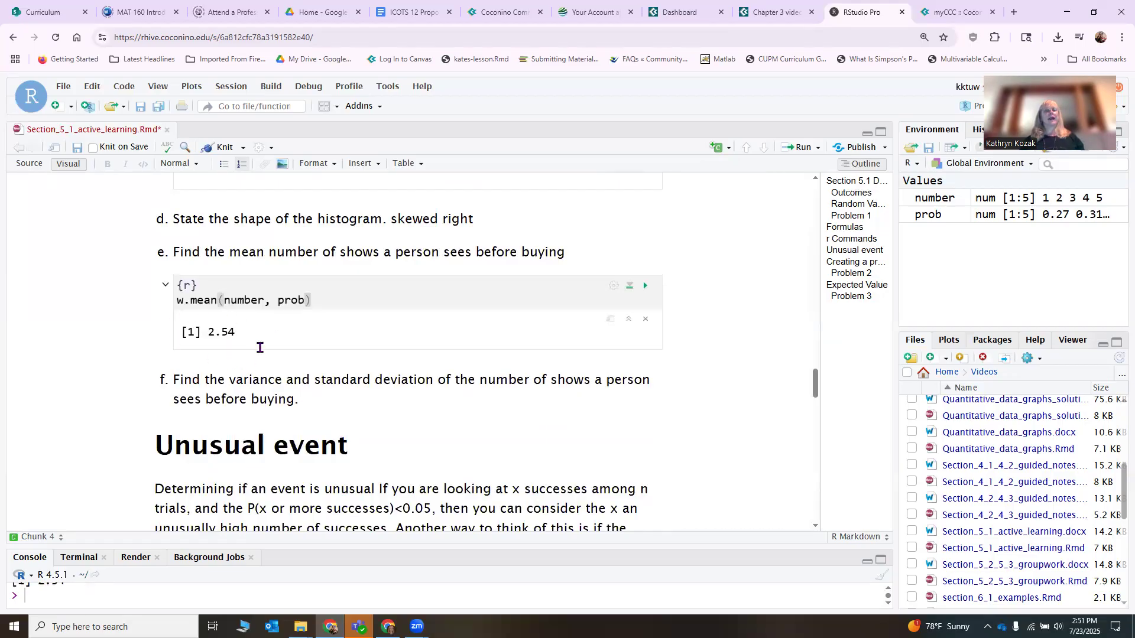
{"action": "left_click", "coordinate": [321, 398]}
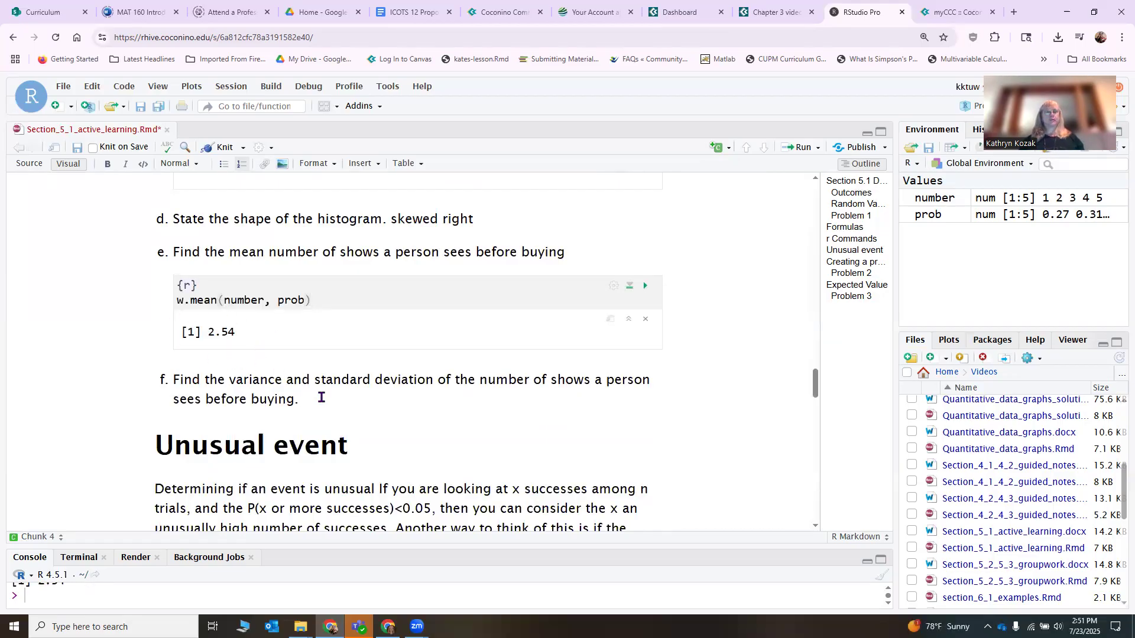
{"action": "key", "text": "Return"}
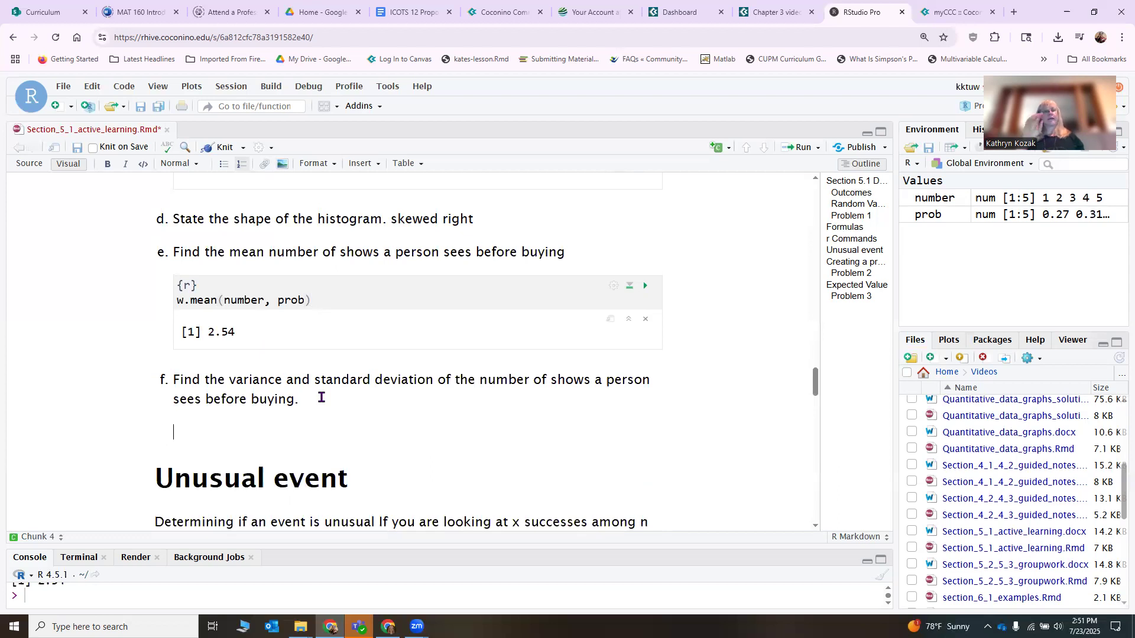
{"action": "left_click", "coordinate": [718, 147]}
{"action": "left_click", "coordinate": [699, 165]}
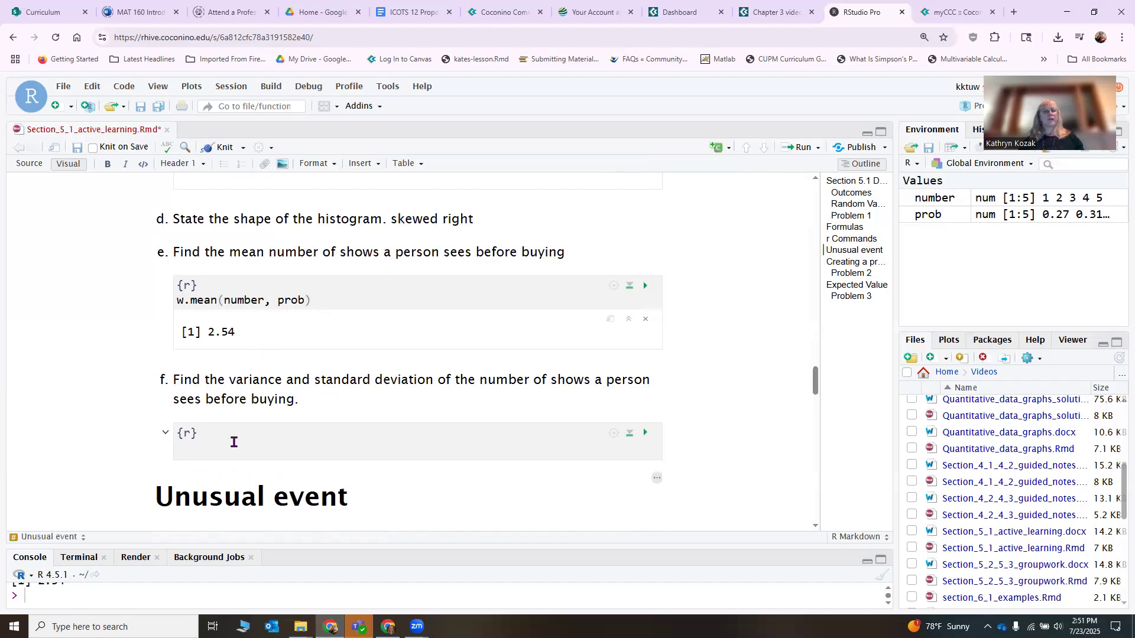
Step: Enter w.var(number, prob) in the part f chunk for the variance
{"action": "left_click", "coordinate": [197, 455]}
{"action": "type", "text": "w.var"}
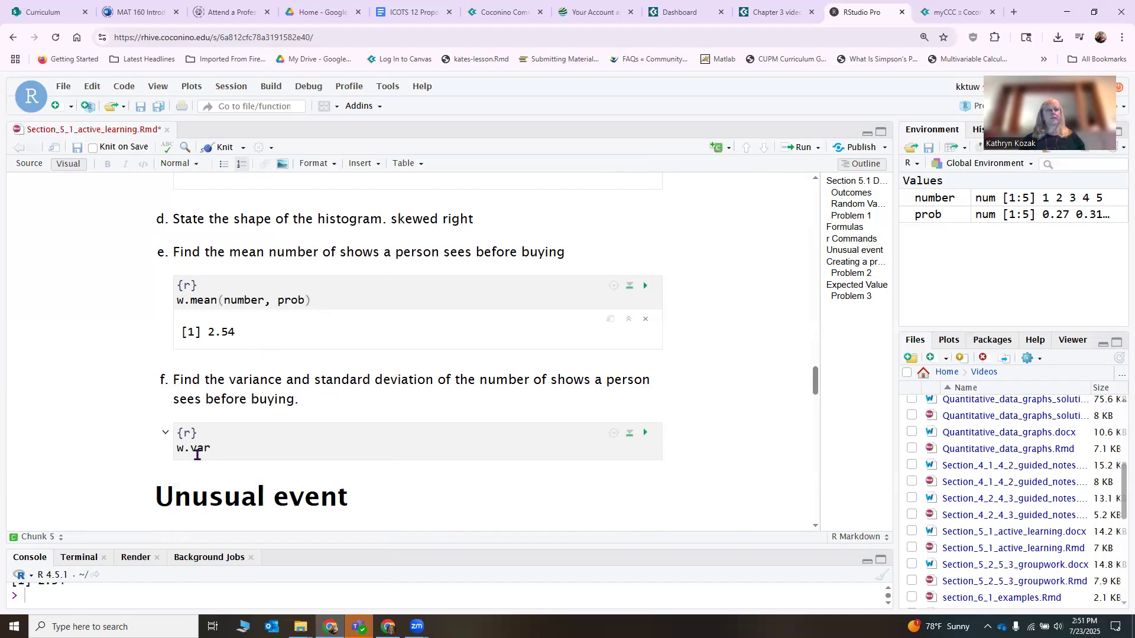
{"action": "type", "text": "(number, "}
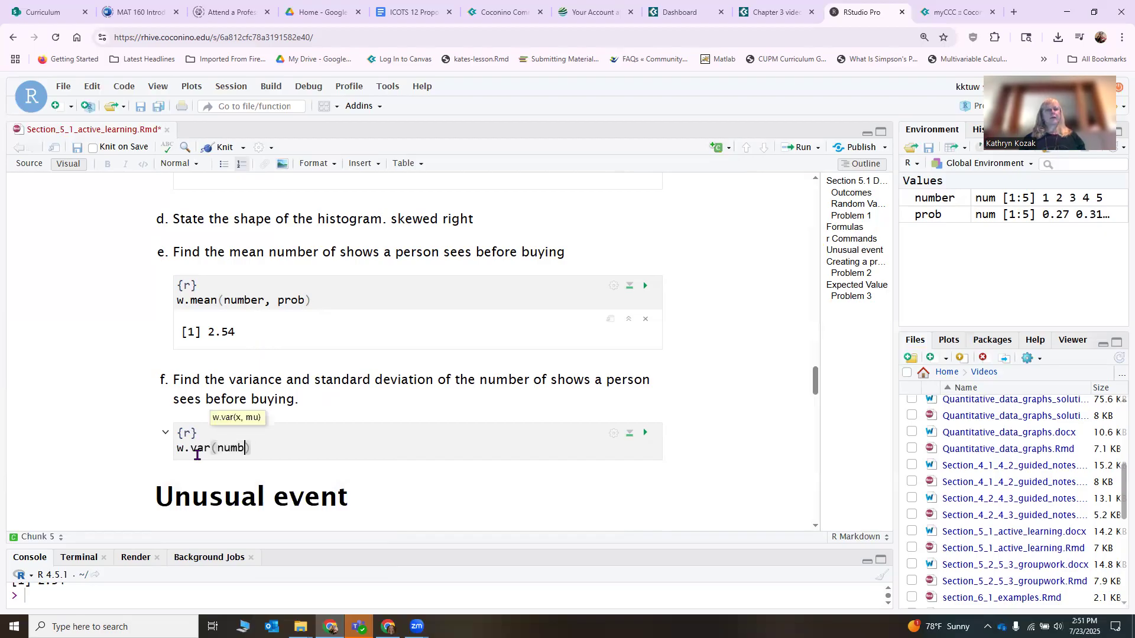
{"action": "type", "text": "prob"}
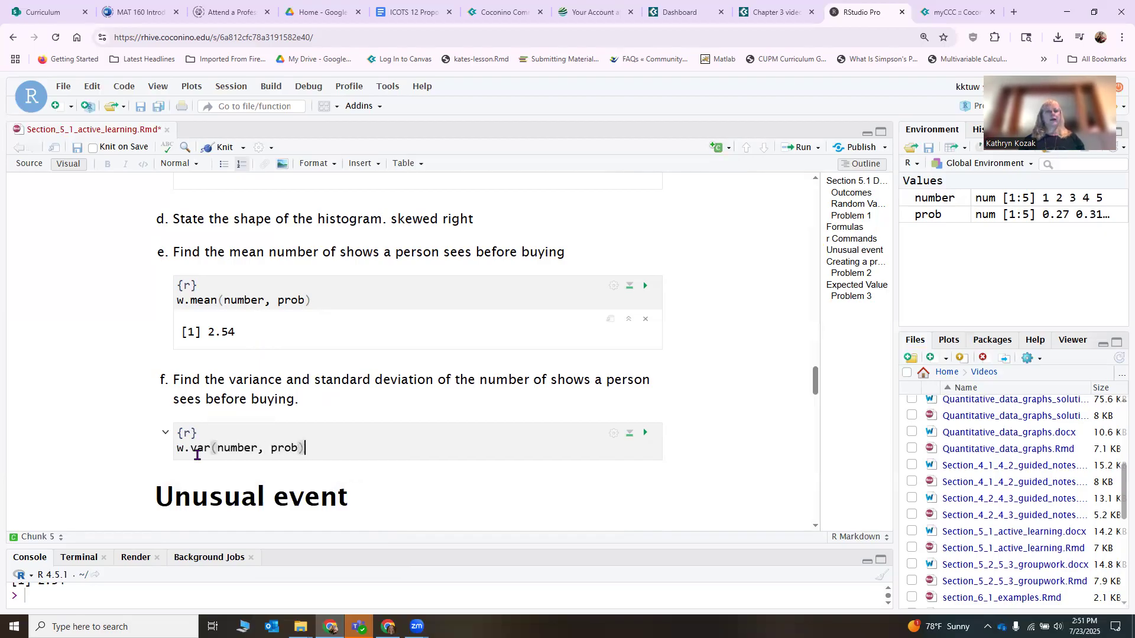
Step: Add w.sd(number, prob) as a second line of the part f chunk and run the chunk
{"action": "key", "text": "Return"}
{"action": "type", "text": "s"}
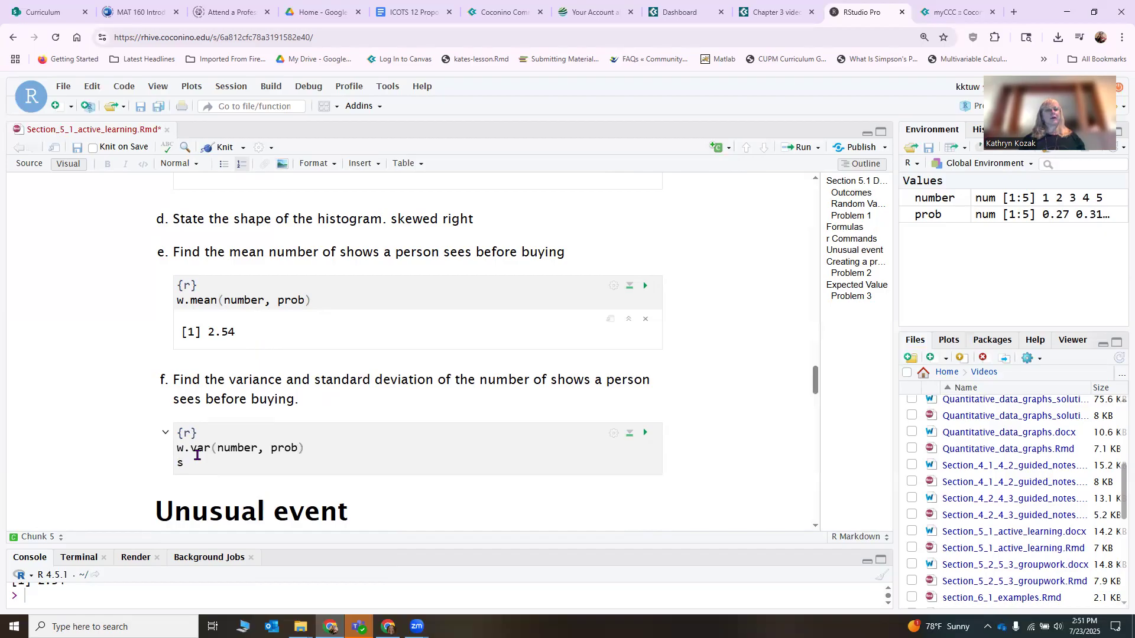
{"action": "key", "text": "BackSpace"}
{"action": "type", "text": "w.sd"}
{"action": "type", "text": "(number, pr"}
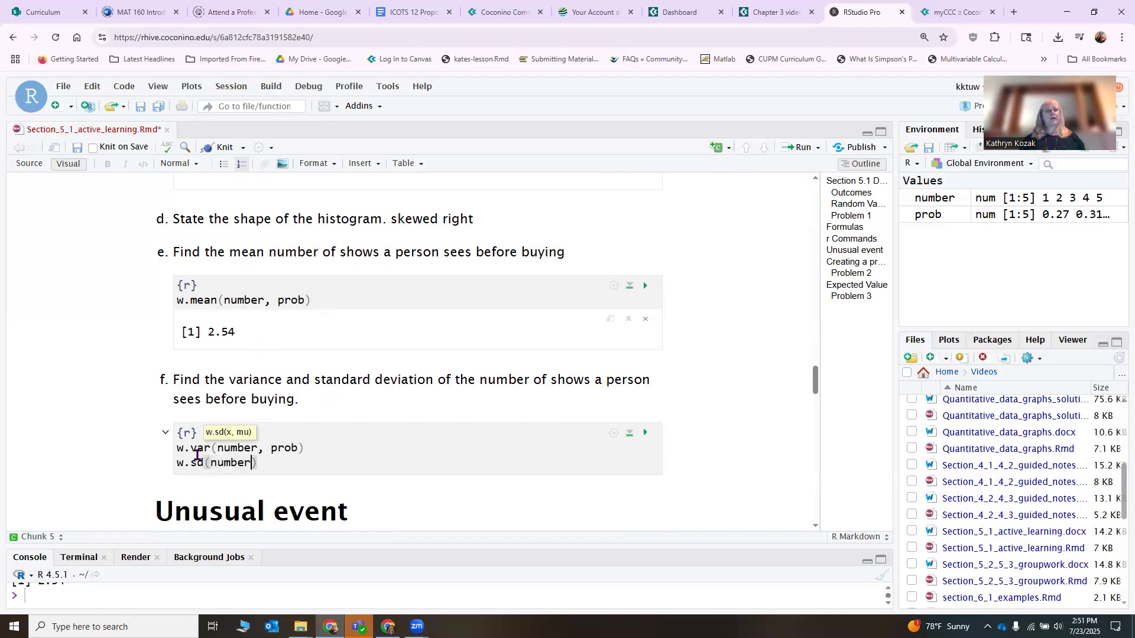
{"action": "type", "text": "ob"}
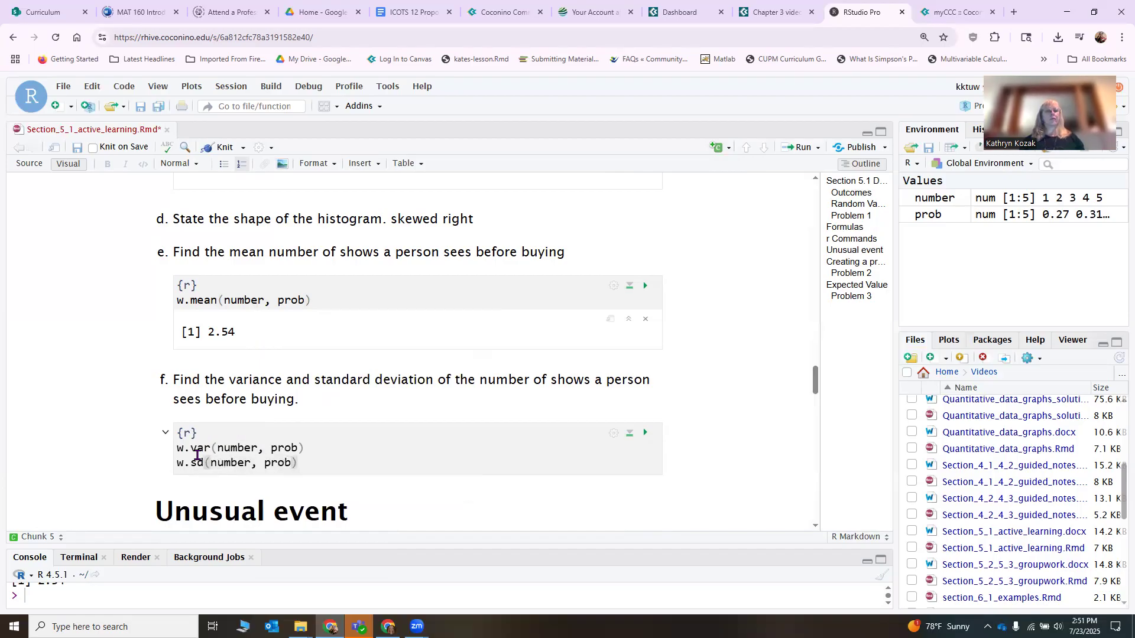
{"action": "left_click", "coordinate": [645, 432]}
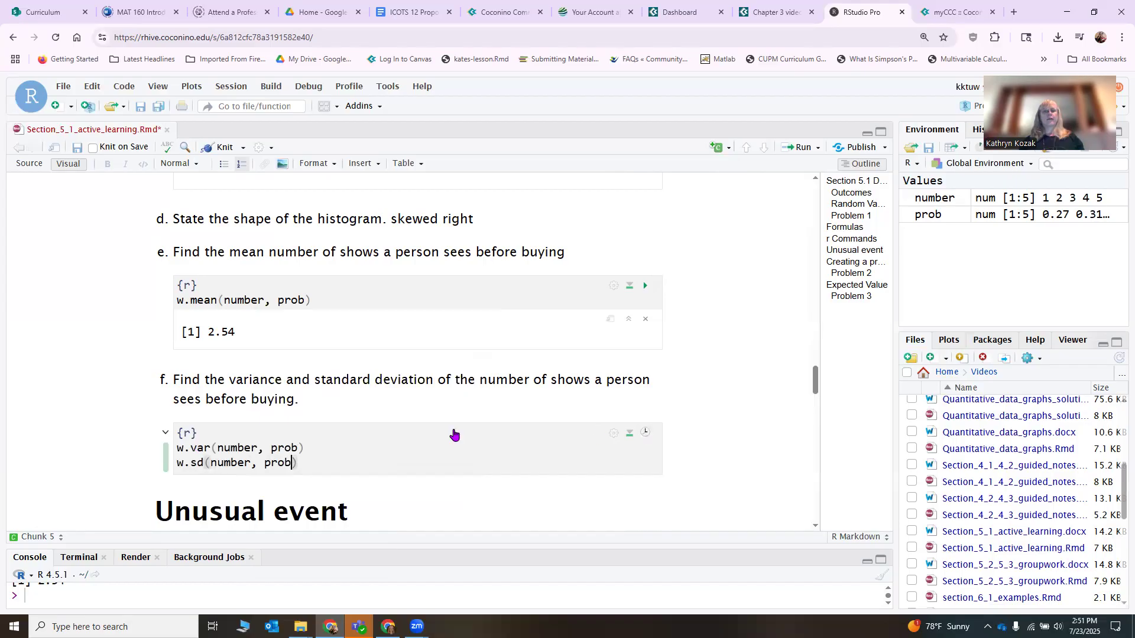
{"action": "scroll", "coordinate": [290, 431], "scroll_direction": "down", "scroll_amount": 1}
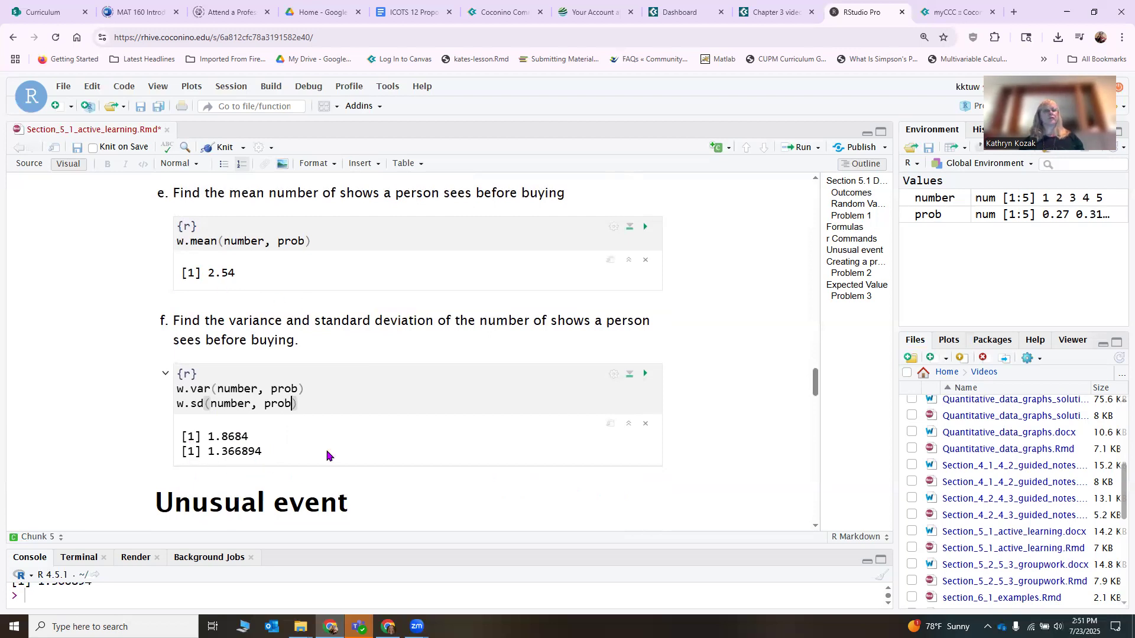
Step: Start the part g answer on a new line below the question with "P(4 or more) ="
{"action": "scroll", "coordinate": [312, 462], "scroll_direction": "down", "scroll_amount": 3}
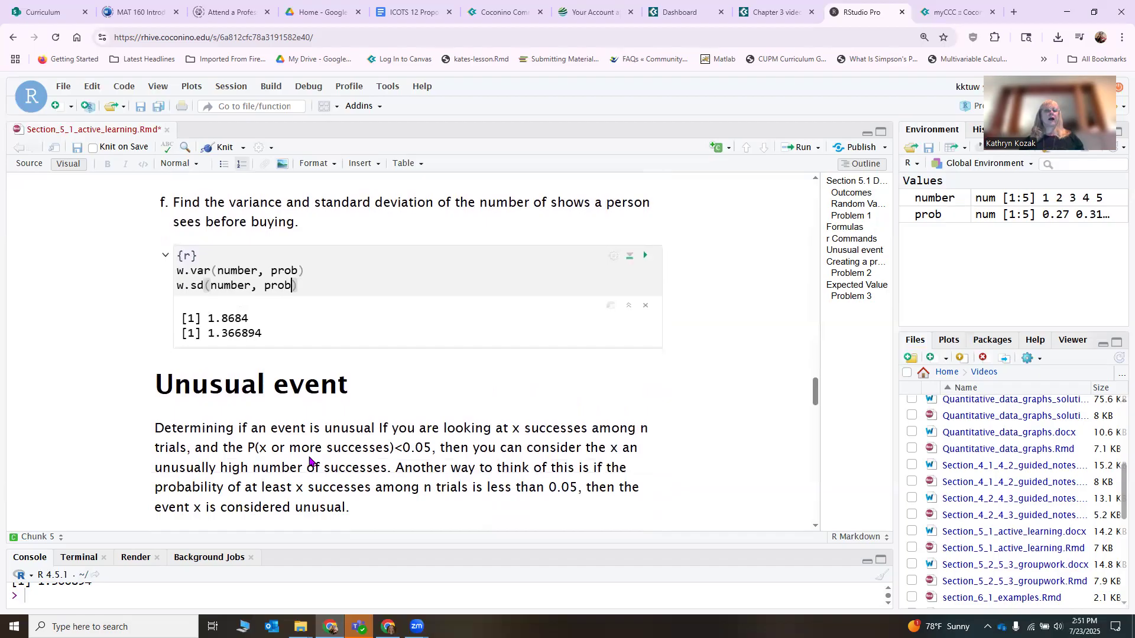
{"action": "scroll", "coordinate": [311, 462], "scroll_direction": "down", "scroll_amount": 2}
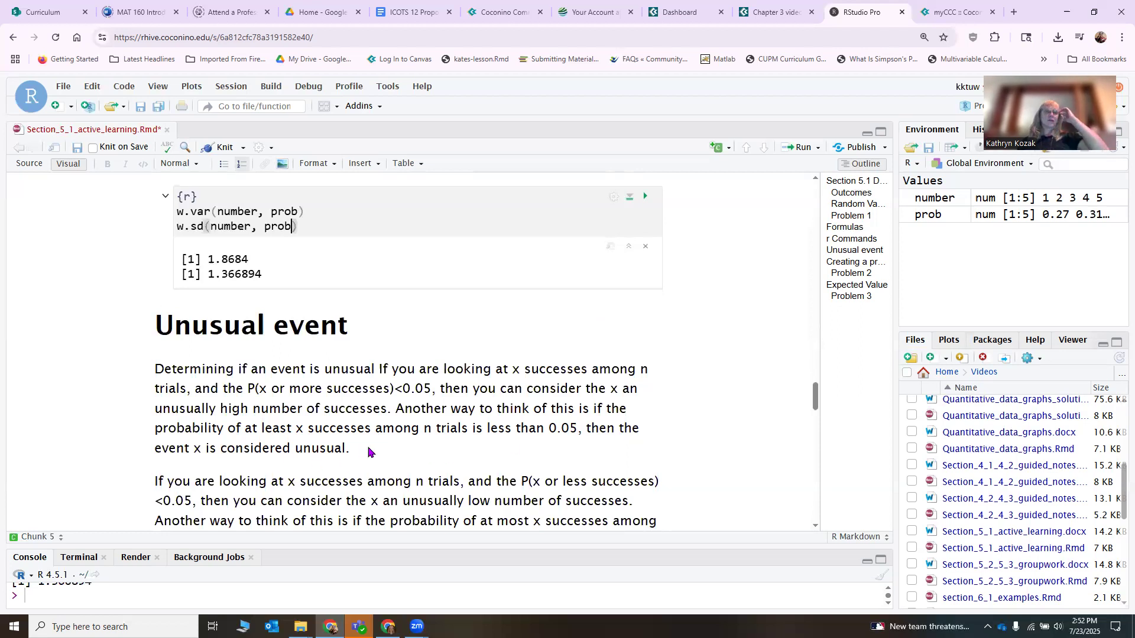
{"action": "scroll", "coordinate": [215, 452], "scroll_direction": "down", "scroll_amount": 2}
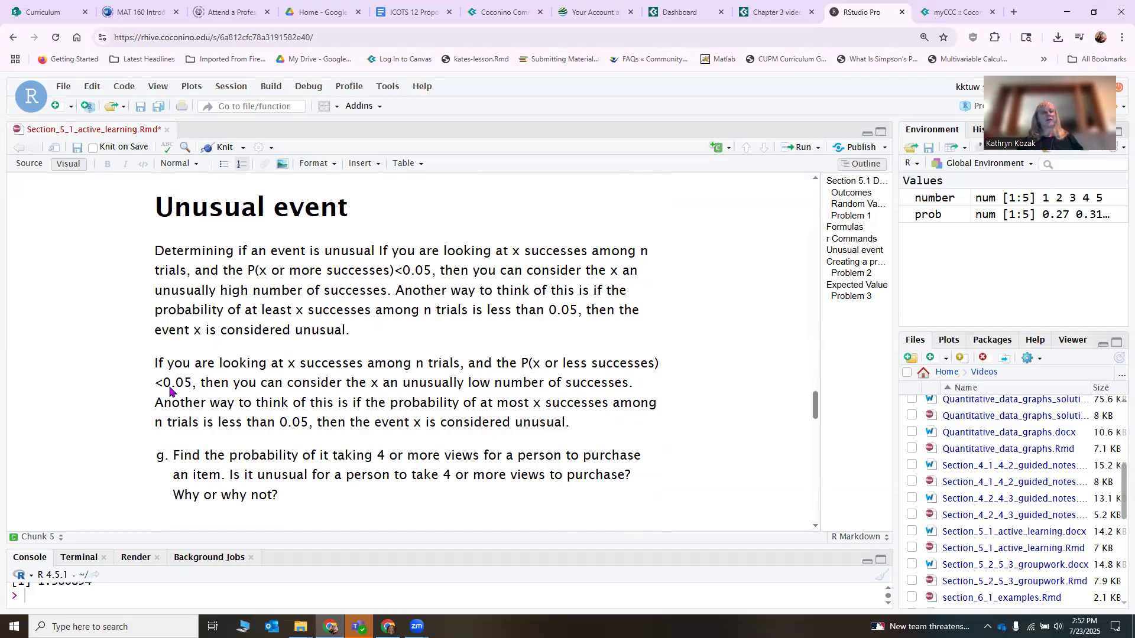
{"action": "scroll", "coordinate": [221, 379], "scroll_direction": "down", "scroll_amount": 1}
{"action": "scroll", "coordinate": [221, 379], "scroll_direction": "down", "scroll_amount": 1}
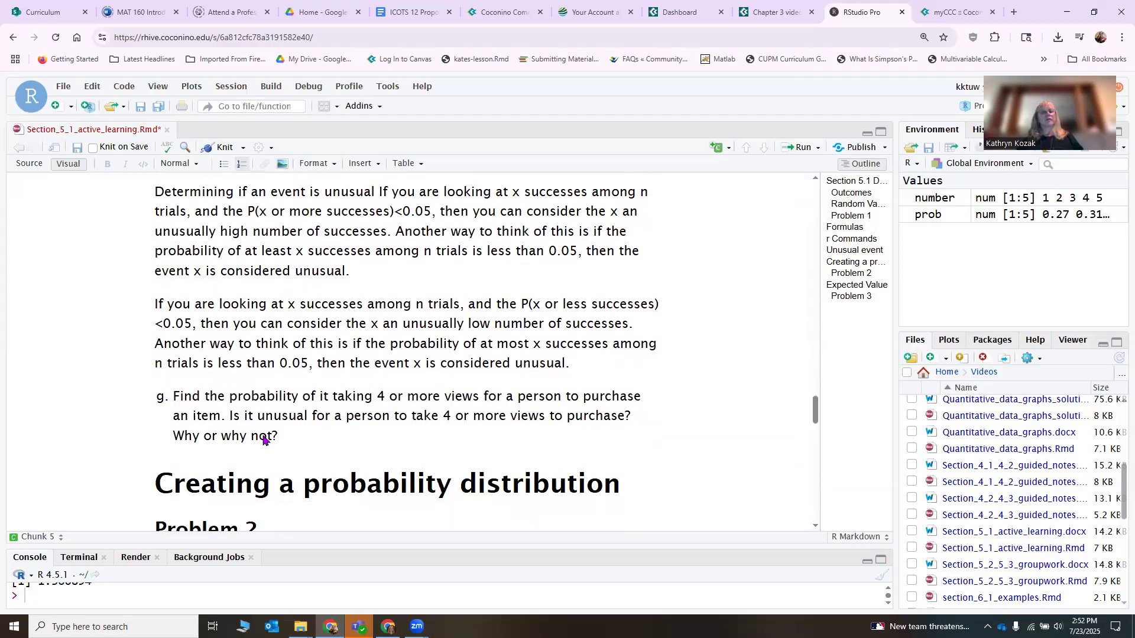
{"action": "left_click", "coordinate": [297, 445]}
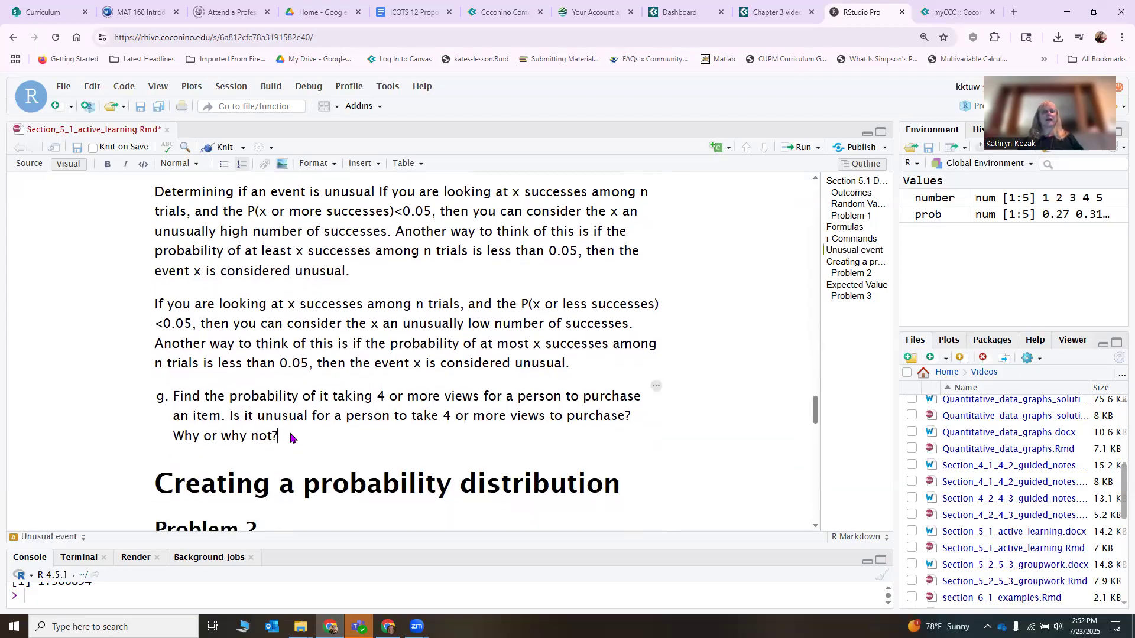
{"action": "key", "text": "Return"}
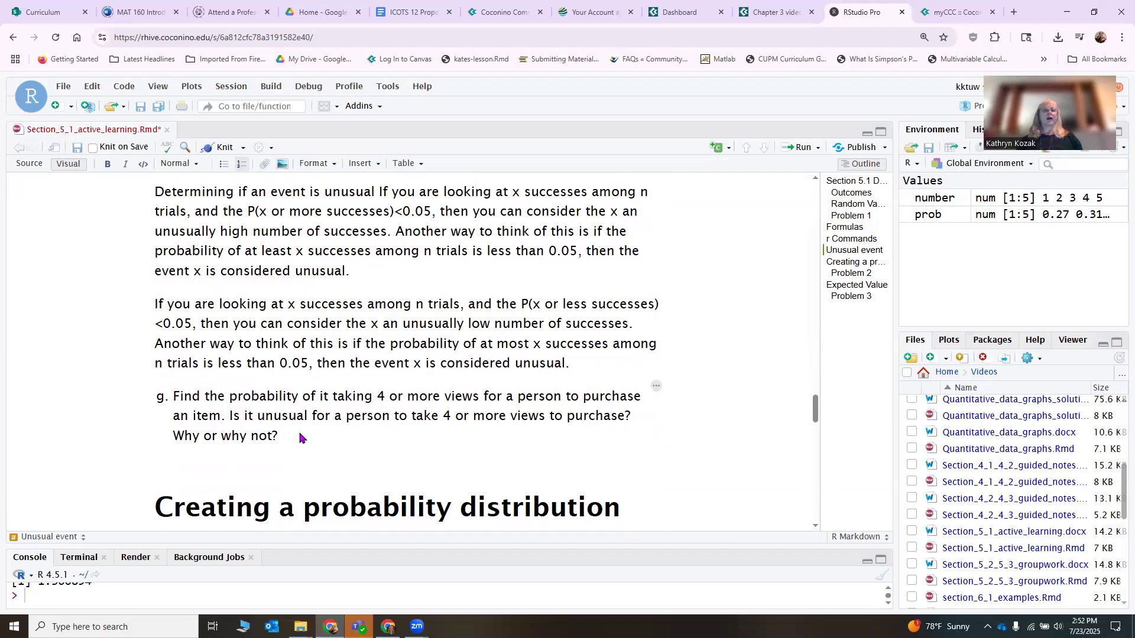
{"action": "scroll", "coordinate": [296, 437], "scroll_direction": "up", "scroll_amount": 3}
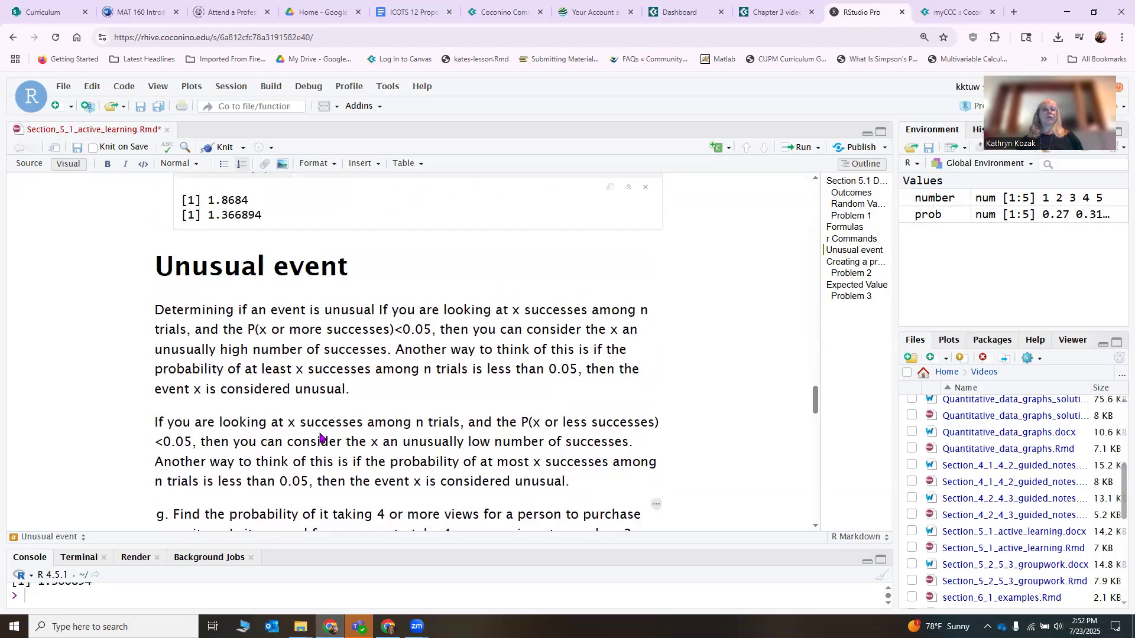
{"action": "scroll", "coordinate": [319, 437], "scroll_direction": "down", "scroll_amount": 3}
{"action": "type", "text": "P"}
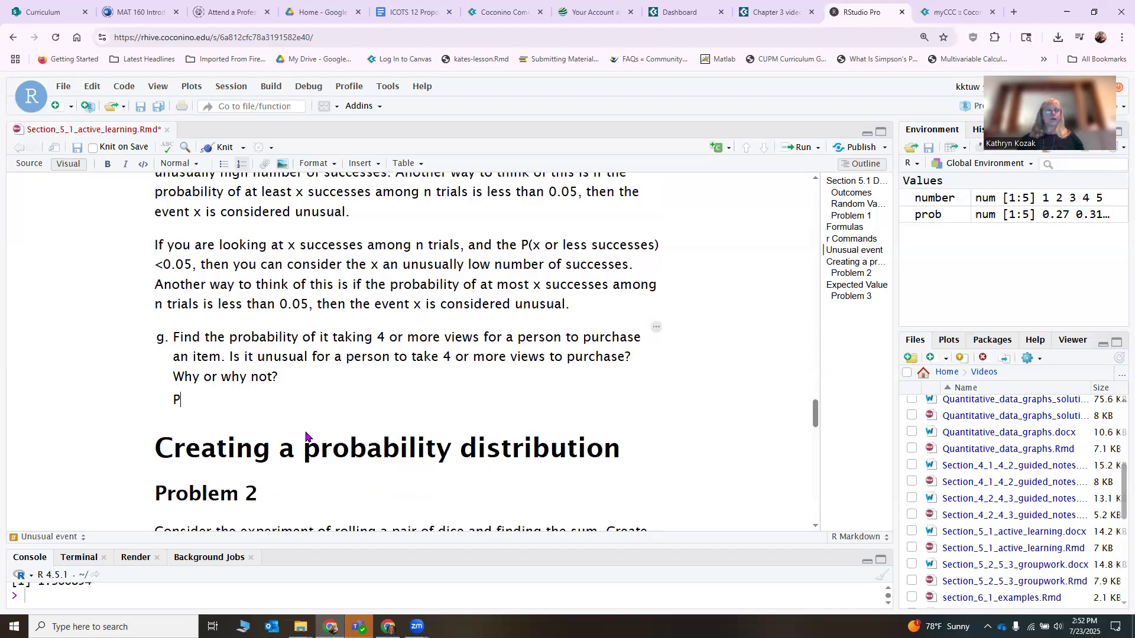
{"action": "type", "text": "(4 or more"}
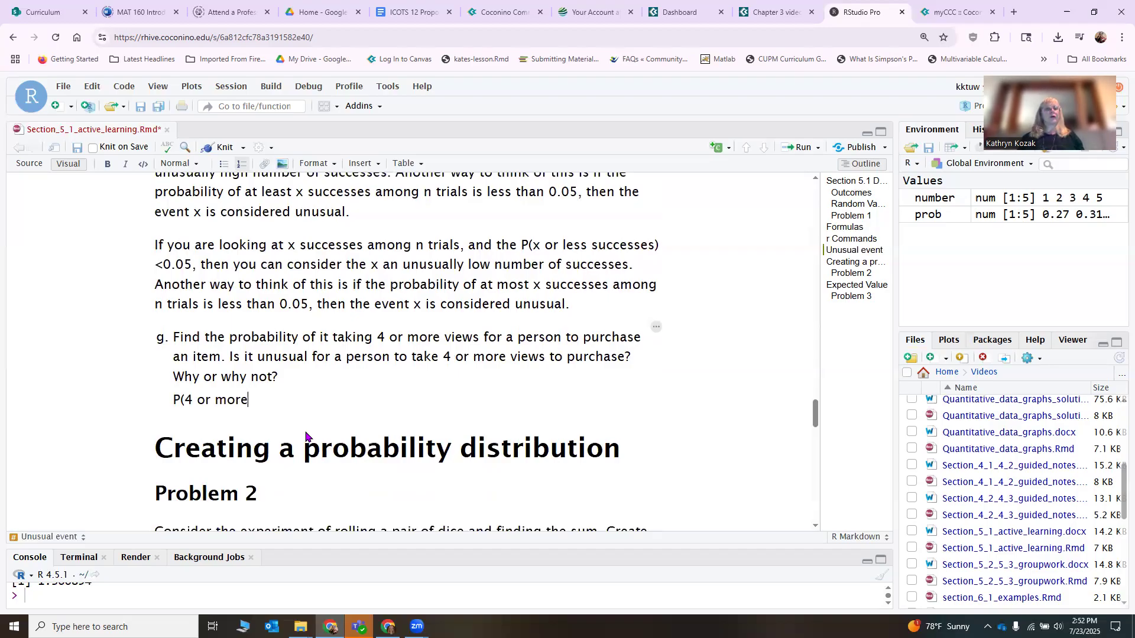
{"action": "type", "text": ") ="}
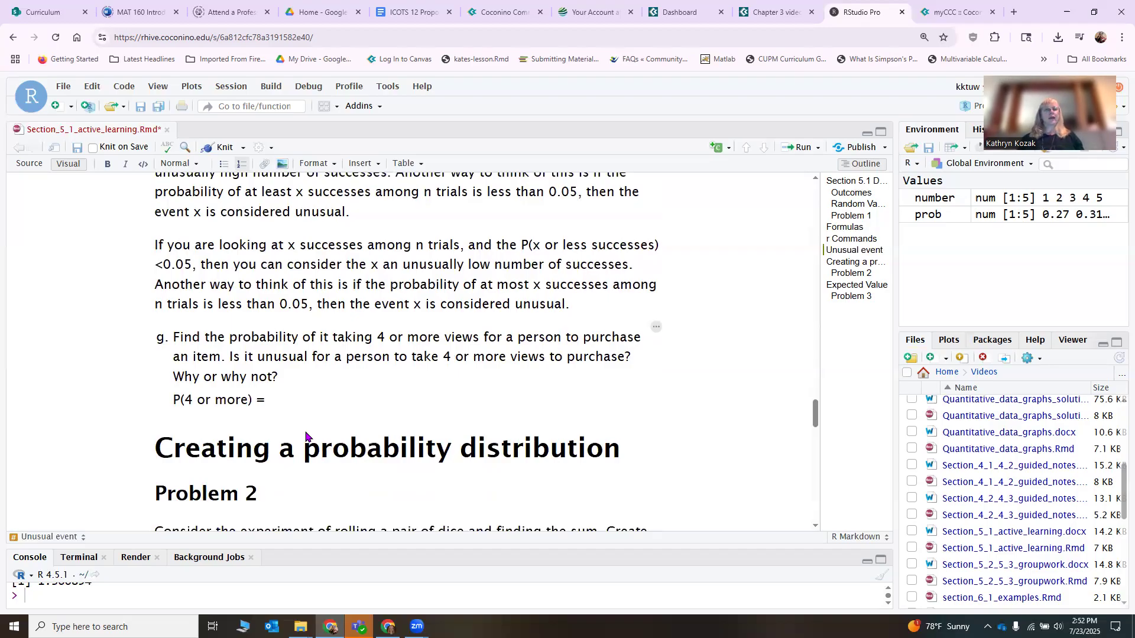
Step: Look up the buyer percentages for 4 and 5 views in Problem 1's table and complete the part g probability as "9%+15% = 24%"
{"action": "scroll", "coordinate": [325, 409], "scroll_direction": "up", "scroll_amount": 10}
{"action": "scroll", "coordinate": [325, 408], "scroll_direction": "up", "scroll_amount": 10}
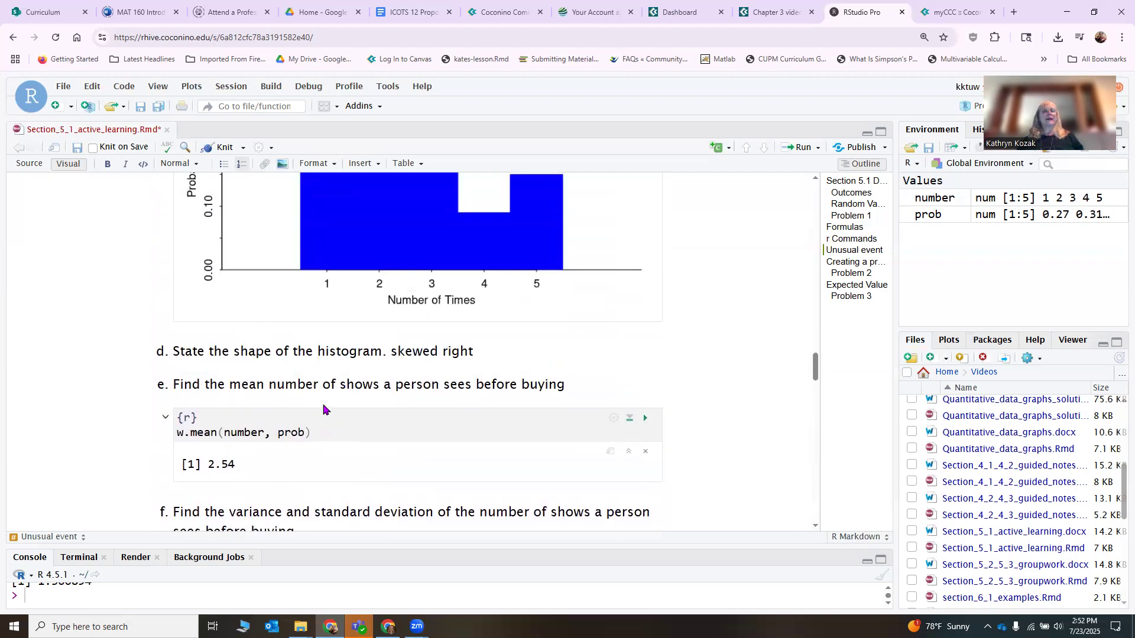
{"action": "scroll", "coordinate": [324, 408], "scroll_direction": "down", "scroll_amount": 6}
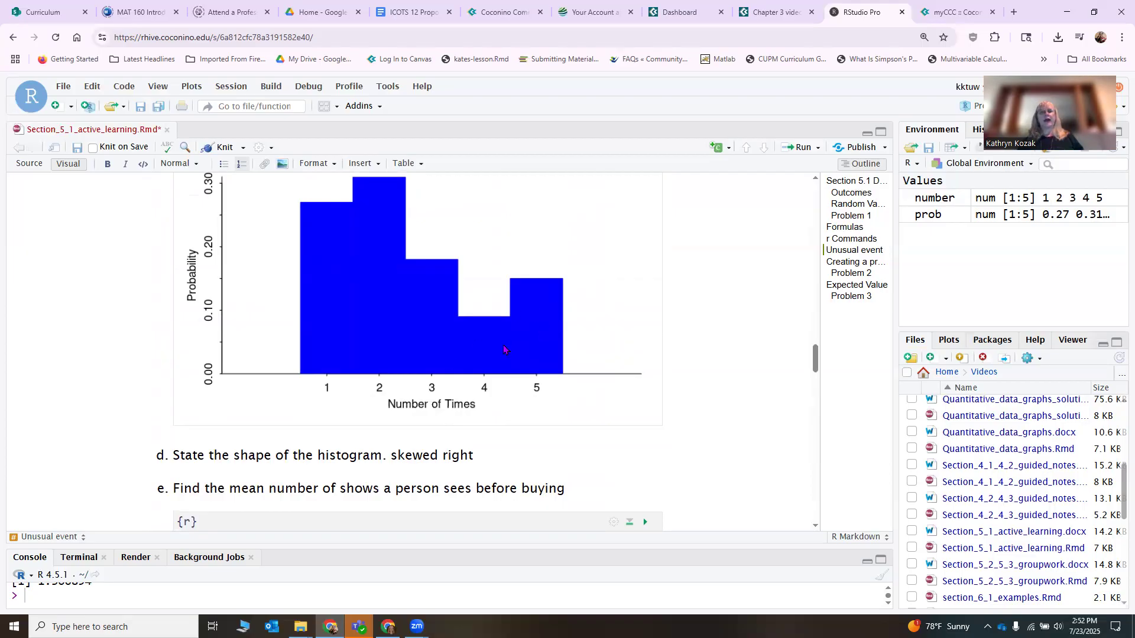
{"action": "scroll", "coordinate": [503, 350], "scroll_direction": "up", "scroll_amount": 8}
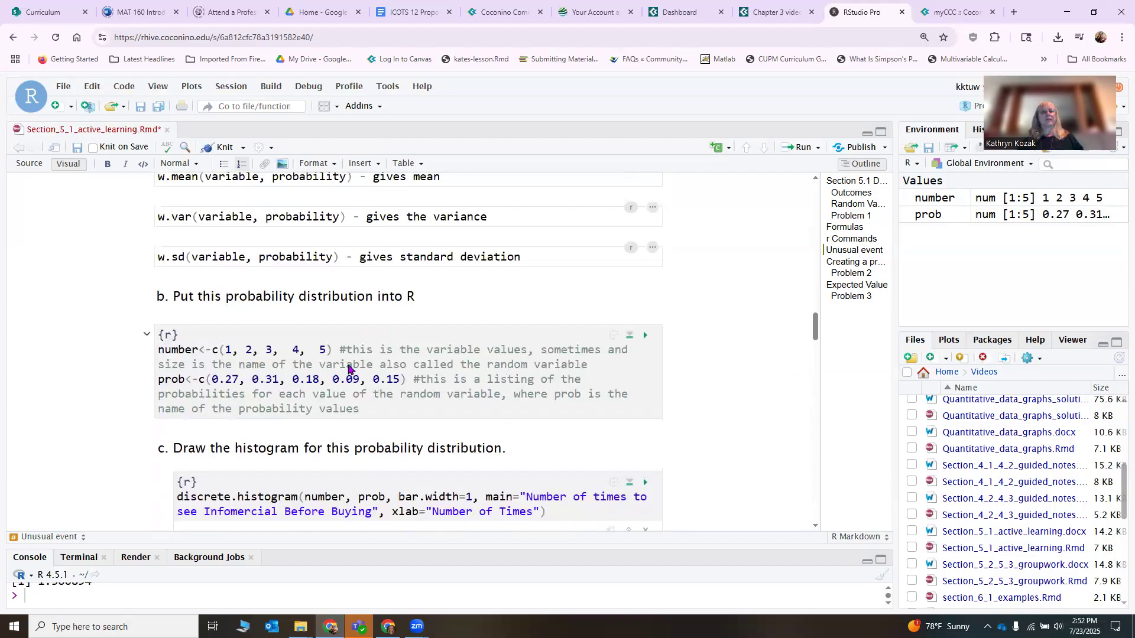
{"action": "scroll", "coordinate": [370, 390], "scroll_direction": "up", "scroll_amount": 10}
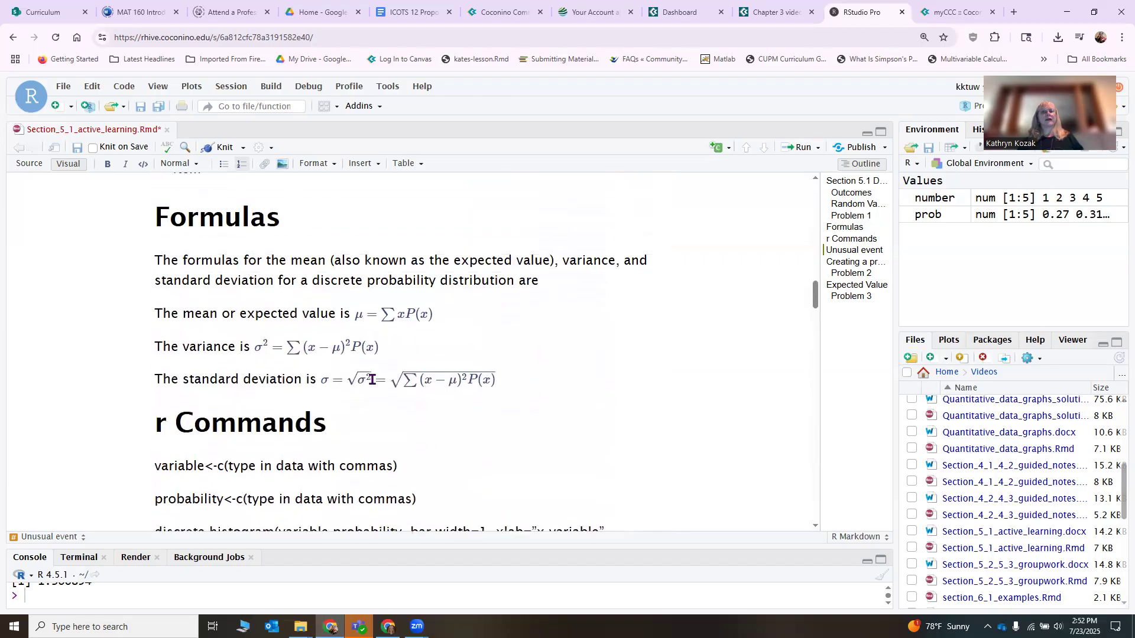
{"action": "scroll", "coordinate": [372, 380], "scroll_direction": "up", "scroll_amount": 4}
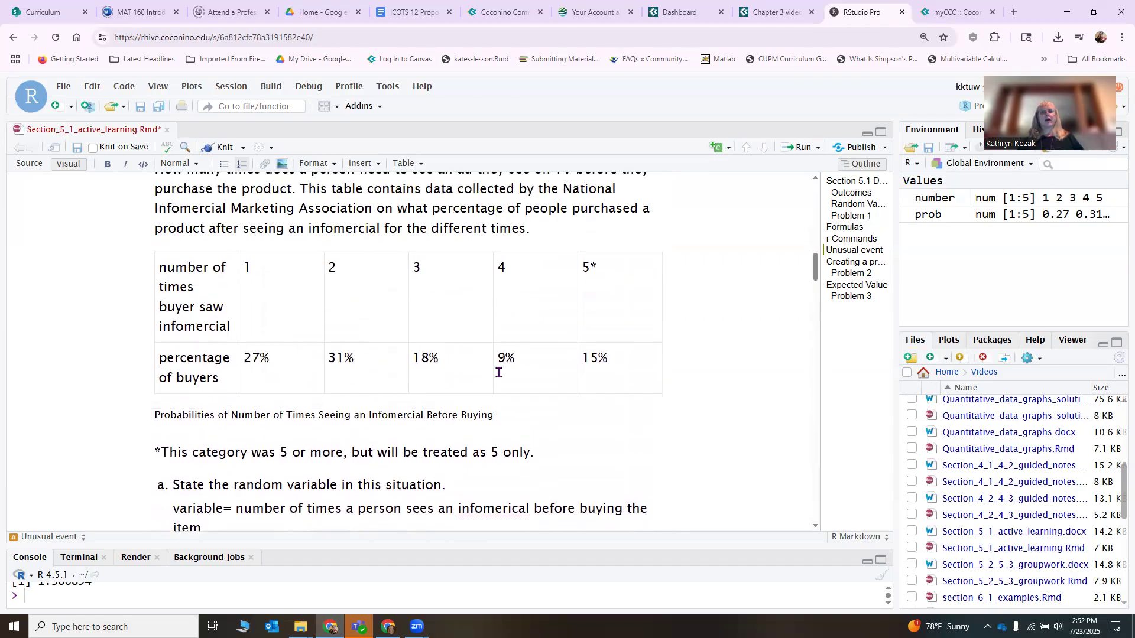
{"action": "scroll", "coordinate": [519, 390], "scroll_direction": "down", "scroll_amount": 7}
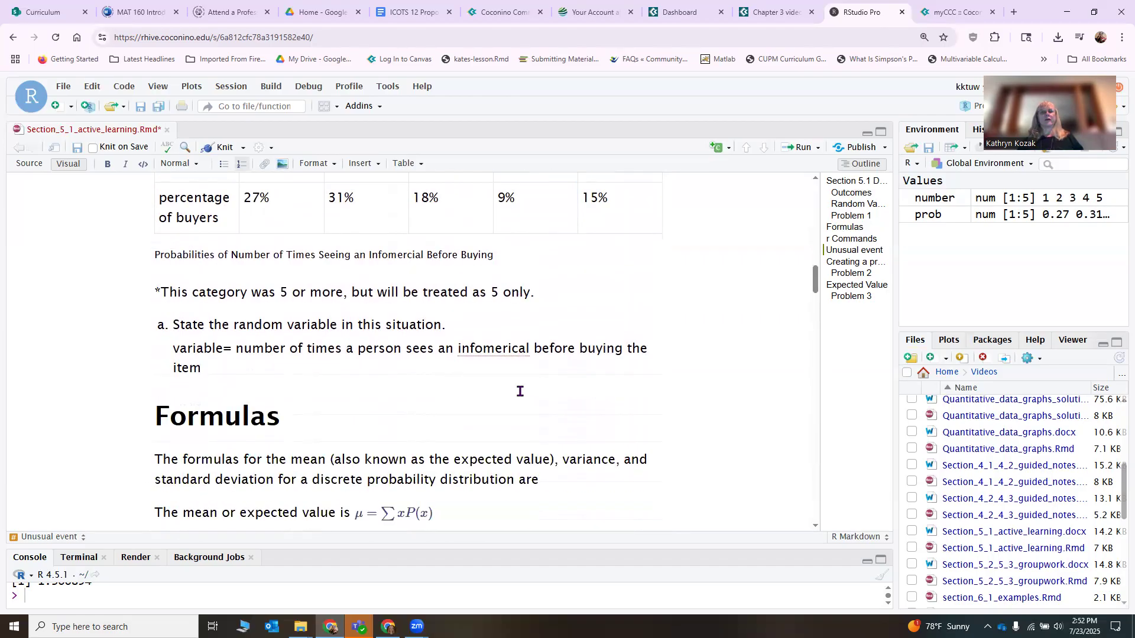
{"action": "scroll", "coordinate": [517, 387], "scroll_direction": "down", "scroll_amount": 20}
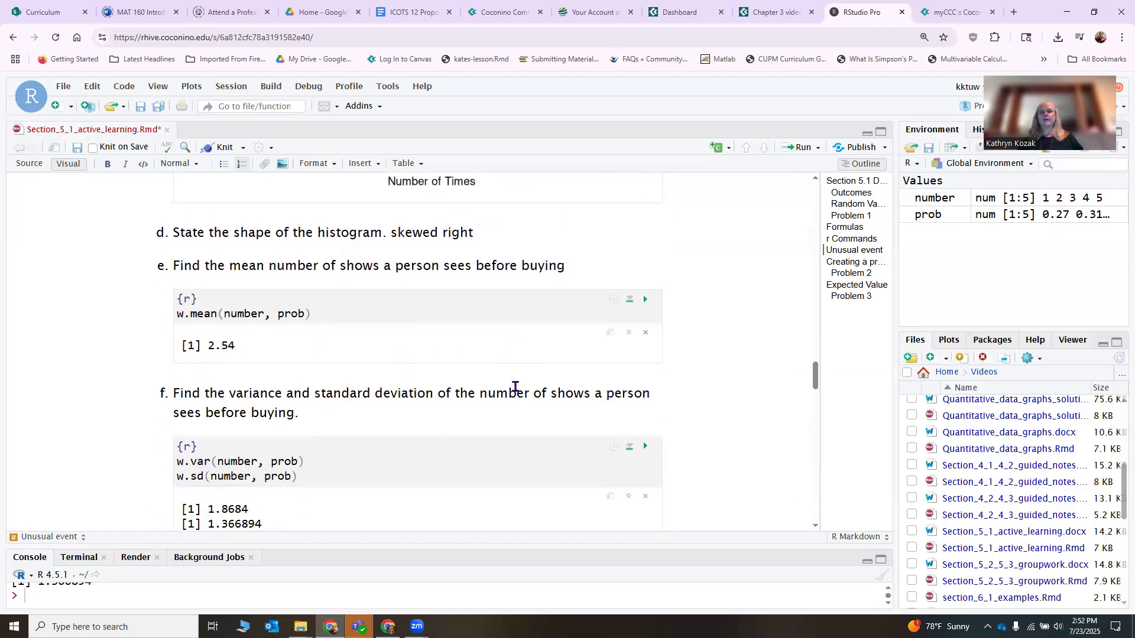
{"action": "left_click", "coordinate": [851, 250]}
{"action": "scroll", "coordinate": [406, 370], "scroll_direction": "down", "scroll_amount": 3}
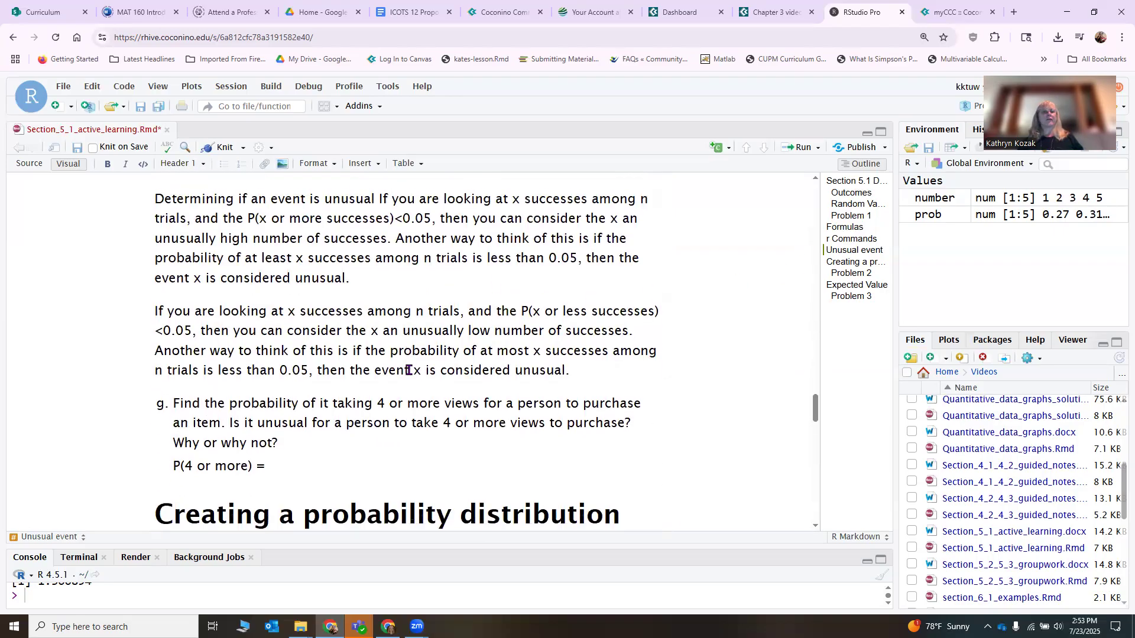
{"action": "left_click", "coordinate": [294, 349]}
{"action": "type", "text": "9%+15% = 2"}
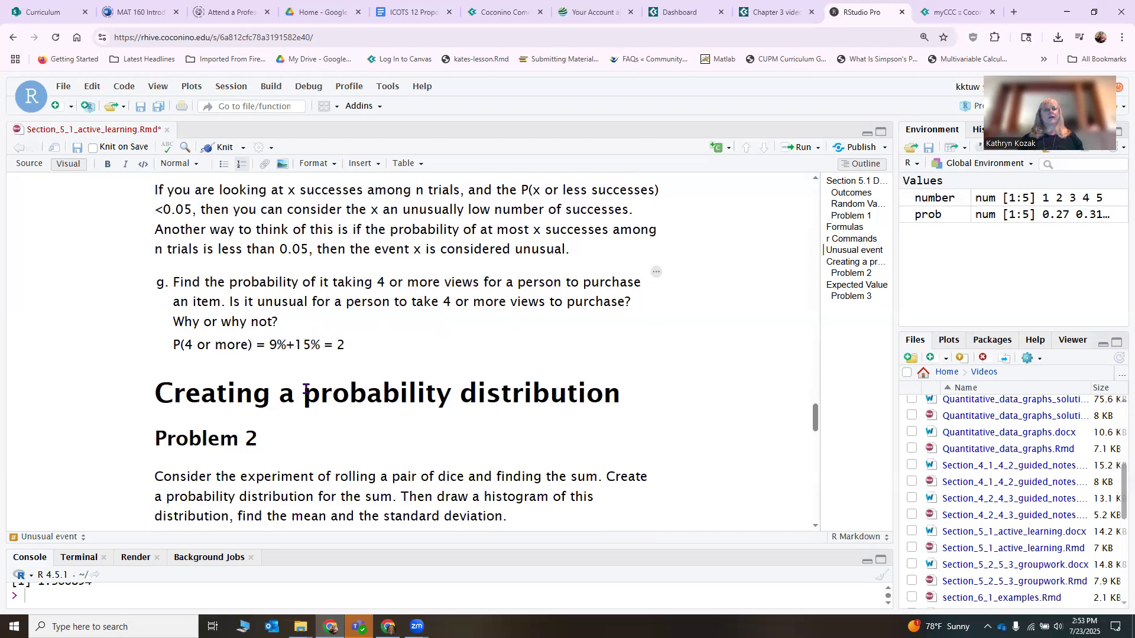
{"action": "type", "text": "4%"}
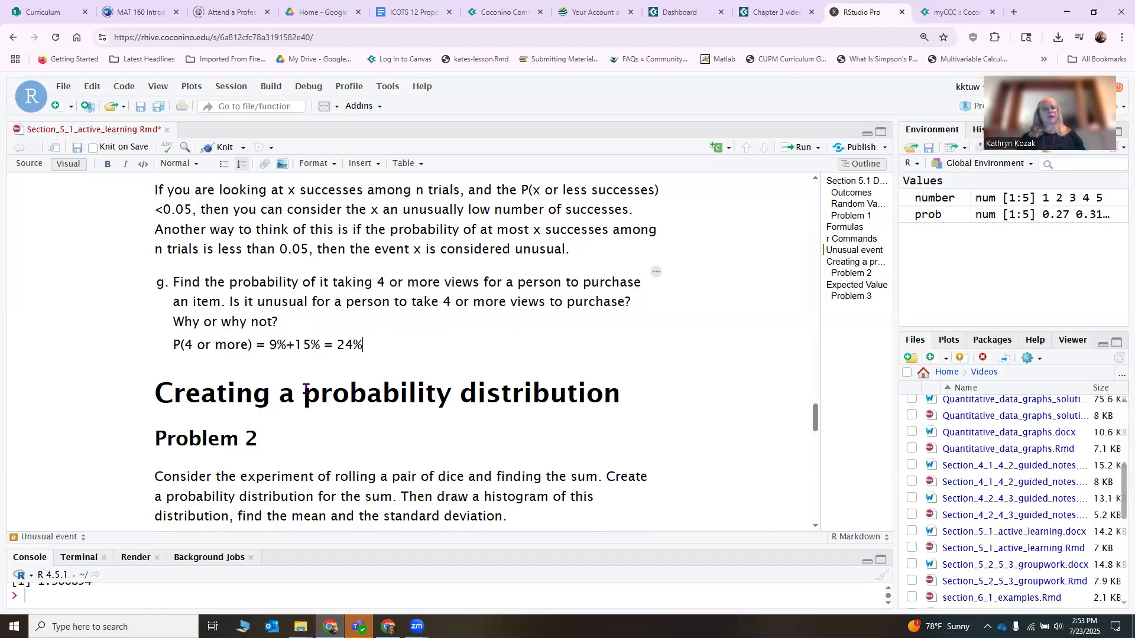
Step: Add the conclusion ". not unusual since not less than 5%." after the part g probability
{"action": "type", "text": ". no unu"}
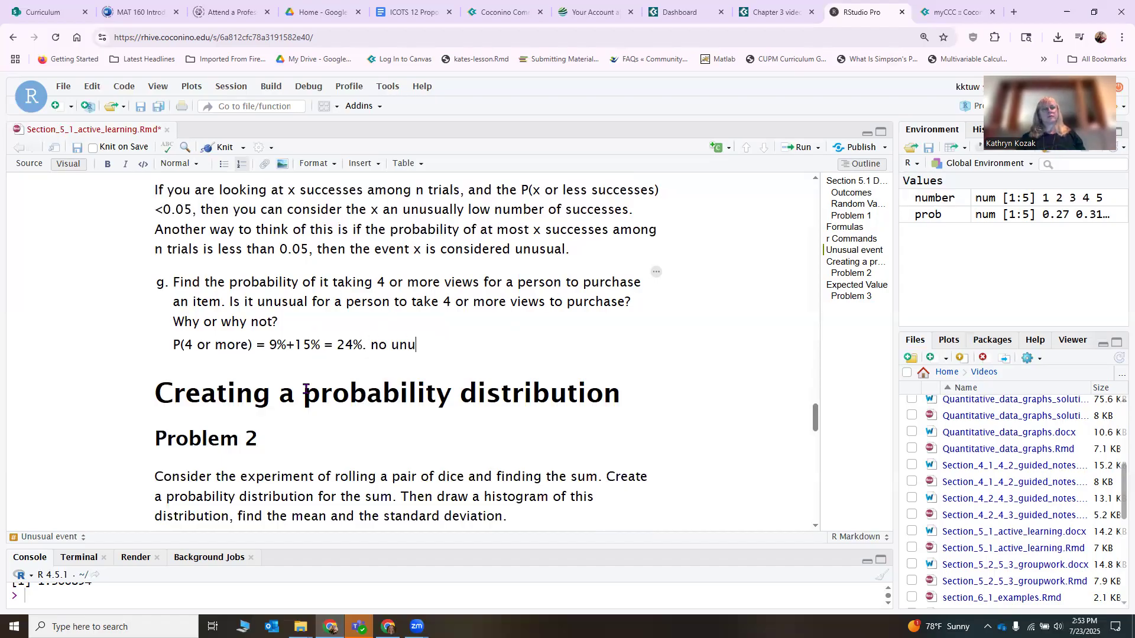
{"action": "type", "text": "sual since not"}
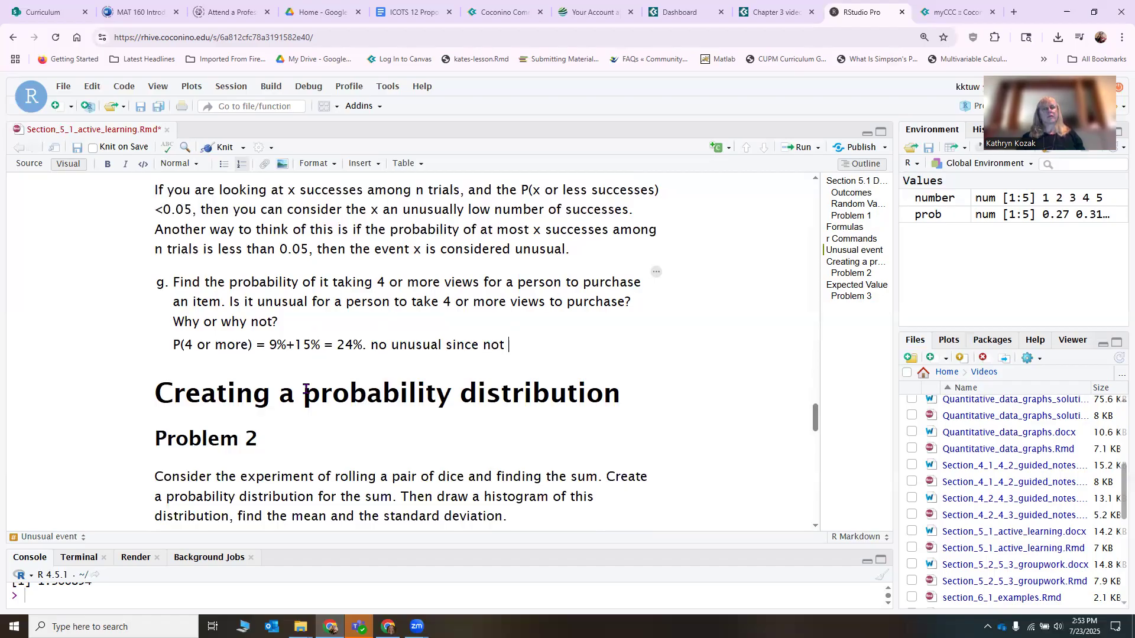
{"action": "type", "text": " less than 5%."}
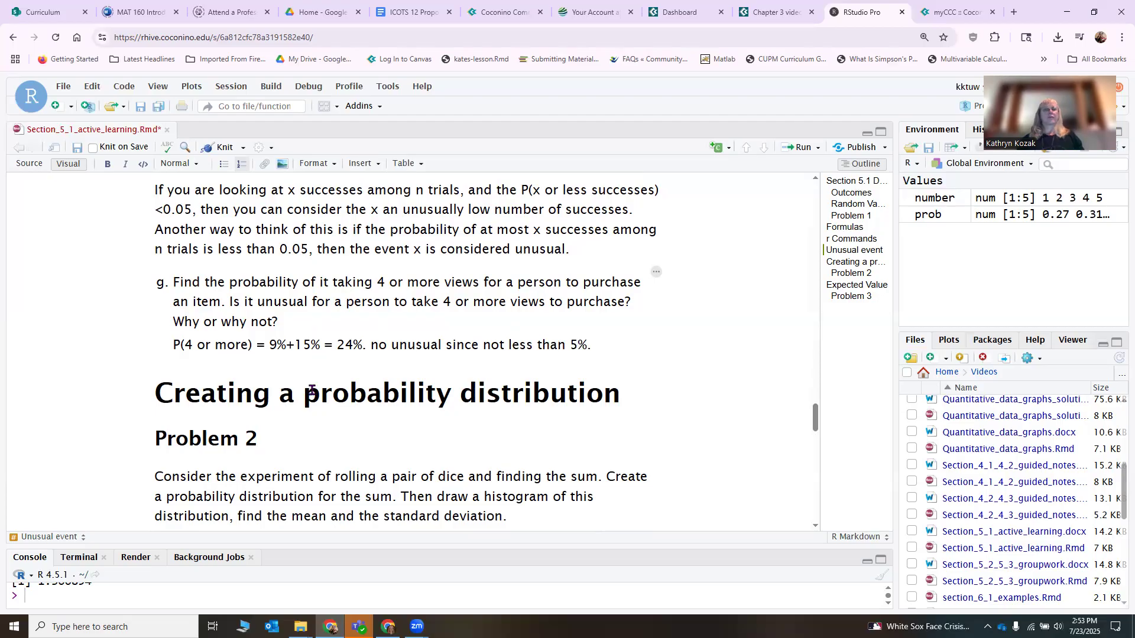
{"action": "type", "text": " t"}
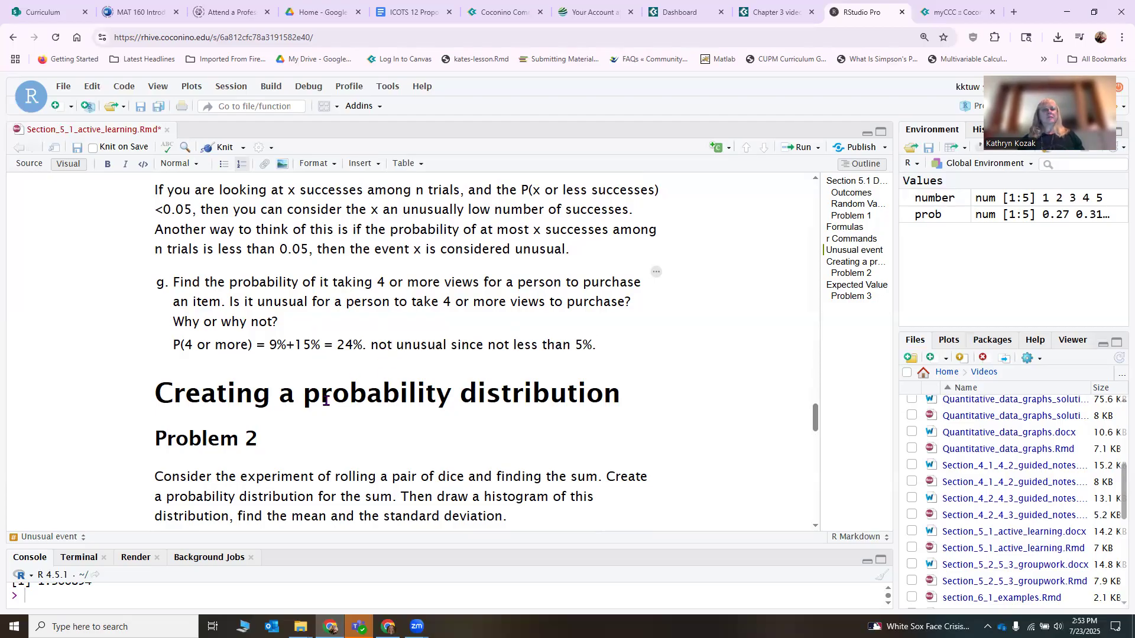
Step: Insert a table with 12 rows, 1 column and a header on a new line below the Problem 2 text
{"action": "scroll", "coordinate": [326, 401], "scroll_direction": "down", "scroll_amount": 2}
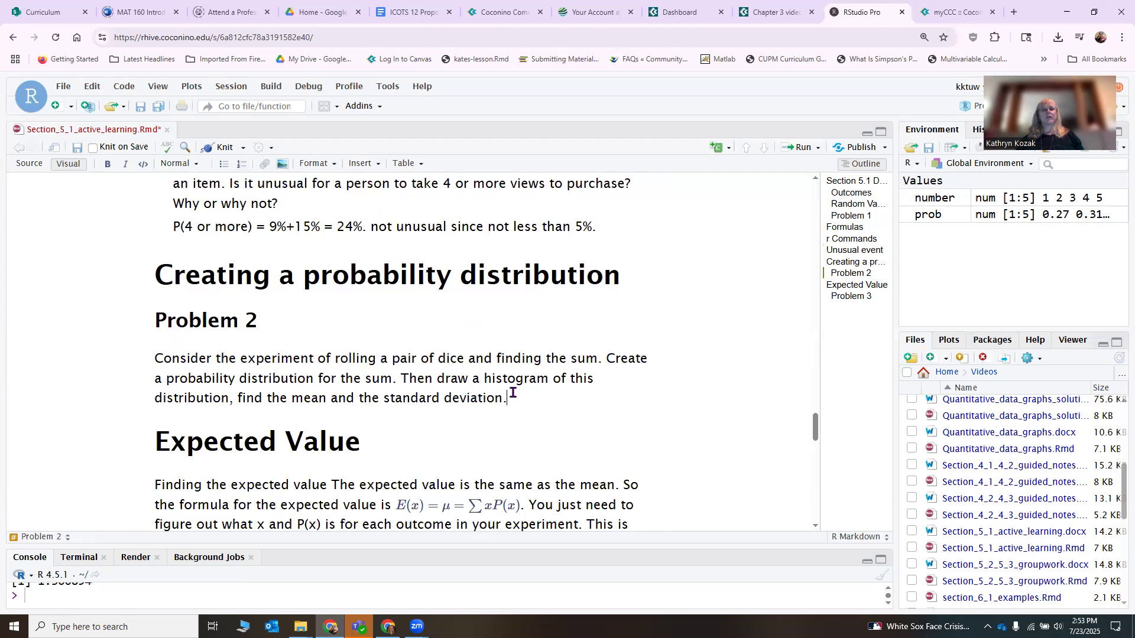
{"action": "key", "text": "Return"}
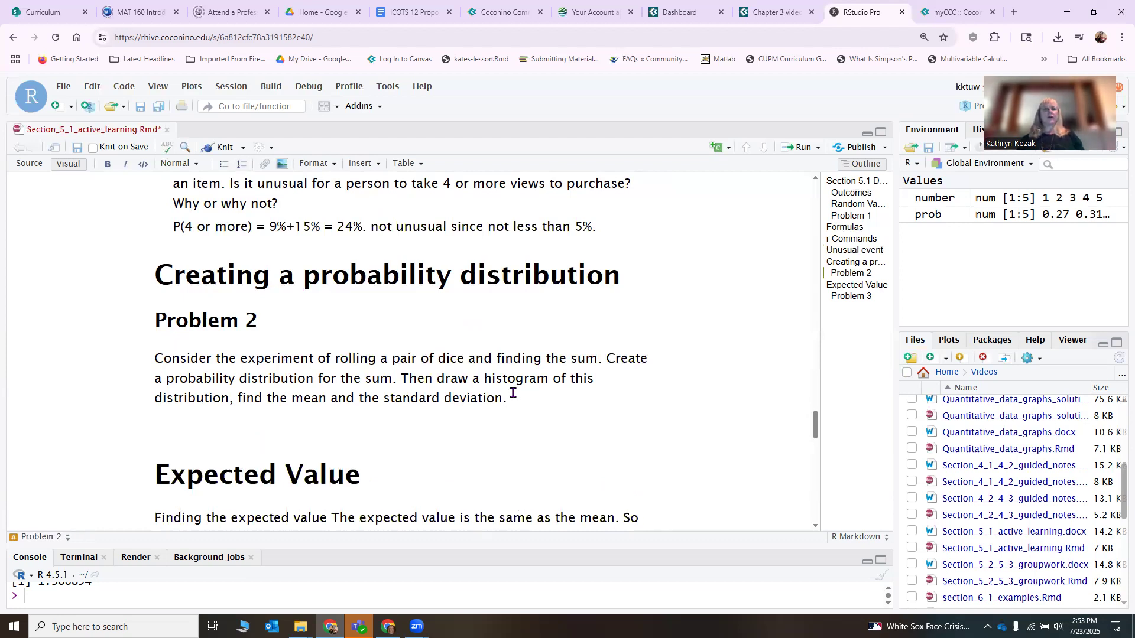
{"action": "left_click", "coordinate": [408, 163]}
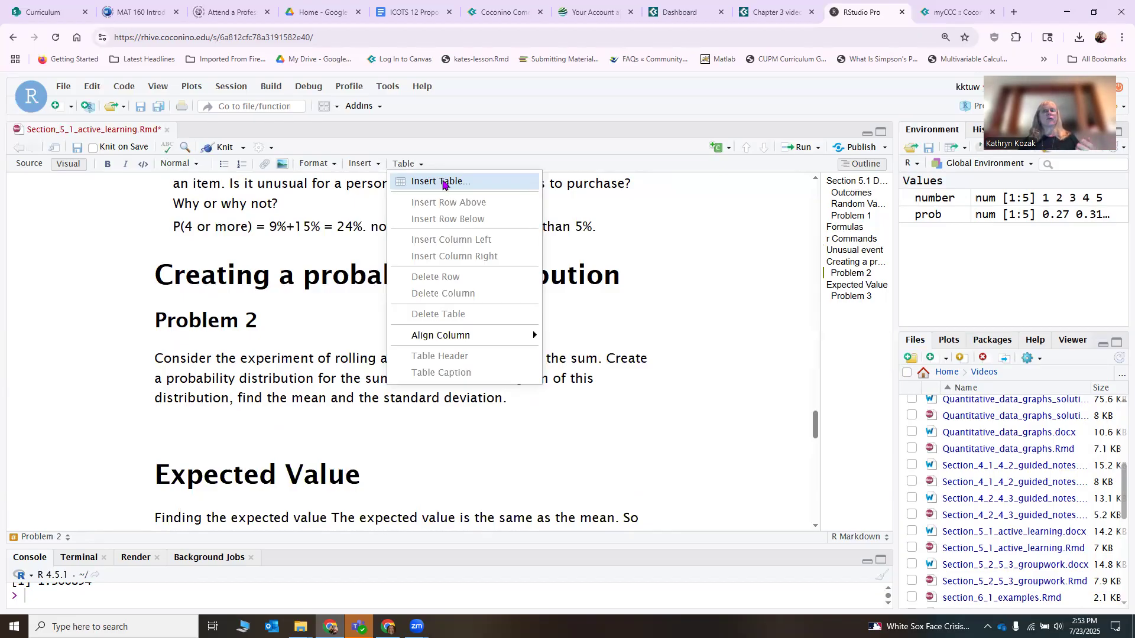
{"action": "left_click", "coordinate": [445, 182]}
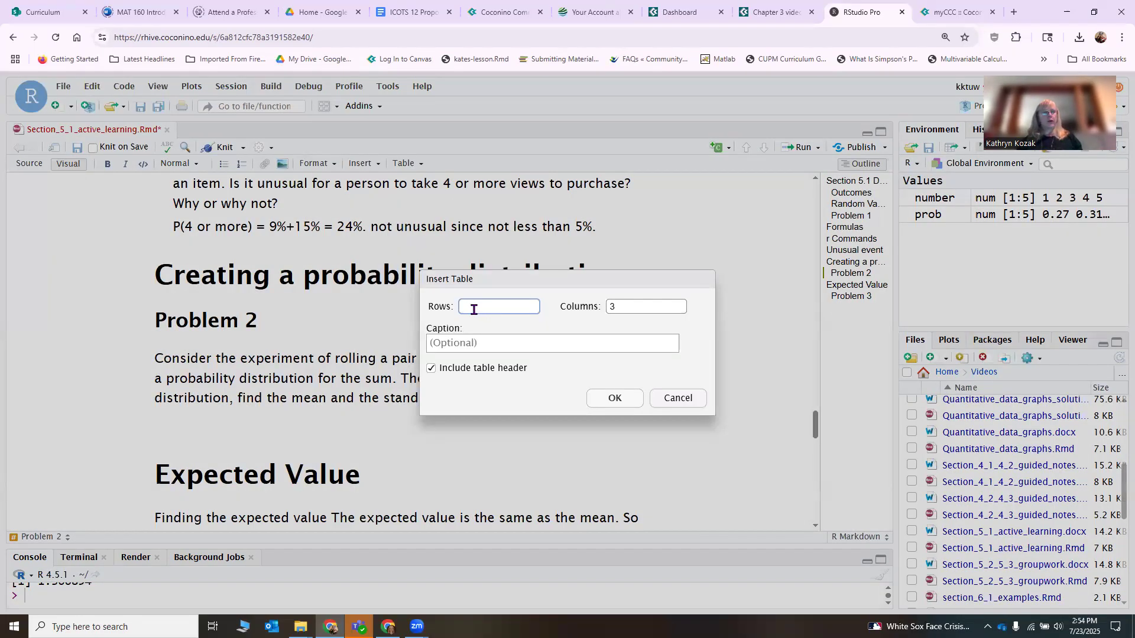
{"action": "type", "text": "12"}
{"action": "left_click_drag", "start_coordinate": [619, 306], "coordinate": [596, 311]}
{"action": "type", "text": "1"}
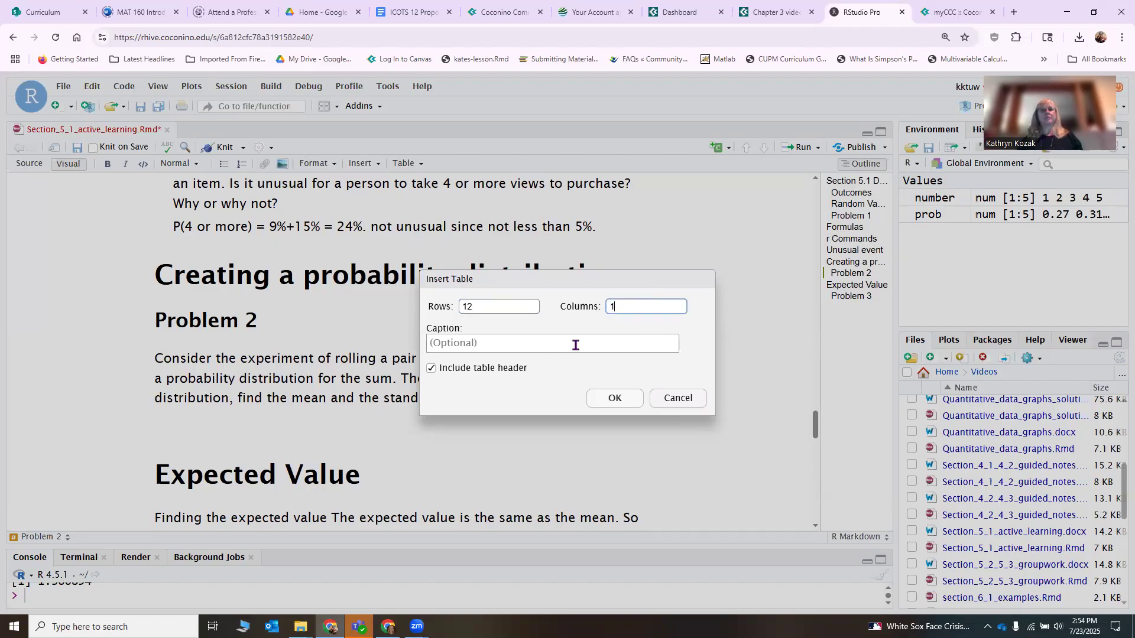
{"action": "left_click", "coordinate": [613, 398]}
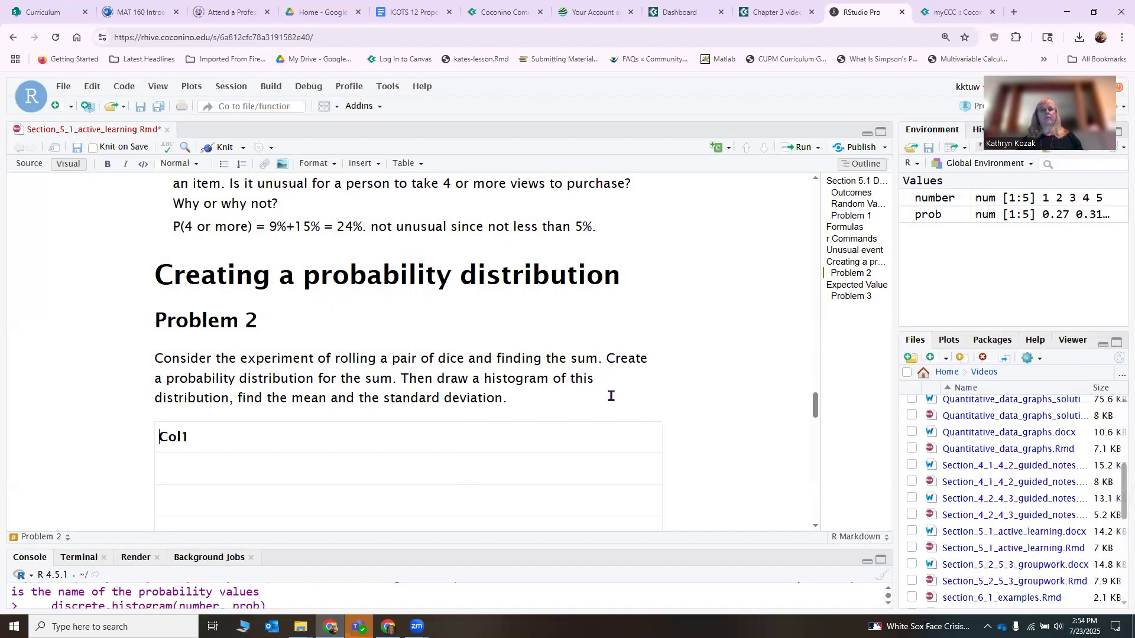
Step: Add a second column to the right in the Problem 2 table and label the two headers Sum and Probability
{"action": "right_click", "coordinate": [268, 440]}
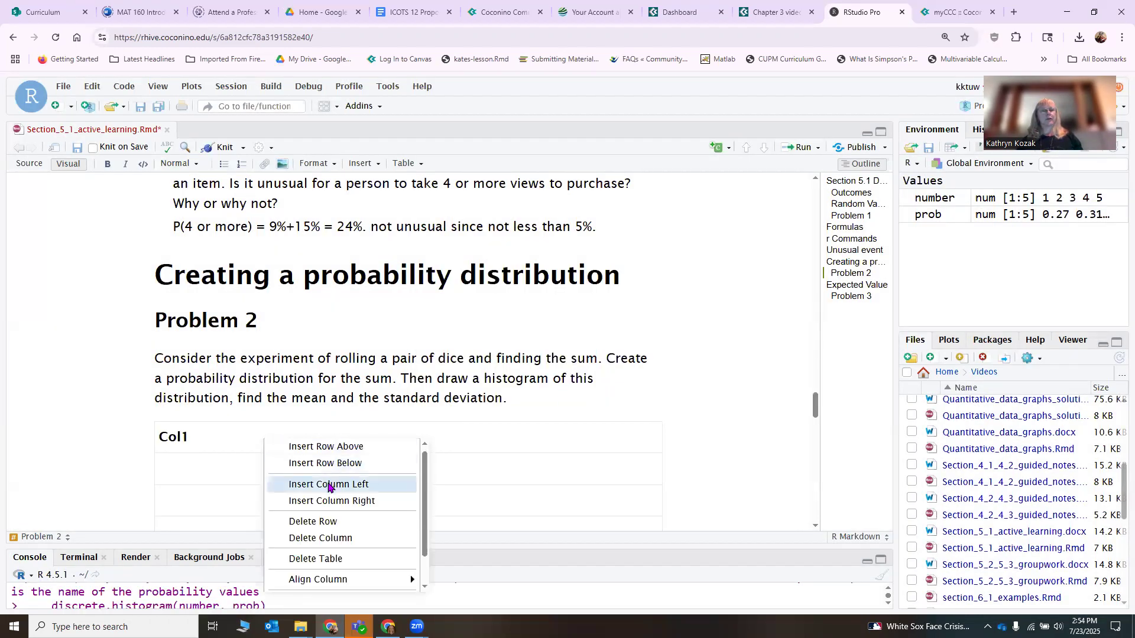
{"action": "left_click", "coordinate": [329, 501]}
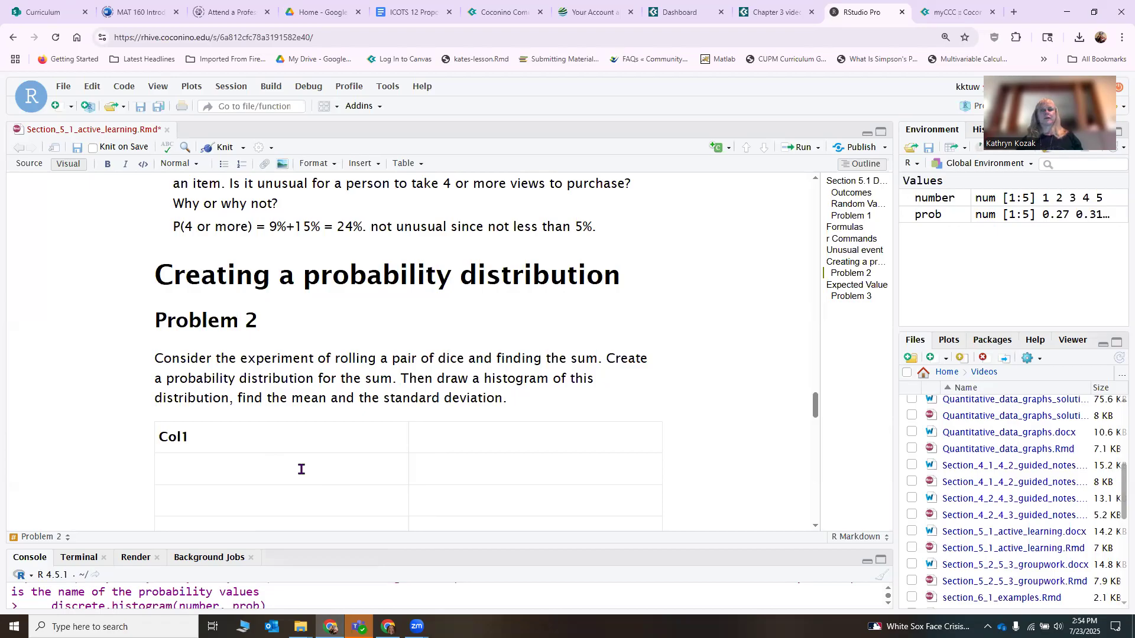
{"action": "double_click", "coordinate": [163, 437]}
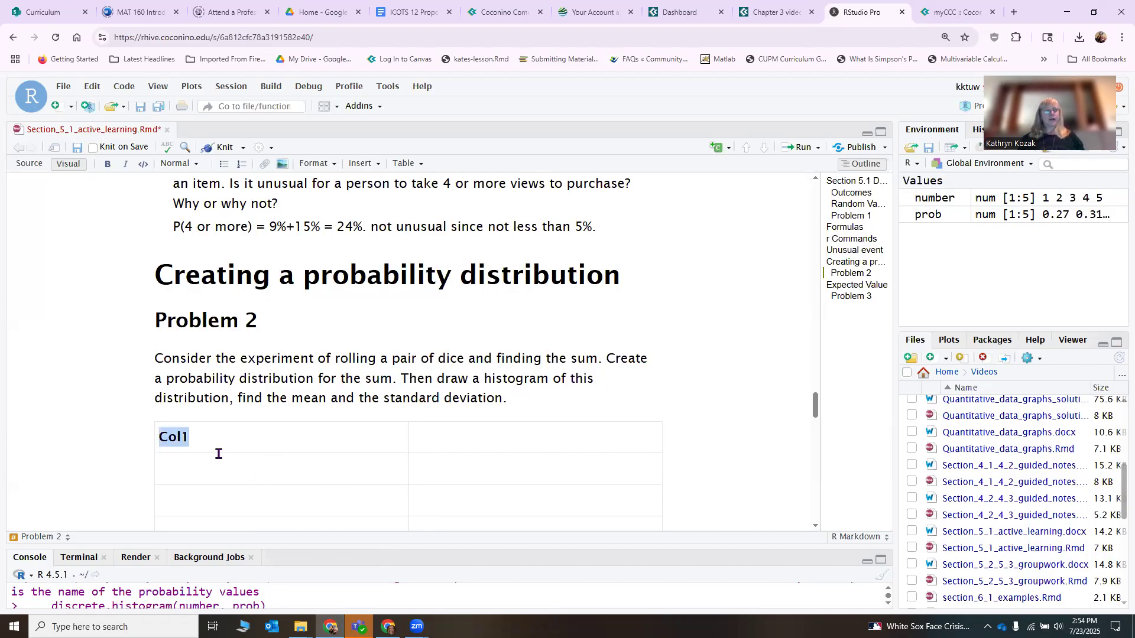
{"action": "type", "text": "Sum"}
{"action": "key", "text": "Tab"}
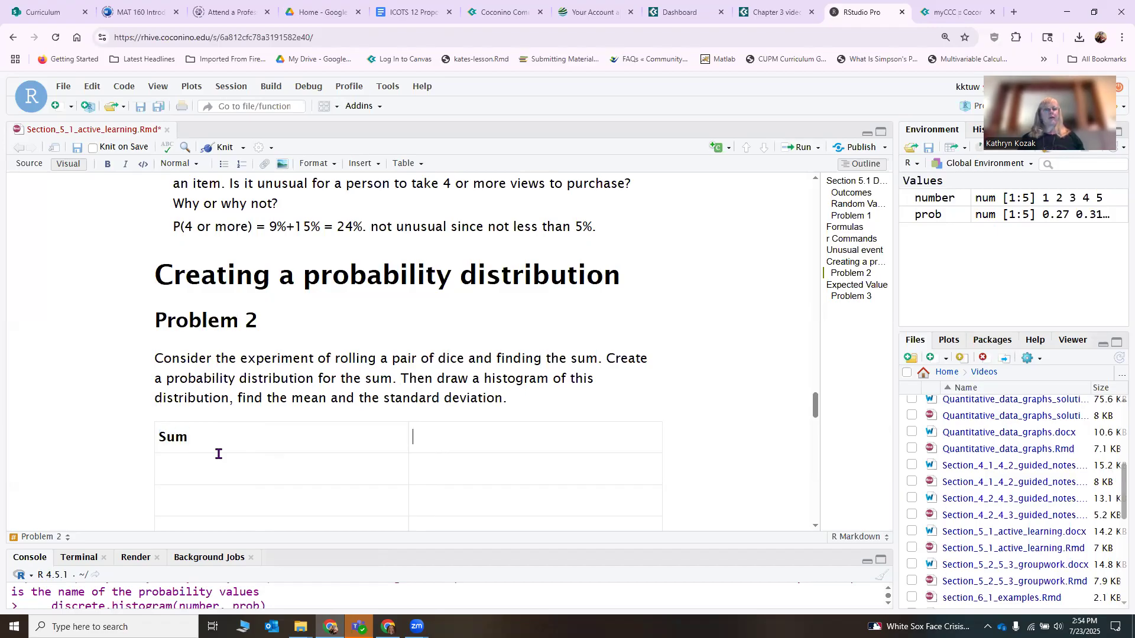
{"action": "type", "text": "Probability"}
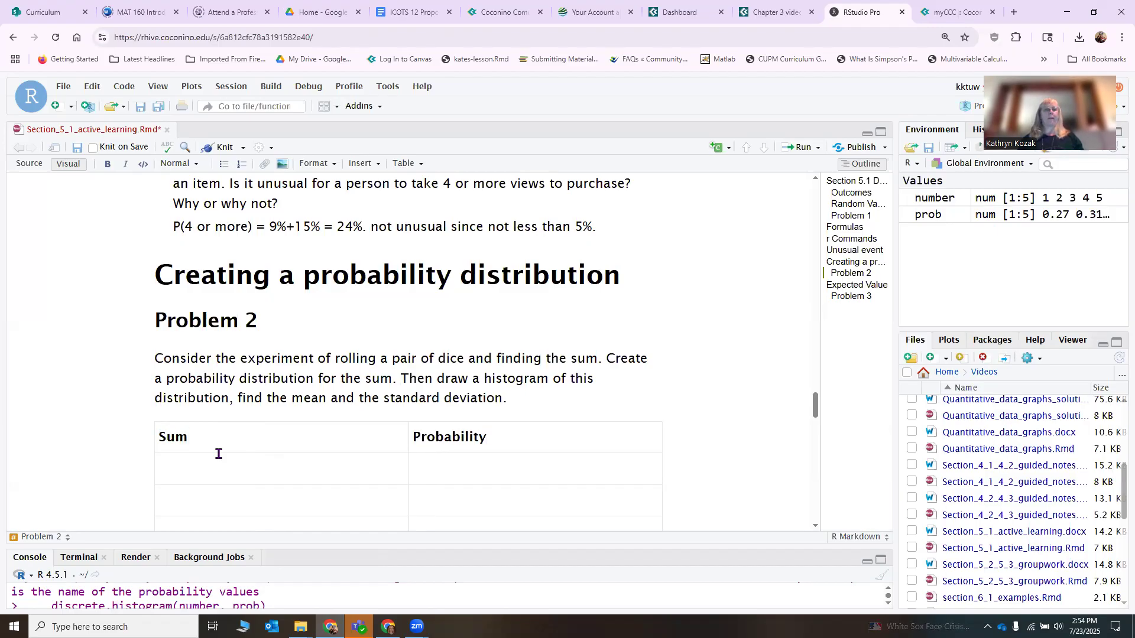
Step: Fill the Sum column of the Problem 2 table with the values 2 through 12, one per row
{"action": "left_click", "coordinate": [214, 458]}
{"action": "type", "text": "2"}
{"action": "scroll", "coordinate": [221, 476], "scroll_direction": "down", "scroll_amount": 3}
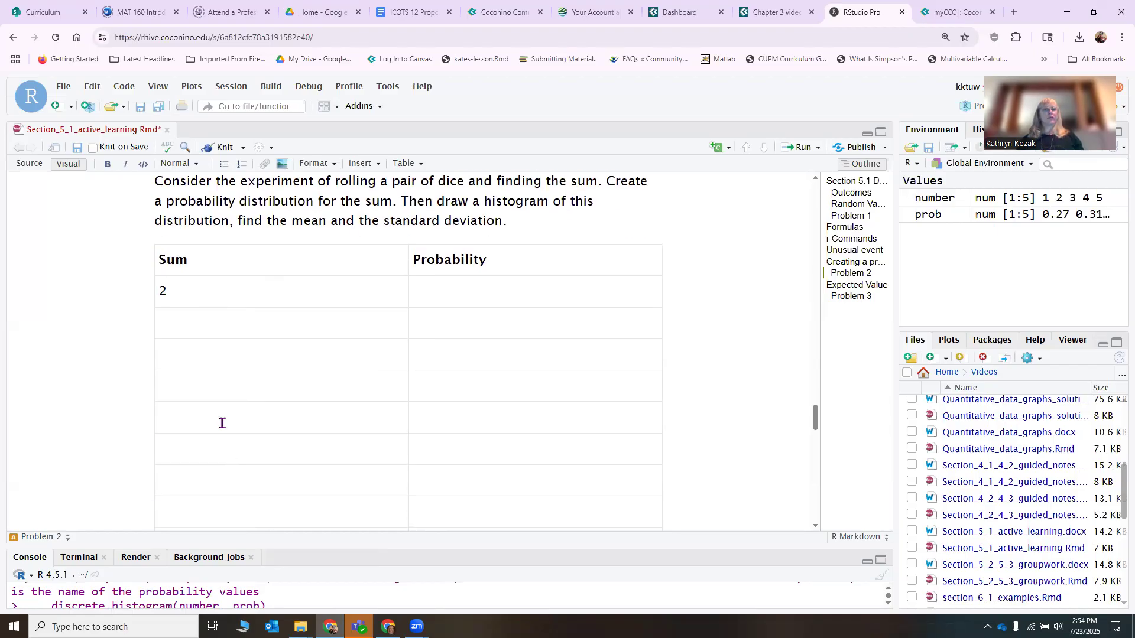
{"action": "type", "text": "3"}
{"action": "key", "text": "Down"}
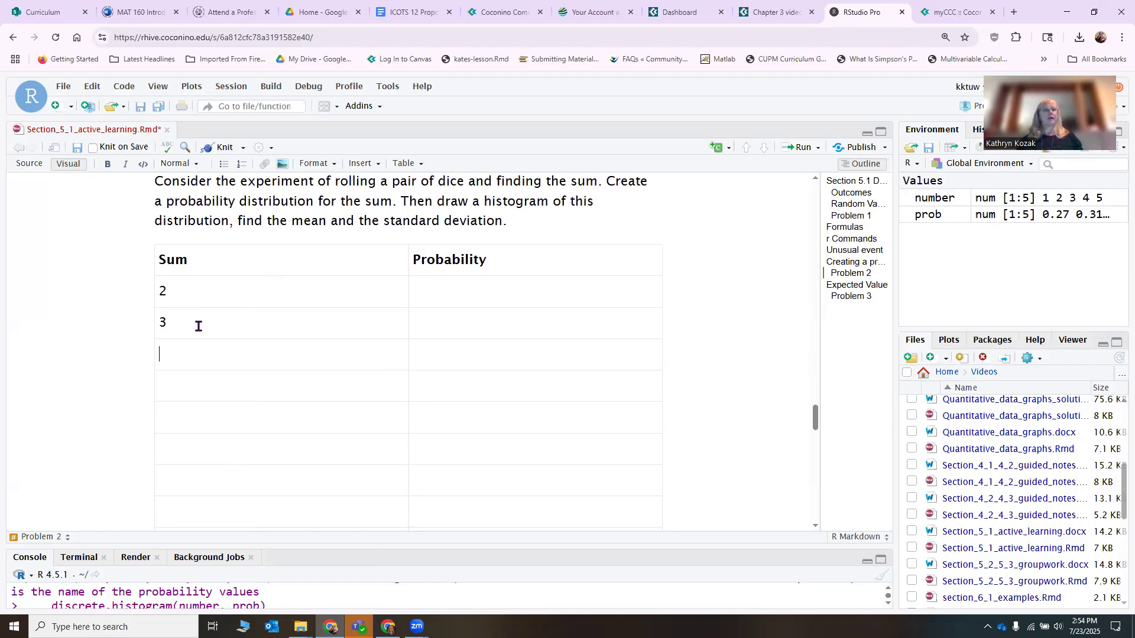
{"action": "type", "text": "5"}
{"action": "key", "text": "Down"}
{"action": "type", "text": "8"}
{"action": "key", "text": "Down"}
{"action": "type", "text": "9"}
{"action": "key", "text": "Down"}
{"action": "type", "text": "10"}
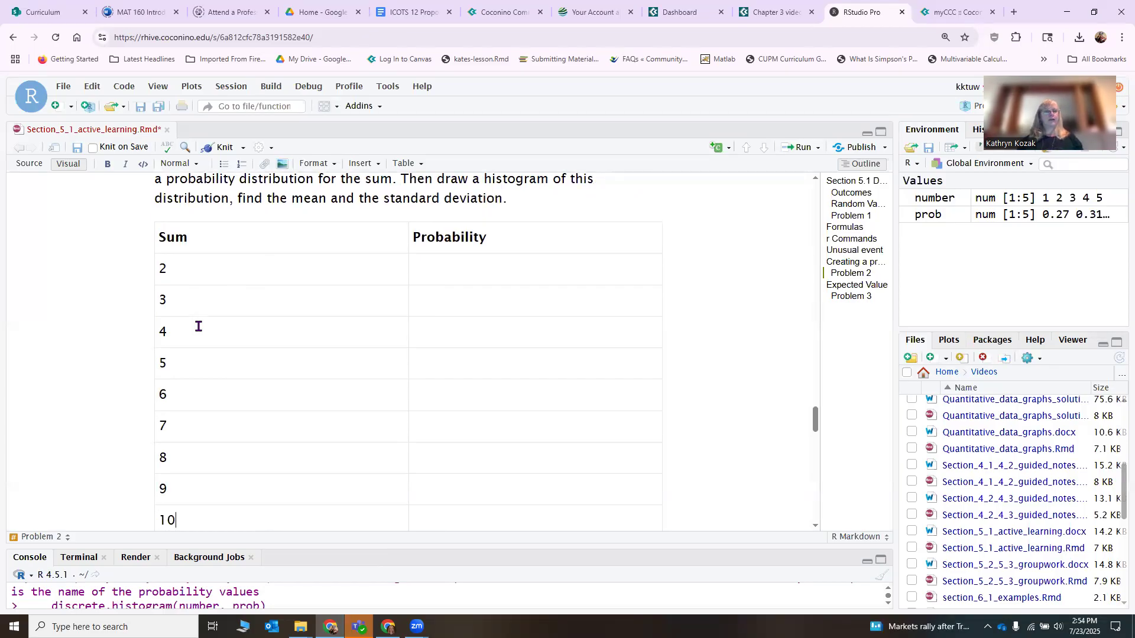
{"action": "key", "text": "Down"}
{"action": "type", "text": "11"}
{"action": "key", "text": "Down"}
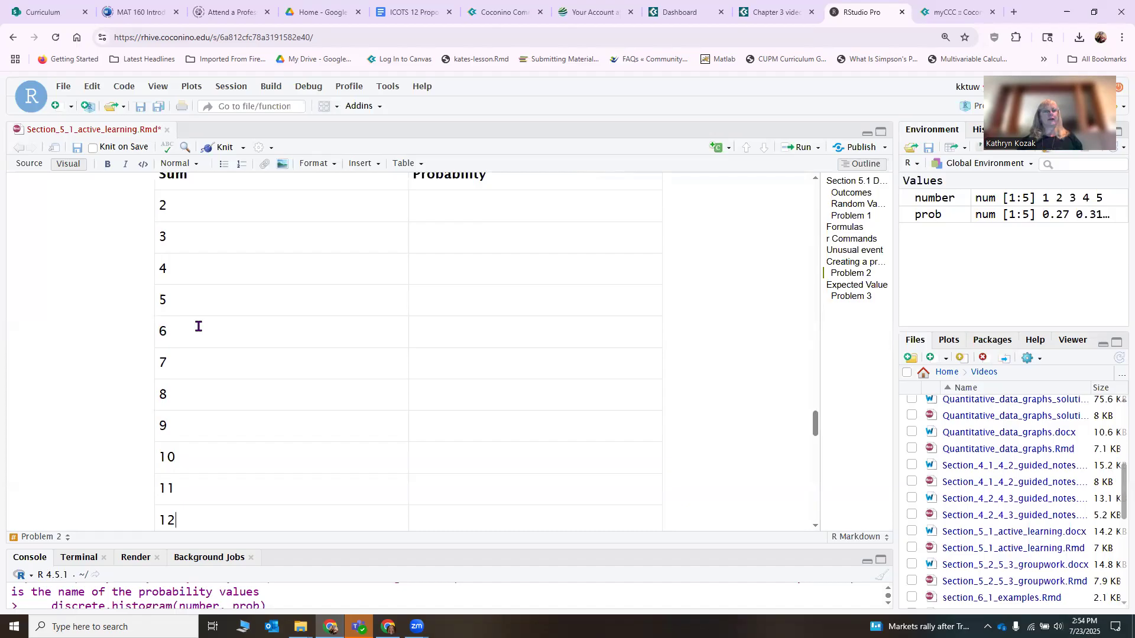
Step: Enter the probabilities 1/36 for sum 2 and 2/36 for sum 3 in the Problem 2 table
{"action": "scroll", "coordinate": [429, 294], "scroll_direction": "up", "scroll_amount": 1}
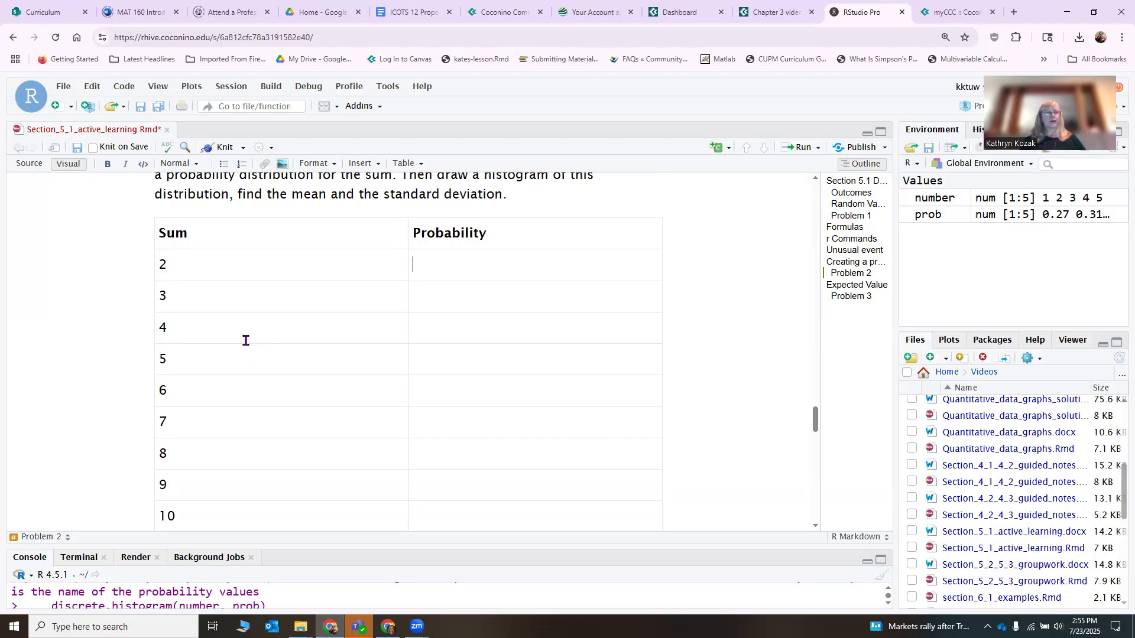
{"action": "type", "text": "26"}
{"action": "left_click", "coordinate": [424, 297]}
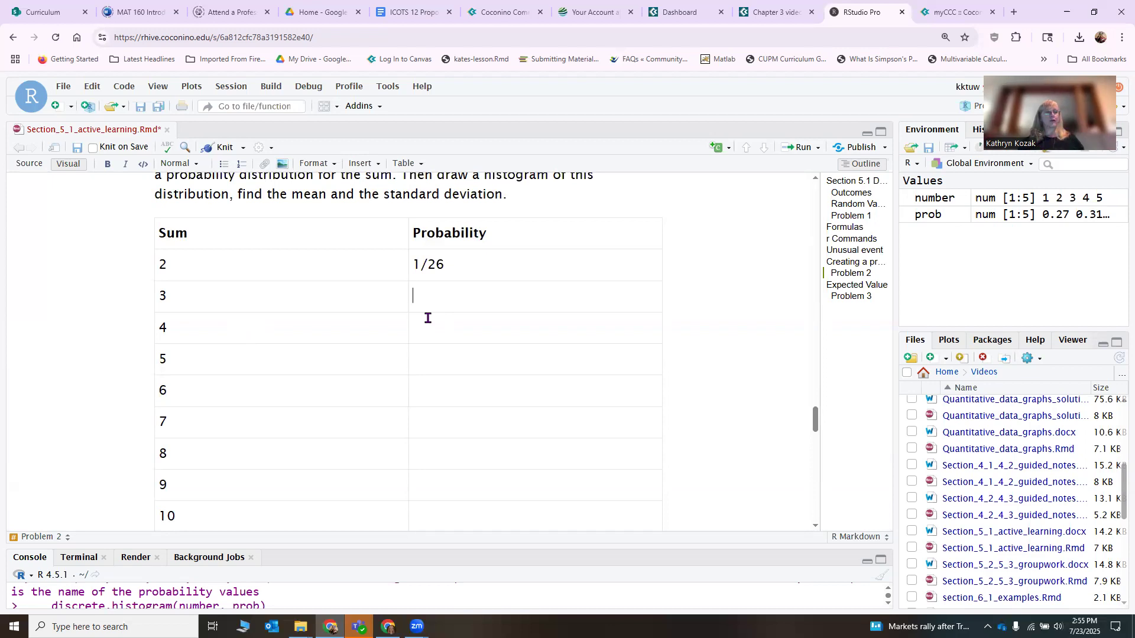
{"action": "type", "text": "2"}
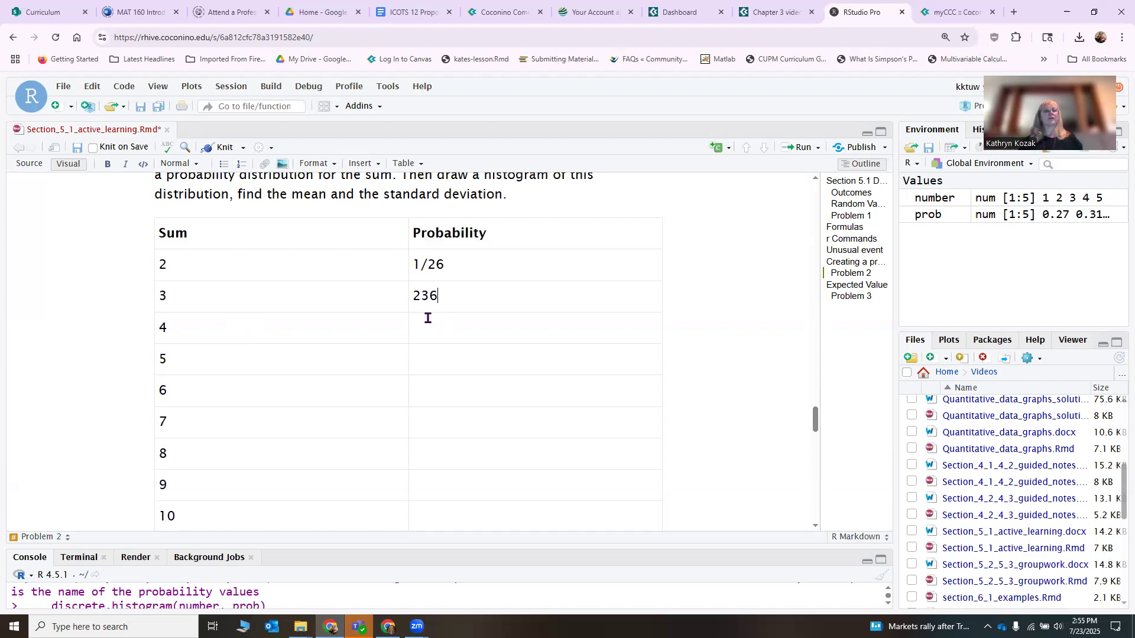
{"action": "type", "text": "/2"}
{"action": "key", "text": "BackSpace"}
{"action": "type", "text": "36"}
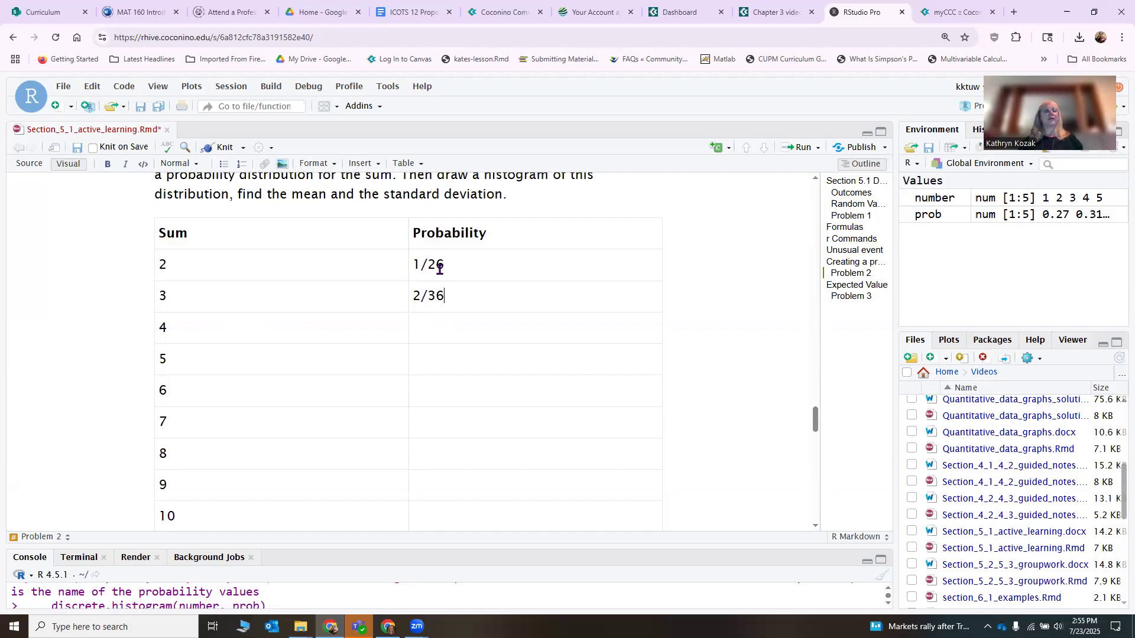
{"action": "left_click", "coordinate": [439, 268]}
{"action": "key", "text": "BackSpace"}
{"action": "type", "text": "3"}
Step: Enter the probabilities 3/36, 4/36, 5/36 and 6/36 for sums 4 through 7
{"action": "left_click", "coordinate": [435, 337]}
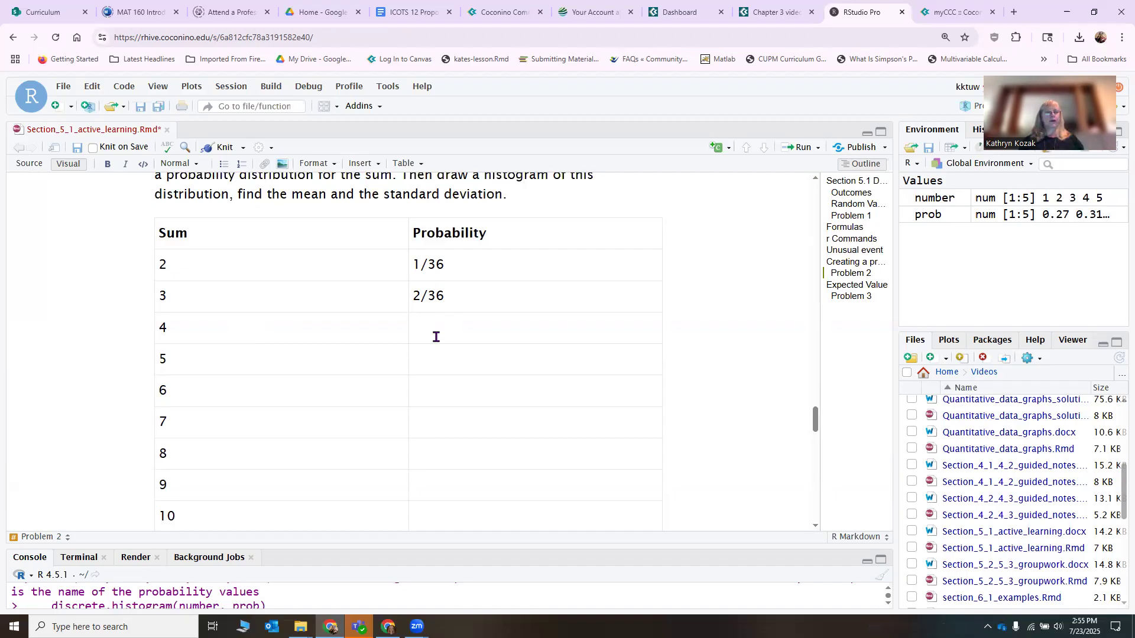
{"action": "type", "text": "3/"}
{"action": "key", "text": "BackSpace"}
{"action": "type", "text": "/2"}
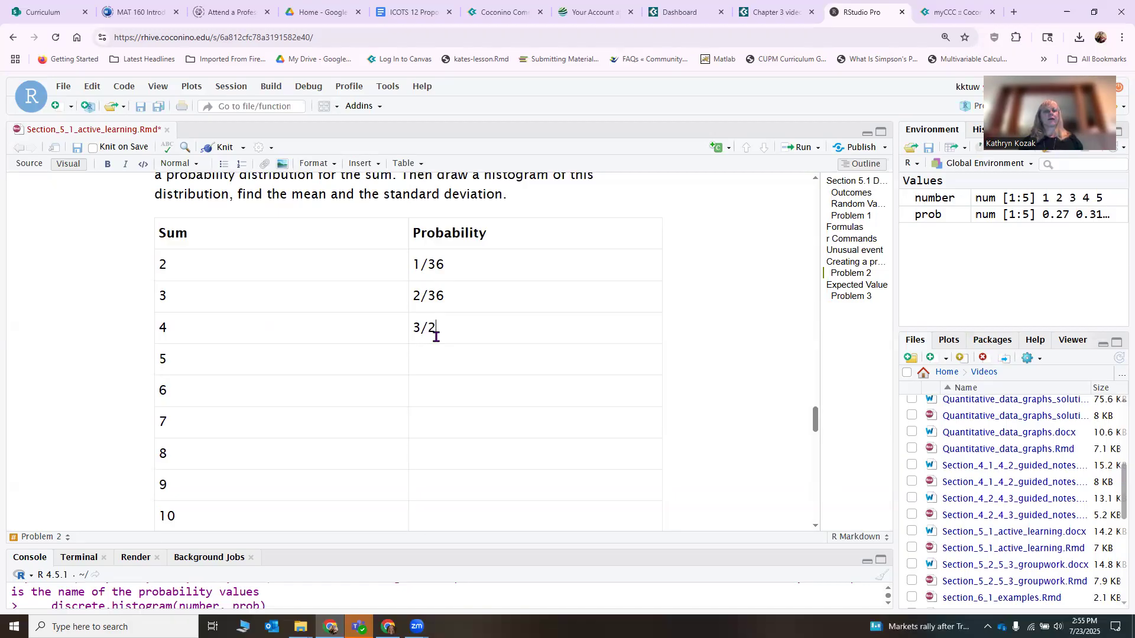
{"action": "key", "text": "BackSpace"}
{"action": "type", "text": "36"}
{"action": "left_click", "coordinate": [434, 358]}
{"action": "left_click", "coordinate": [429, 393]}
{"action": "type", "text": "5/36"}
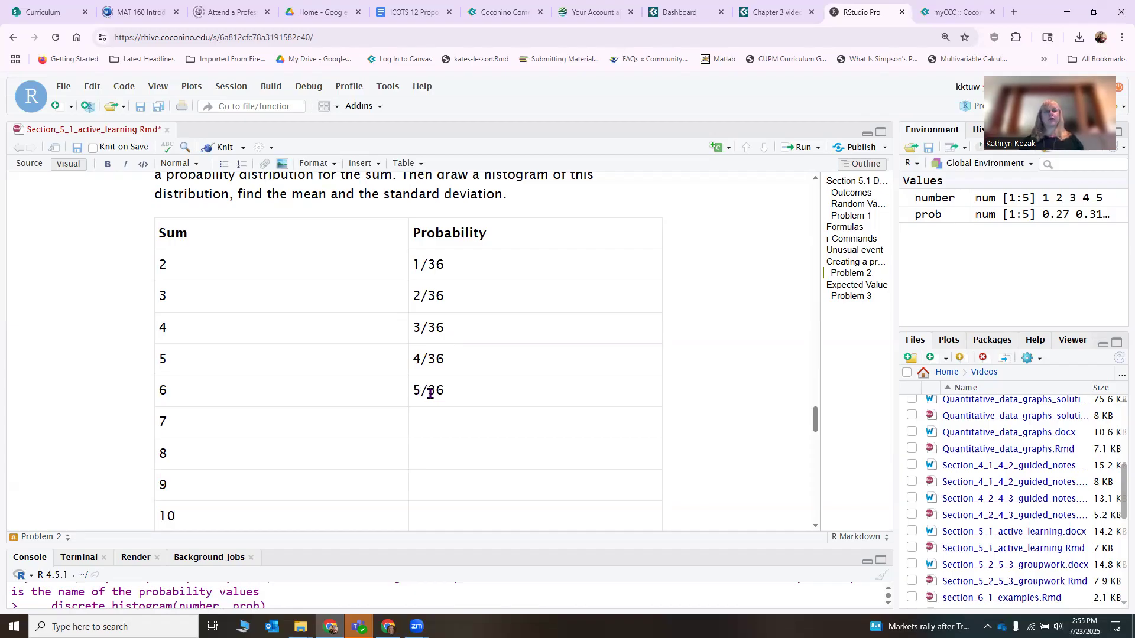
{"action": "left_click", "coordinate": [433, 431]}
{"action": "type", "text": "6/36"}
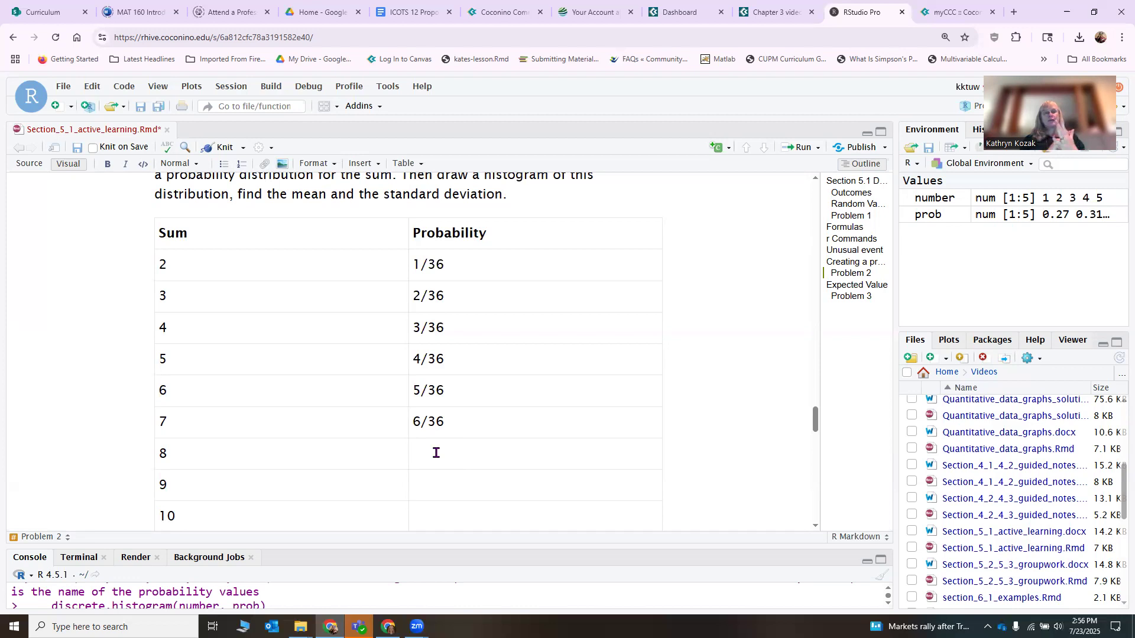
Step: Enter the probabilities 5/36 for sum 8 and 4/36 for sum 9
{"action": "type", "text": "5/4"}
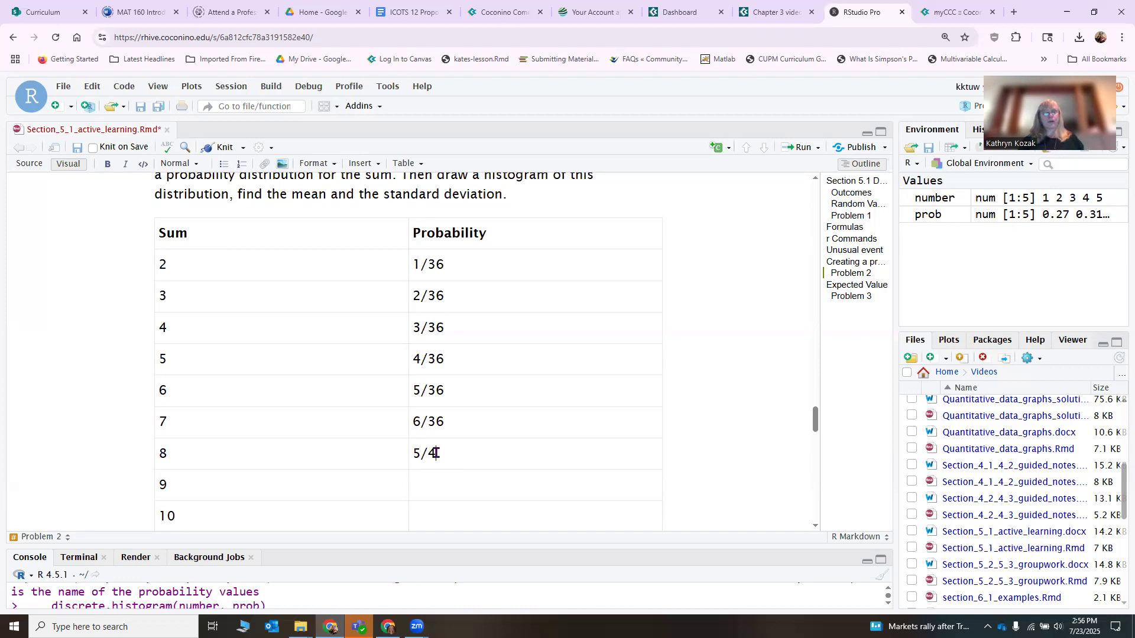
{"action": "type", "text": "6"}
{"action": "key", "text": "BackSpace"}
{"action": "key", "text": "BackSpace"}
{"action": "key", "text": "BackSpace"}
{"action": "key", "text": "BackSpace"}
{"action": "key", "text": "BackSpace"}
{"action": "type", "text": "/36"}
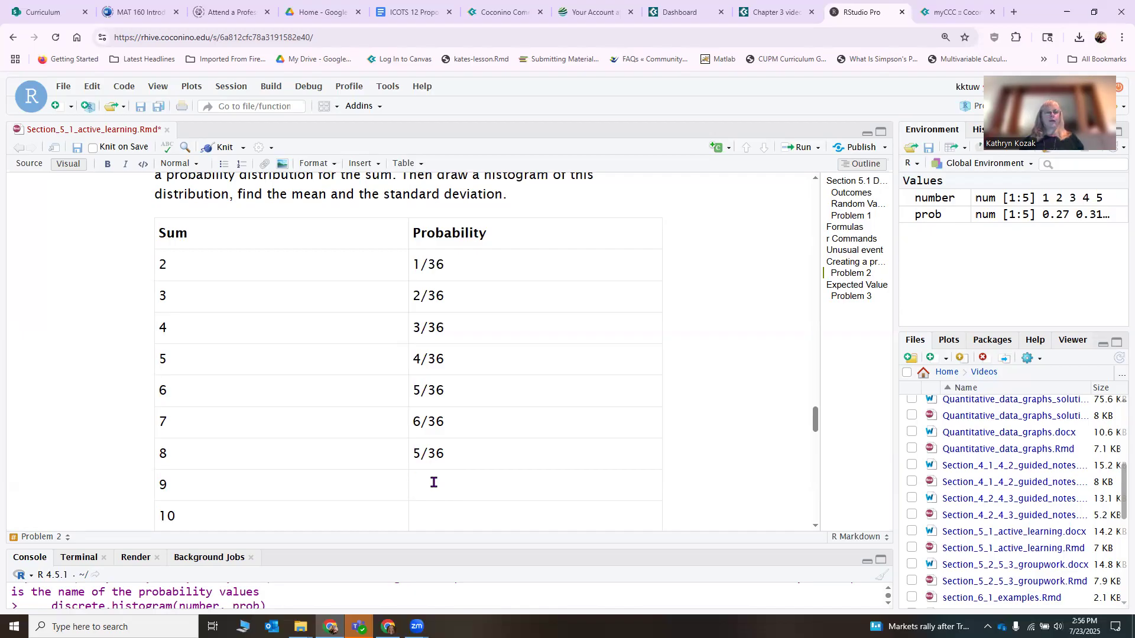
{"action": "type", "text": "4/36"}
Step: Enter the probabilities 3/36, 2/26 and 1/36 for sums 10, 11 and 12
{"action": "scroll", "coordinate": [433, 483], "scroll_direction": "down", "scroll_amount": 1}
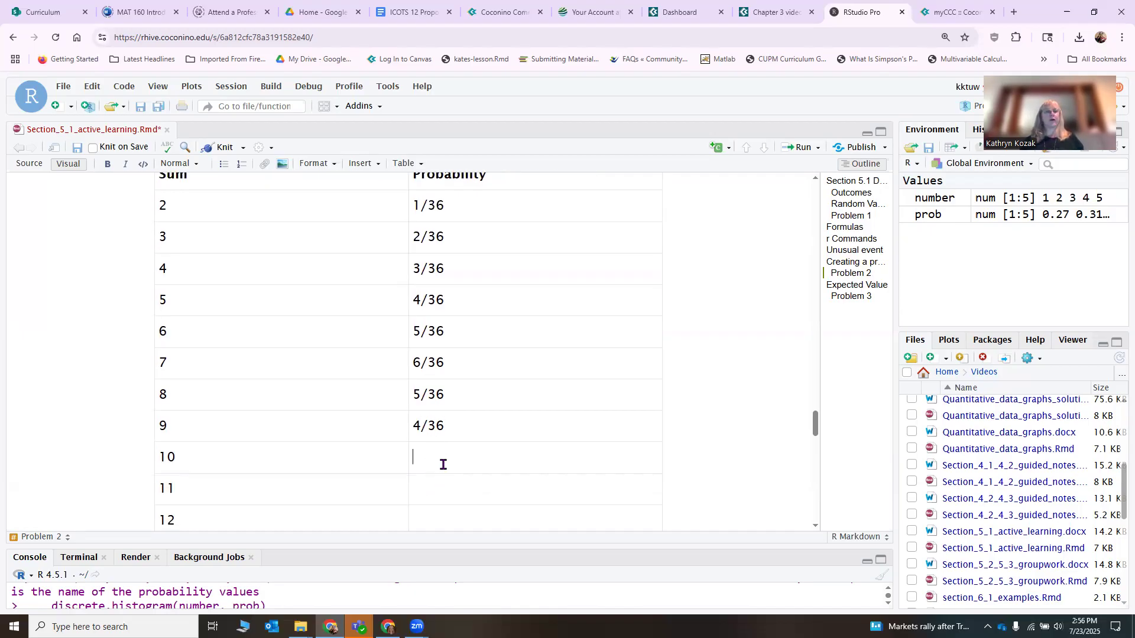
{"action": "left_click", "coordinate": [443, 464]}
{"action": "type", "text": "3/36"}
{"action": "left_click", "coordinate": [446, 489]}
{"action": "type", "text": "2/26"}
{"action": "scroll", "coordinate": [444, 489], "scroll_direction": "down", "scroll_amount": 1}
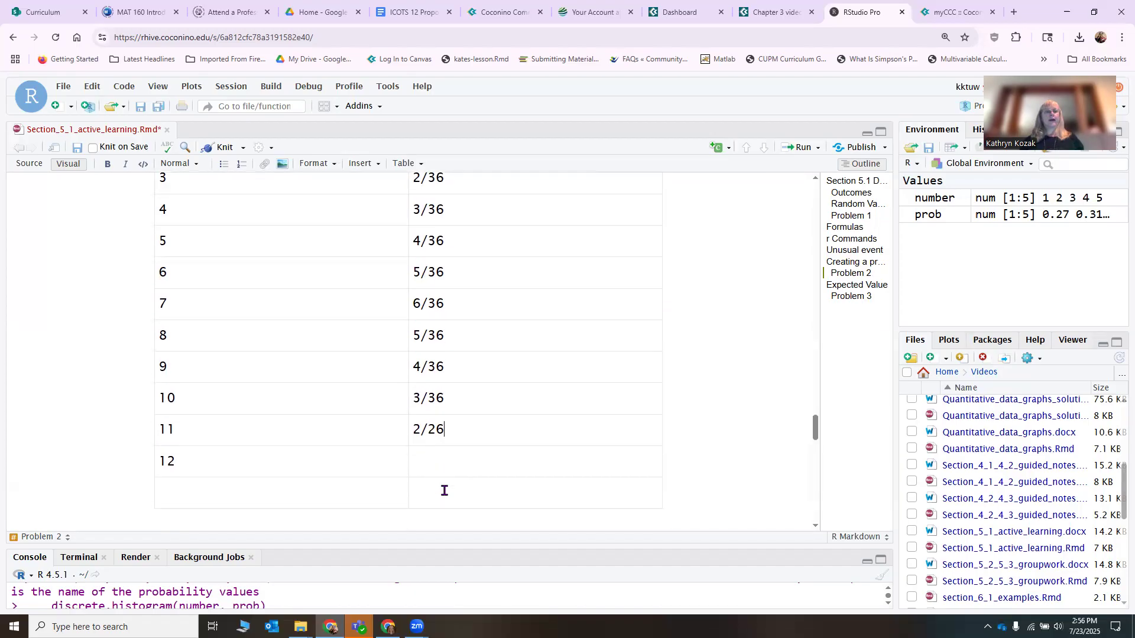
{"action": "left_click", "coordinate": [452, 456]}
{"action": "type", "text": "1/36"}
Step: Delete the empty last row of the Problem 2 table
{"action": "scroll", "coordinate": [456, 454], "scroll_direction": "down", "scroll_amount": 2}
{"action": "left_click", "coordinate": [210, 375]}
{"action": "right_click", "coordinate": [209, 375]}
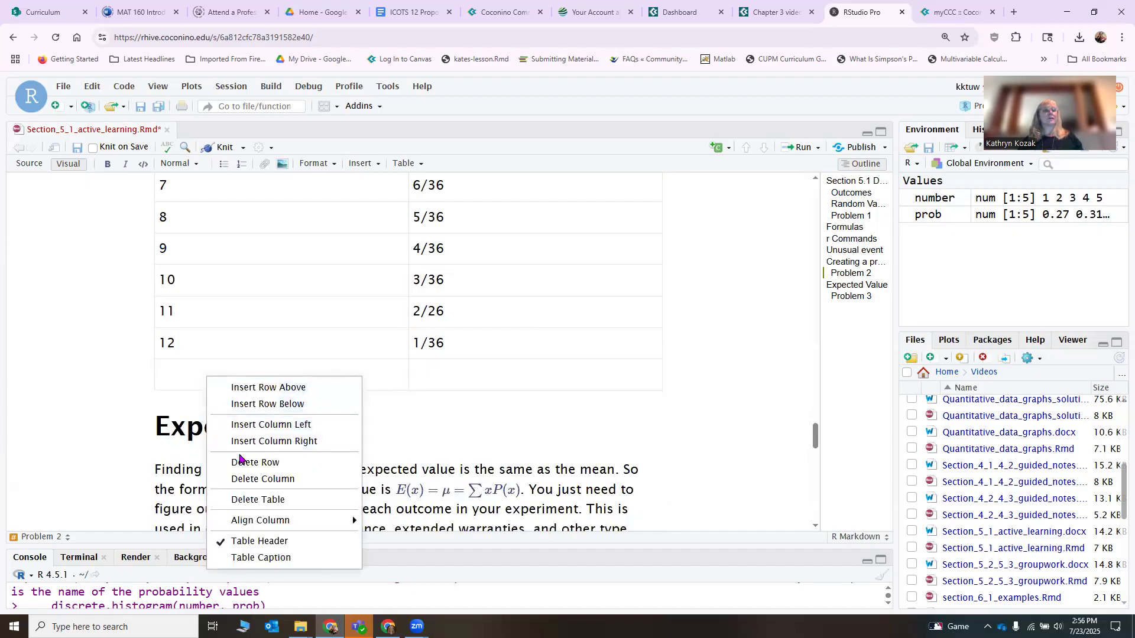
{"action": "left_click", "coordinate": [240, 462]}
Step: Add a blank line between the table and the Expected Value heading and insert an R code chunk there
{"action": "left_click", "coordinate": [156, 395]}
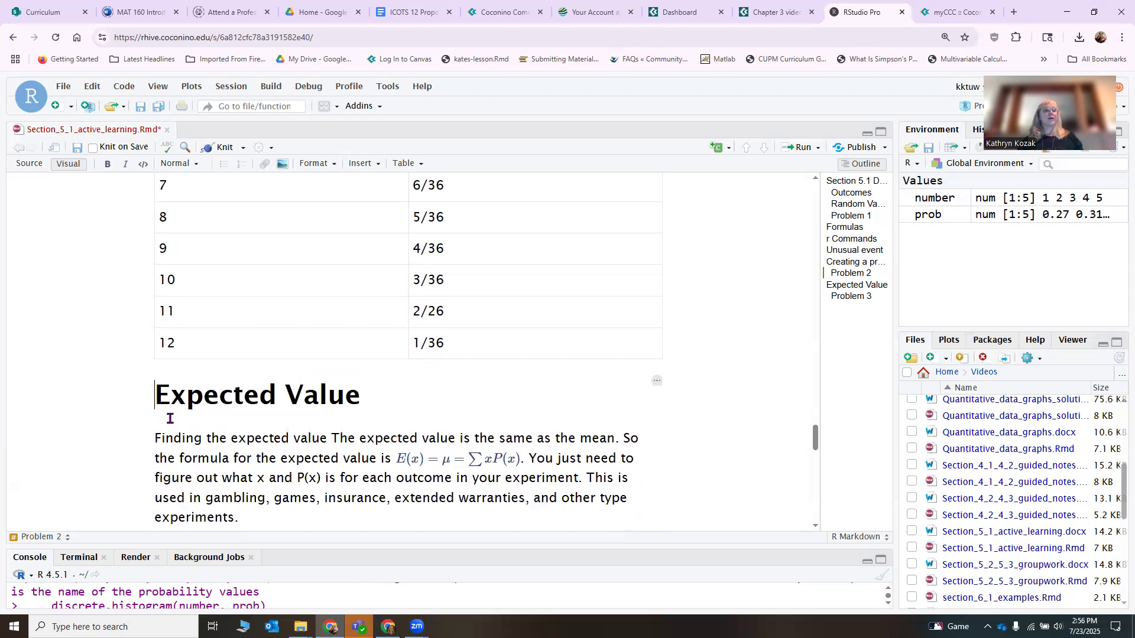
{"action": "key", "text": "Return"}
{"action": "key", "text": "Up"}
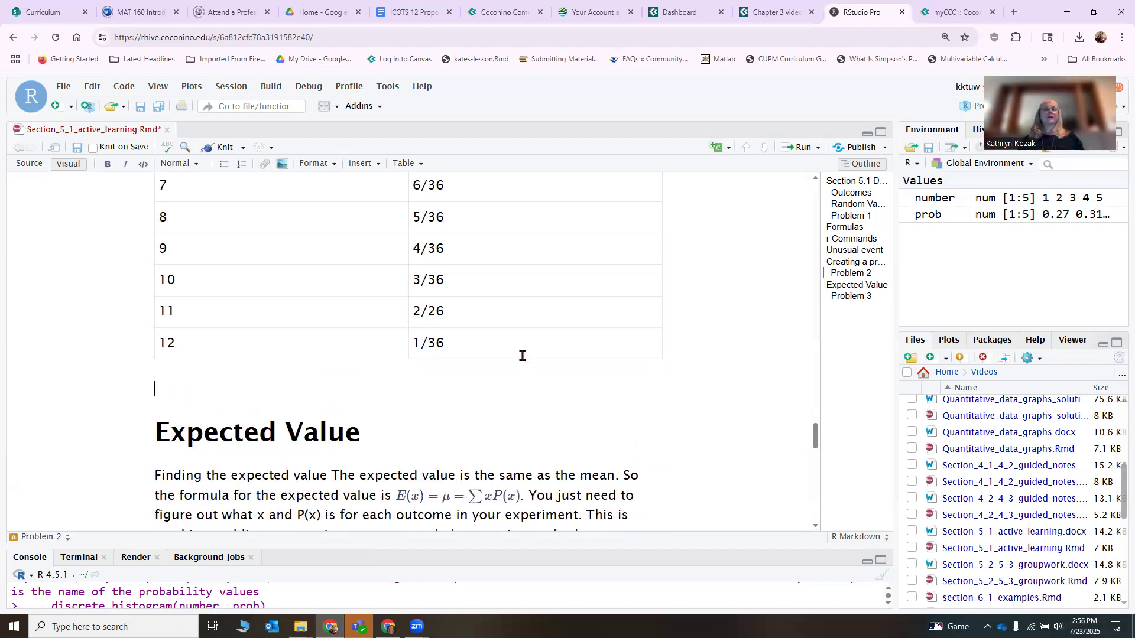
{"action": "left_click", "coordinate": [717, 148]}
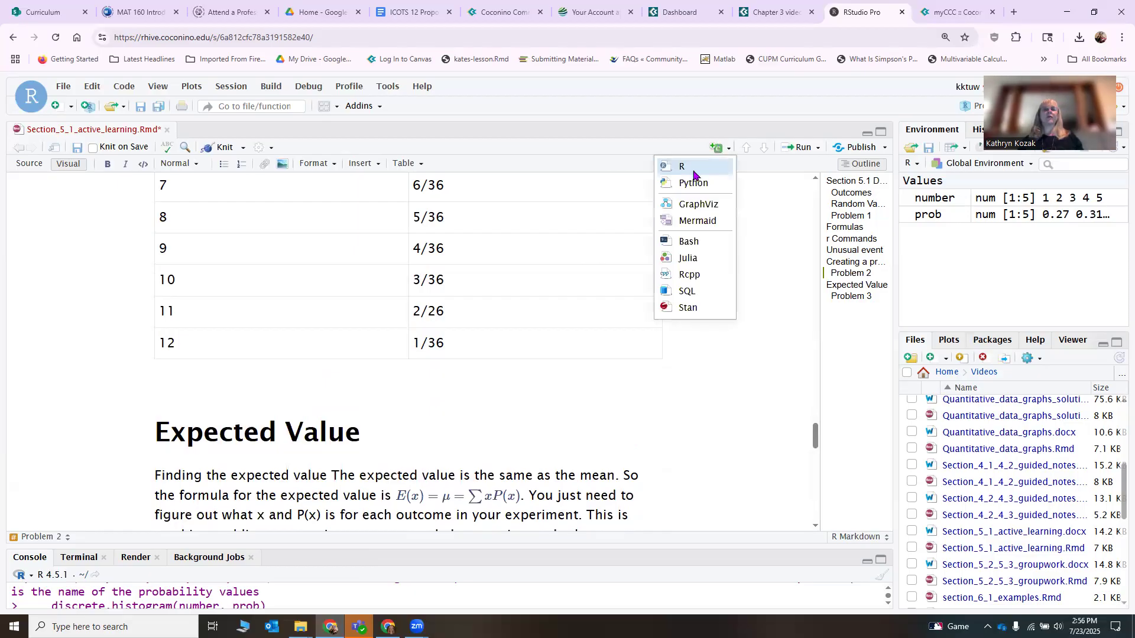
{"action": "left_click", "coordinate": [686, 168]}
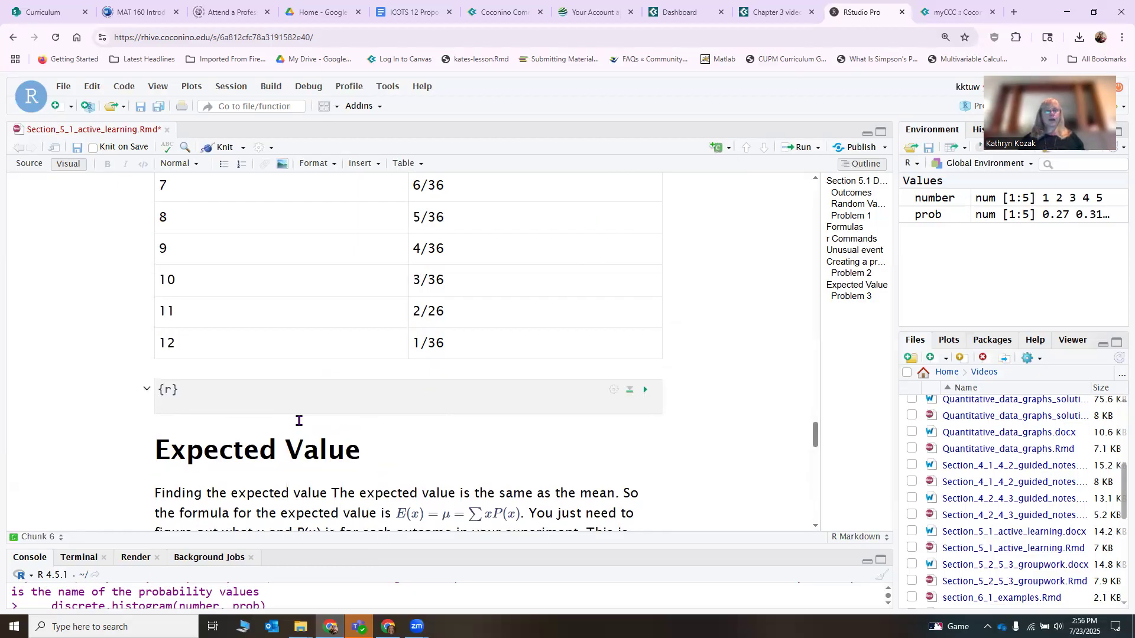
Step: Define the sums in the new chunk as "sum<-c(2, 3, 4, 5, 6, 7, 8, 9, 10, 11, 12)"
{"action": "type", "text": "sum<-"}
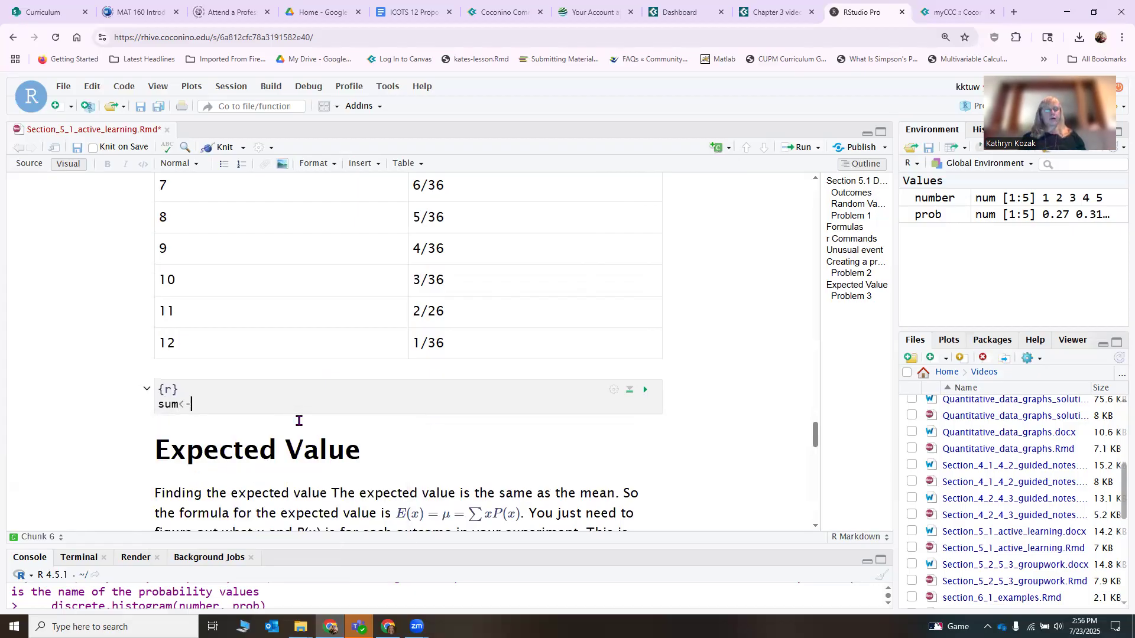
{"action": "type", "text": "("}
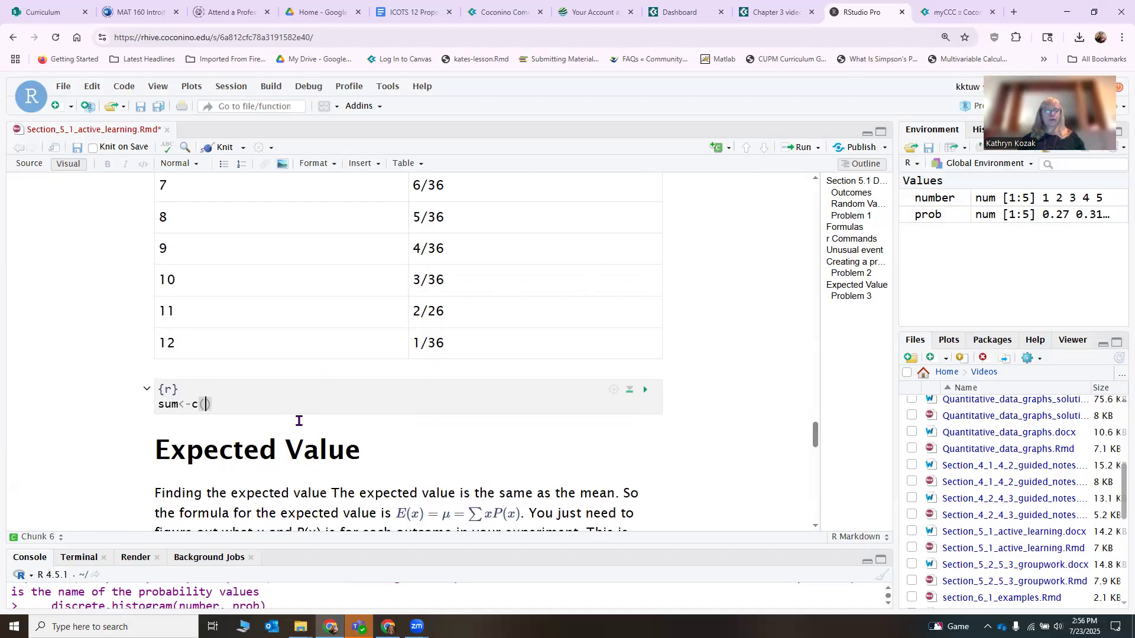
{"action": "type", "text": "2, 3, 4, 5, 6, 7, 8, 9, 10, 11, 12"}
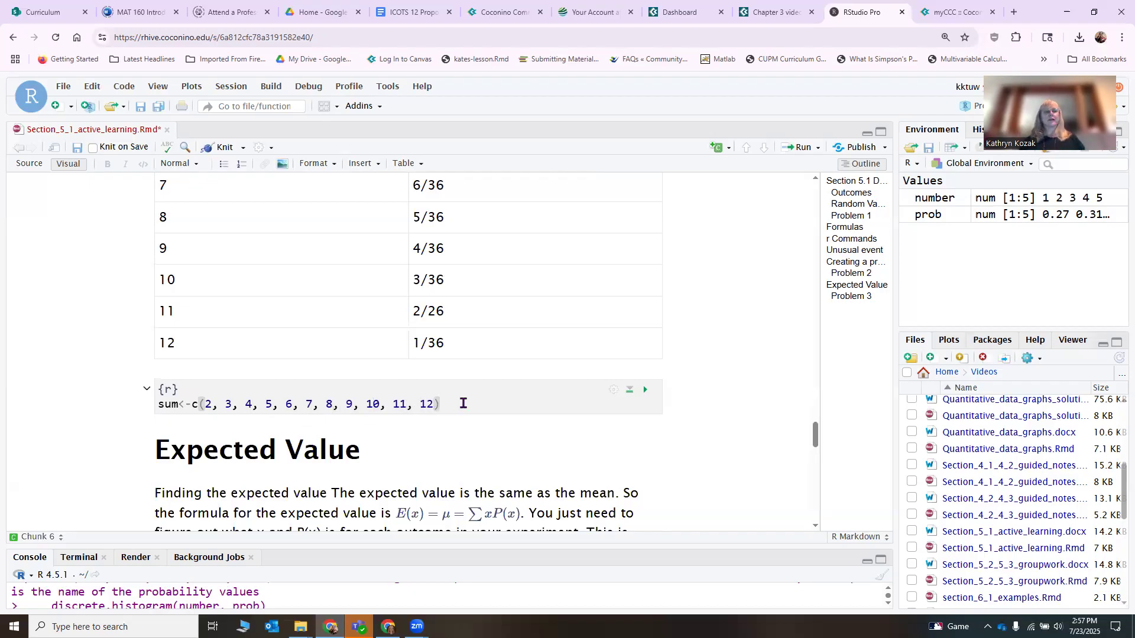
Step: Start a "probabilty<-c()" vector on a new line below the sums in the chunk
{"action": "key", "text": "Return"}
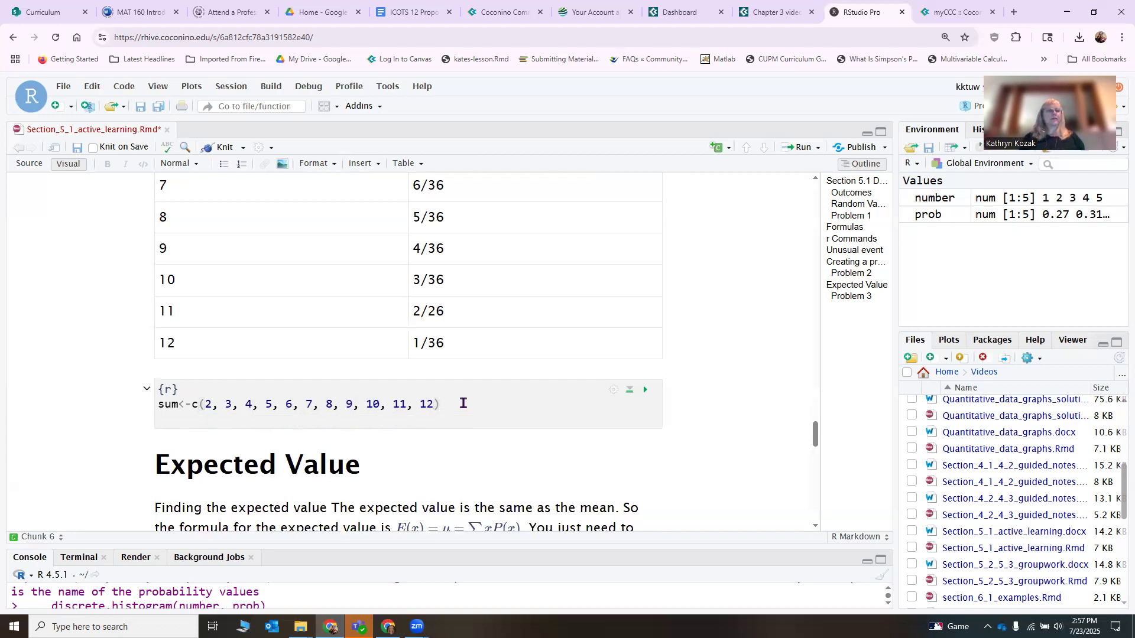
{"action": "type", "text": "pro"}
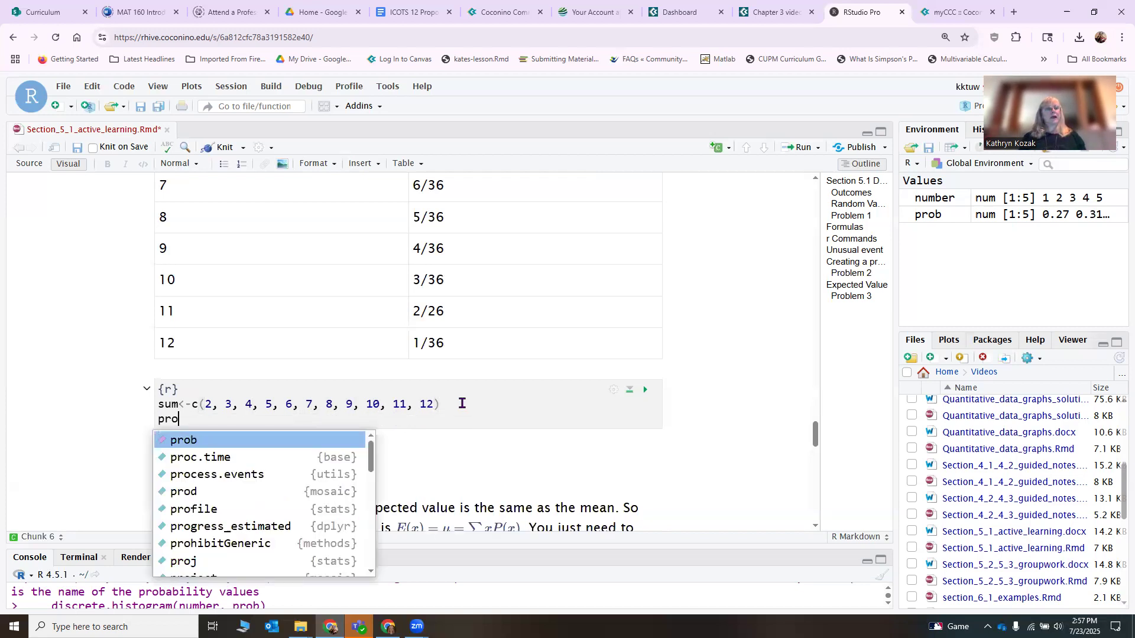
{"action": "type", "text": "babilty"}
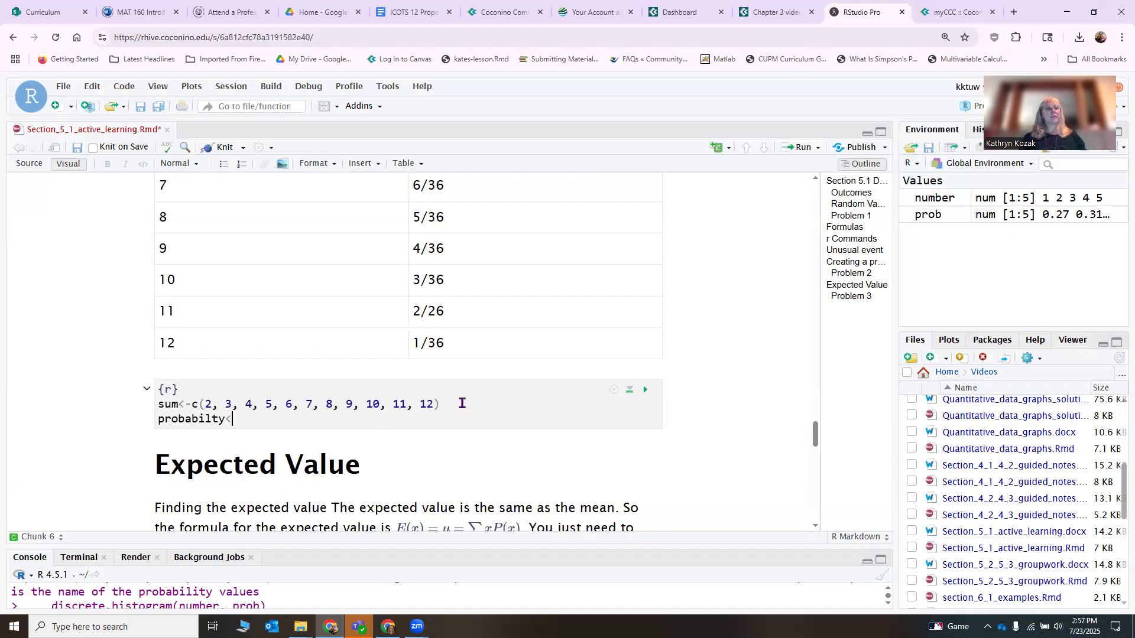
{"action": "type", "text": "<-c("}
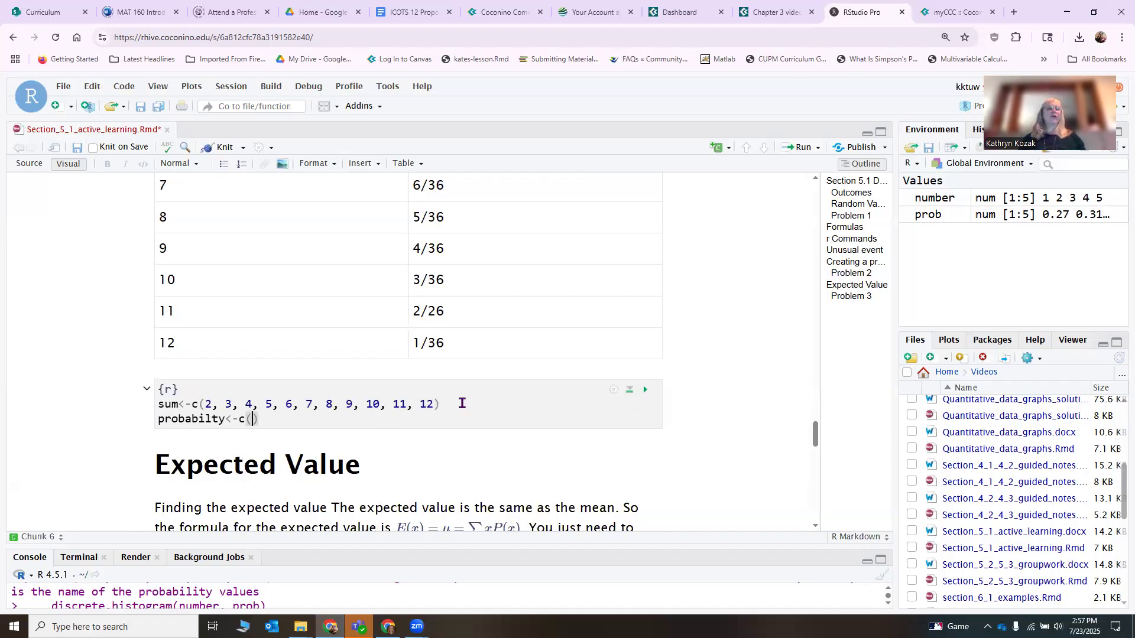
{"action": "scroll", "coordinate": [515, 270], "scroll_direction": "up", "scroll_amount": 2}
{"action": "scroll", "coordinate": [515, 270], "scroll_direction": "up", "scroll_amount": 2}
{"action": "scroll", "coordinate": [512, 270], "scroll_direction": "down", "scroll_amount": 6}
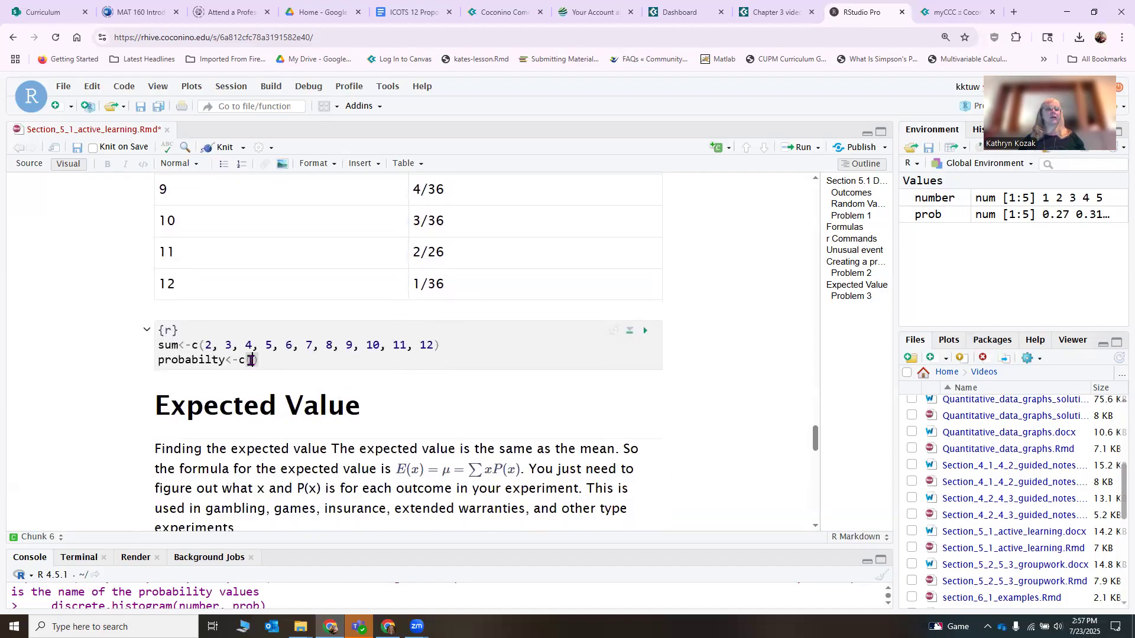
Step: Fill the probability vector with 1/36, 2/36, 3/36, 4/36, 5/36 and 6/36 for sums 2 through 7
{"action": "type", "text": "1"}
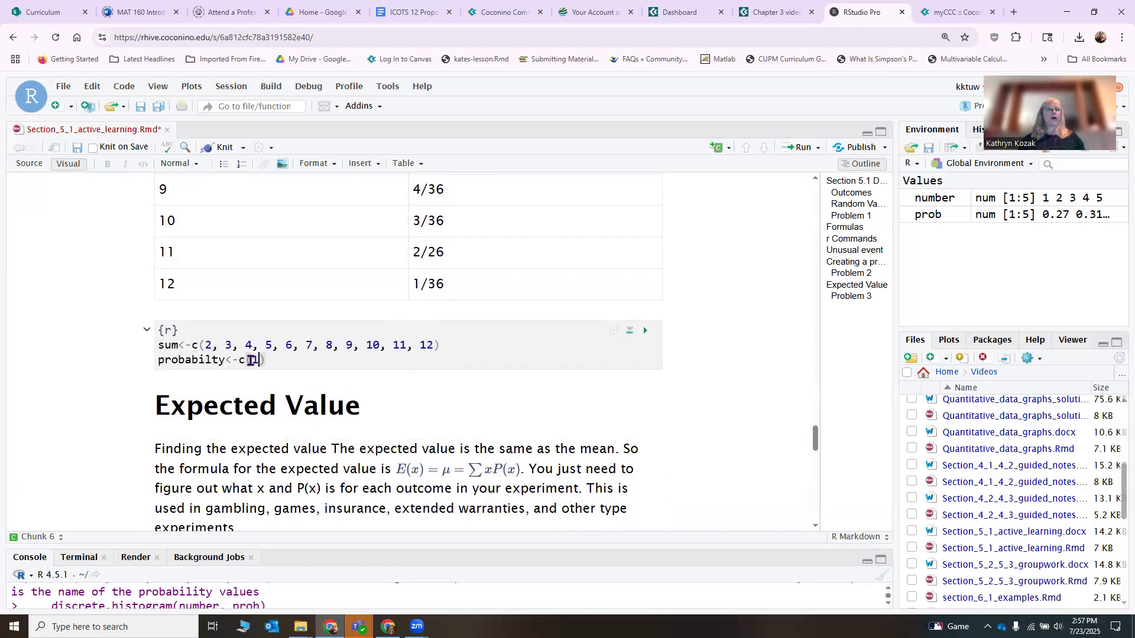
{"action": "type", "text": "/36,"}
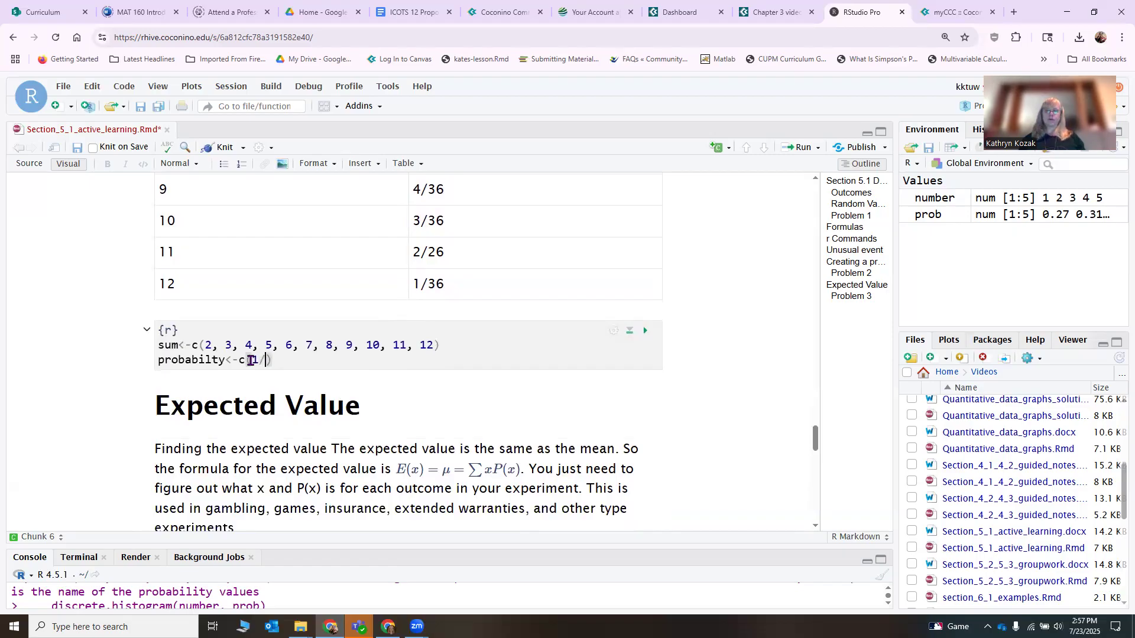
{"action": "type", "text": " 2/36,"}
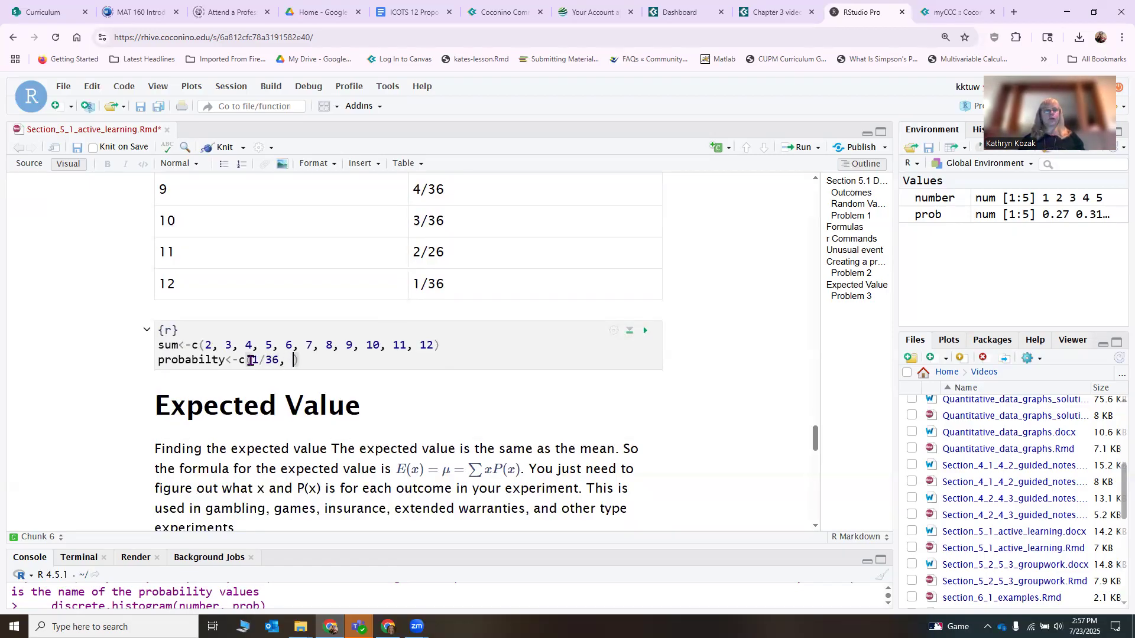
{"action": "type", "text": " 3/2"}
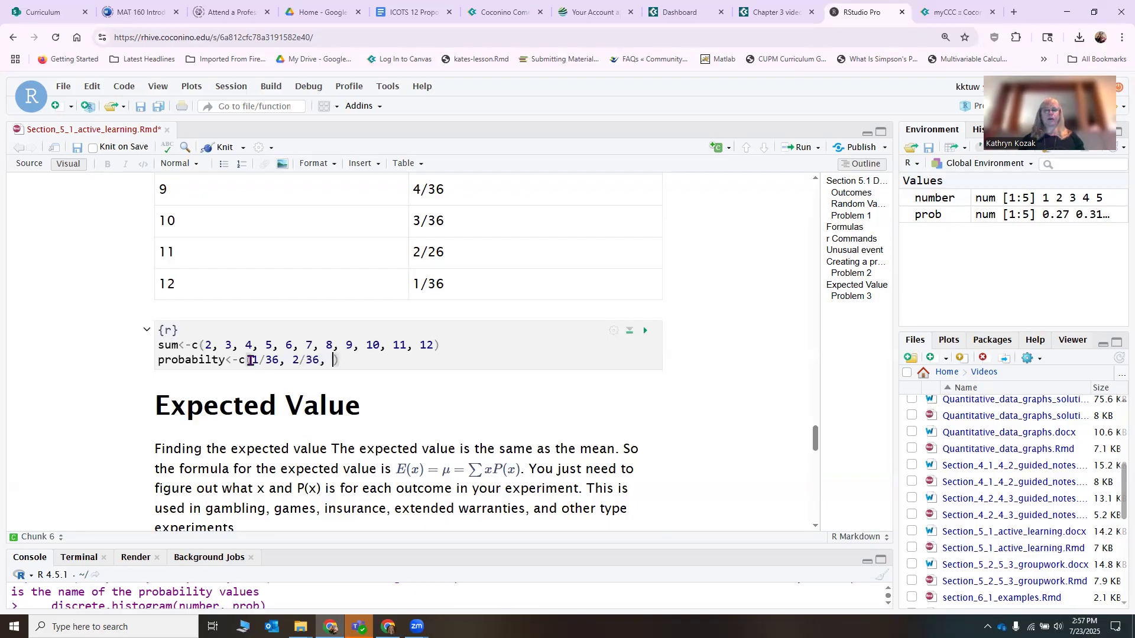
{"action": "key", "text": "BackSpace"}
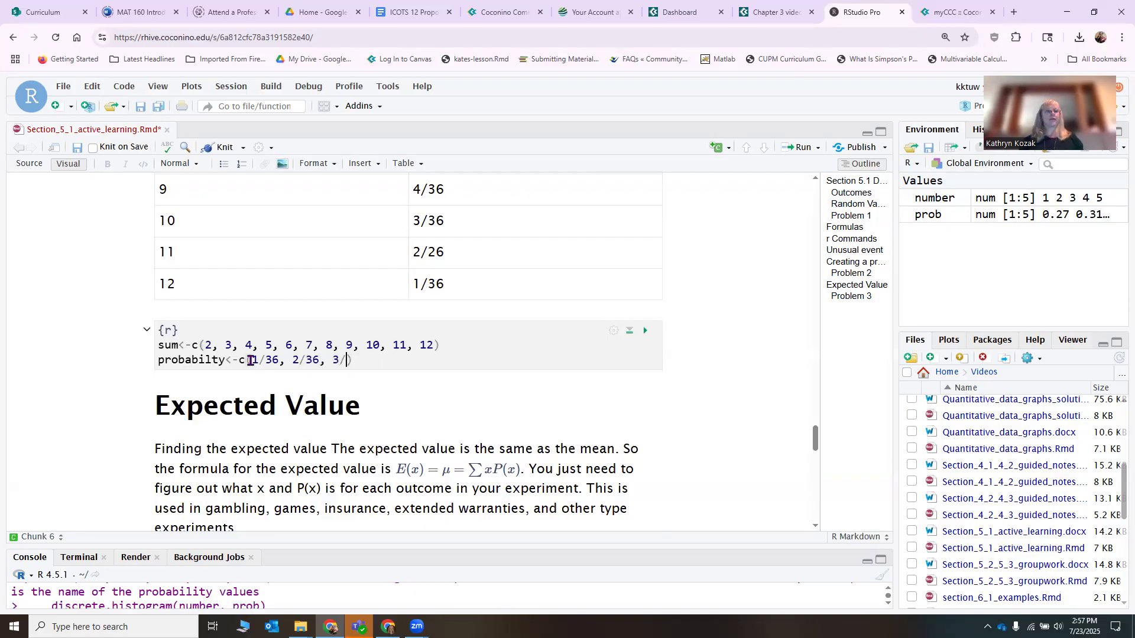
{"action": "type", "text": "36, "}
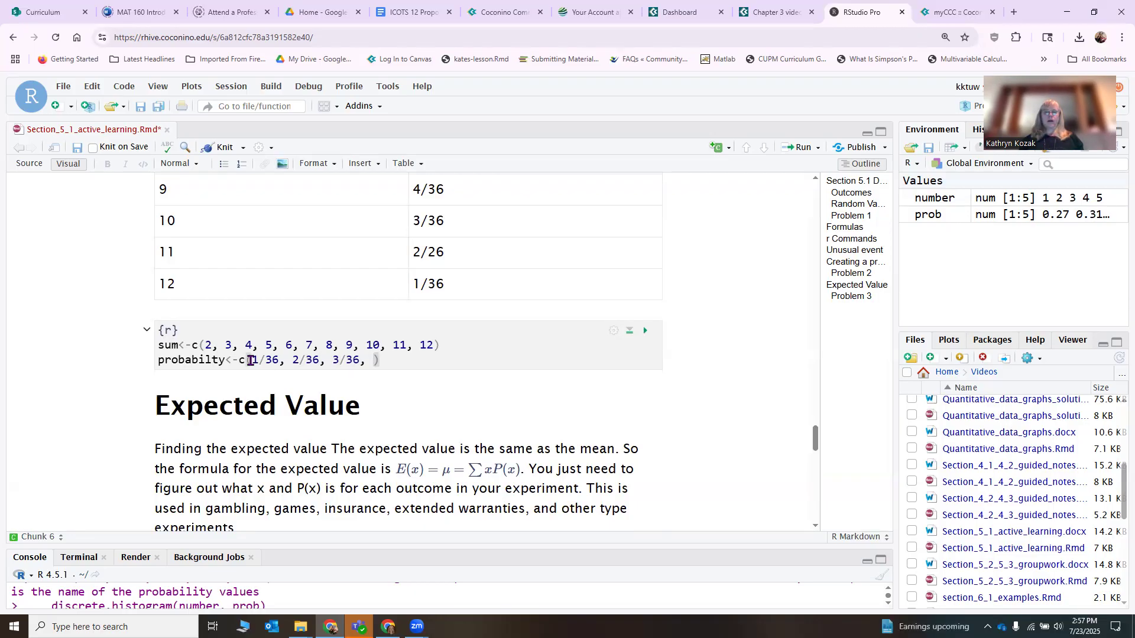
{"action": "type", "text": "4/36, "}
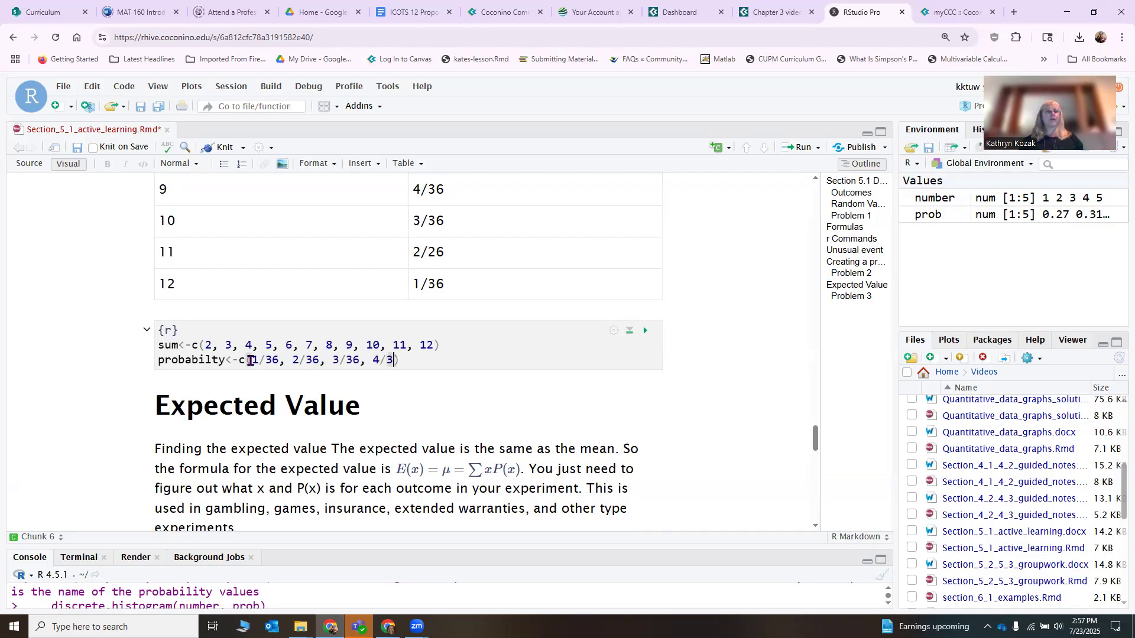
{"action": "type", "text": "5/,"}
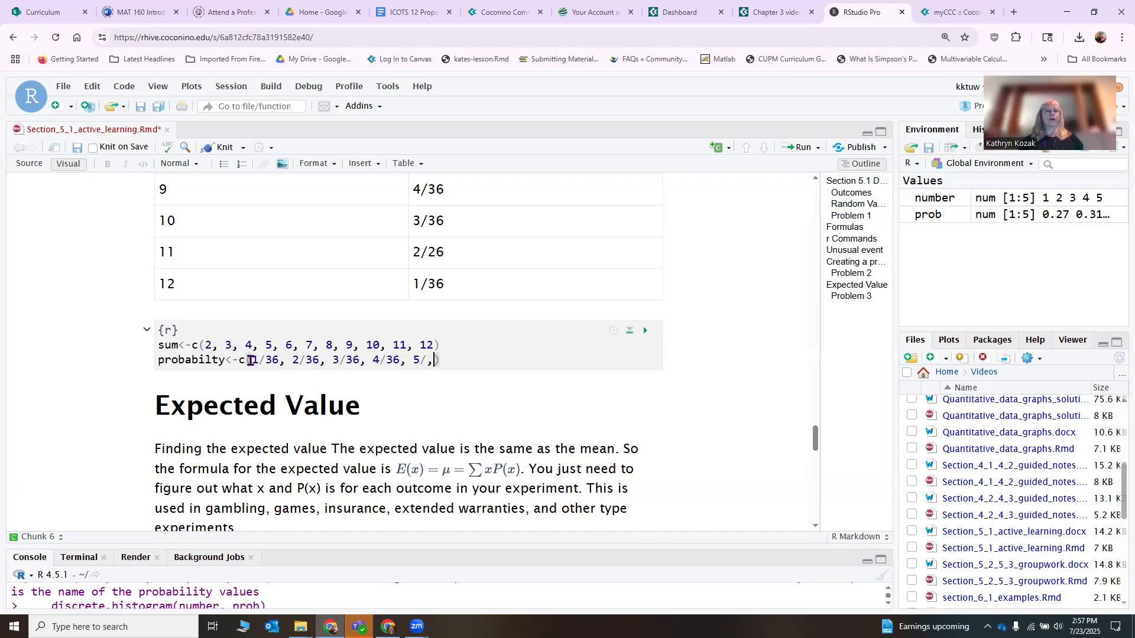
{"action": "key", "text": "BackSpace"}
{"action": "type", "text": "36, 6/36, 5,"}
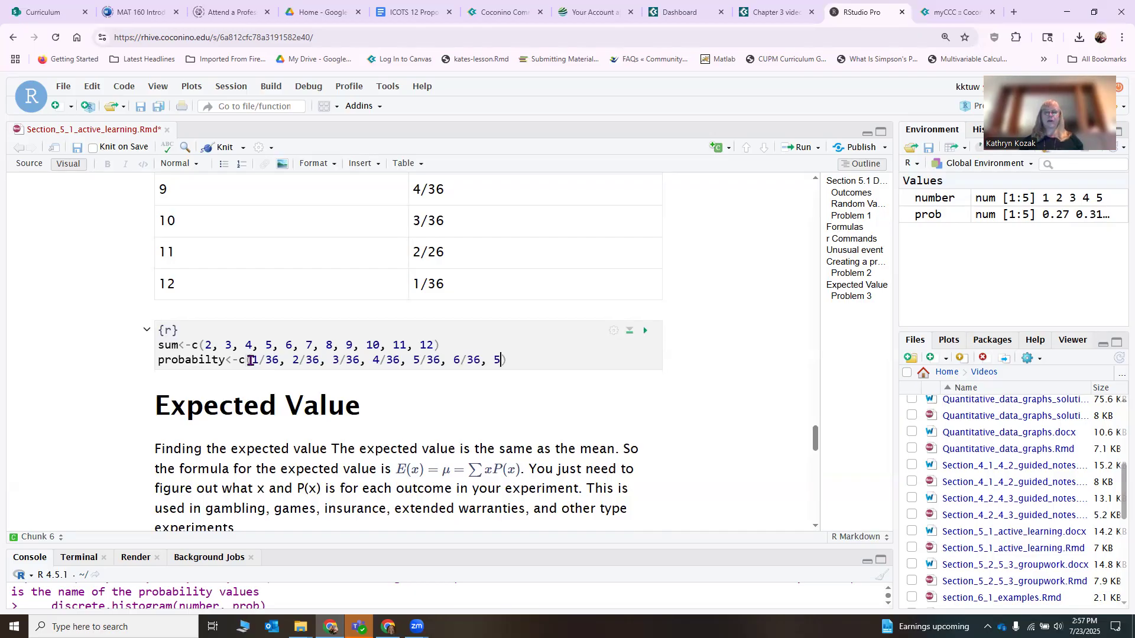
Step: Complete the probability vector with 5/36, 4/36, 3/36, 2/36 and 1/36 for sums 8 through 12
{"action": "key", "text": "BackSpace"}
{"action": "type", "text": "/36, "}
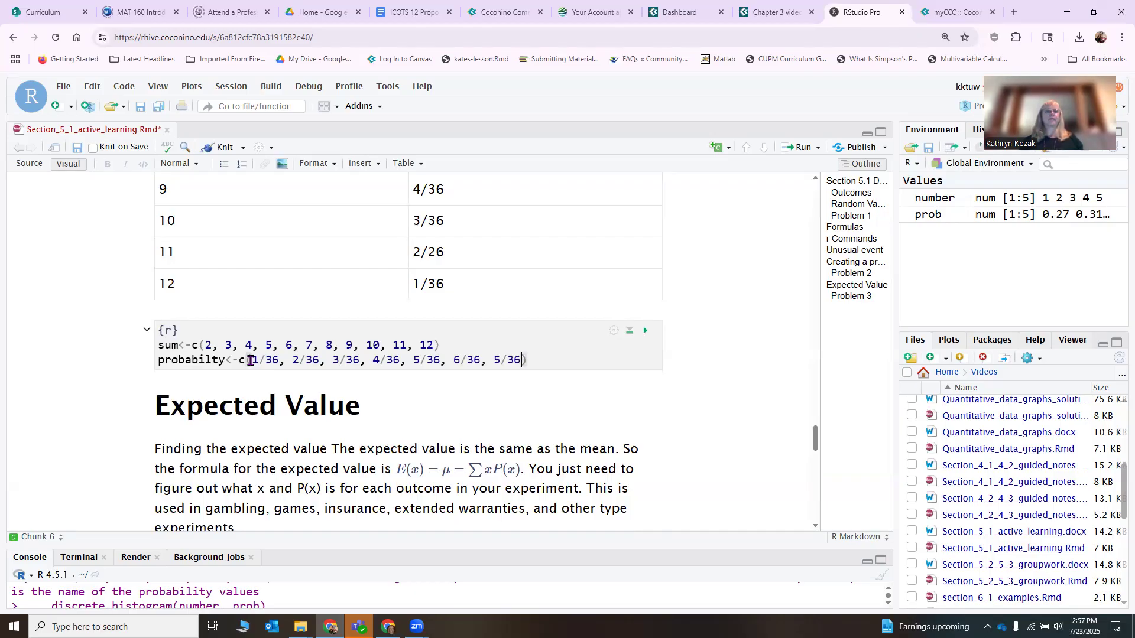
{"action": "type", "text": "4/36, "}
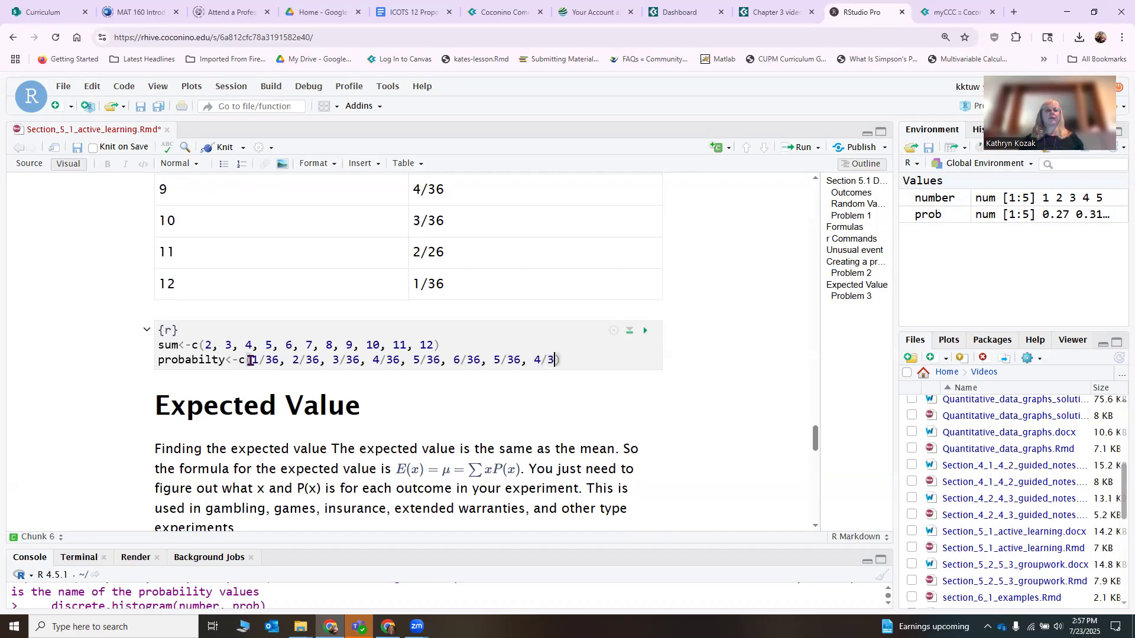
{"action": "type", "text": "3/36, 2/"}
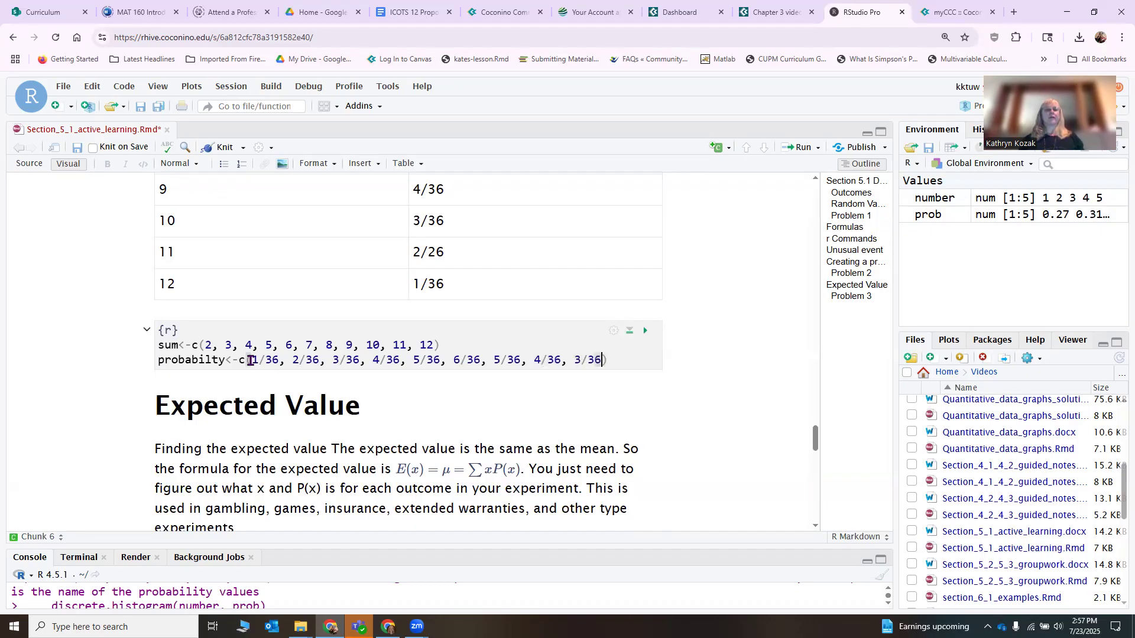
{"action": "type", "text": "36, 4"}
{"action": "key", "text": "BackSpace"}
{"action": "type", "text": "1/36"}
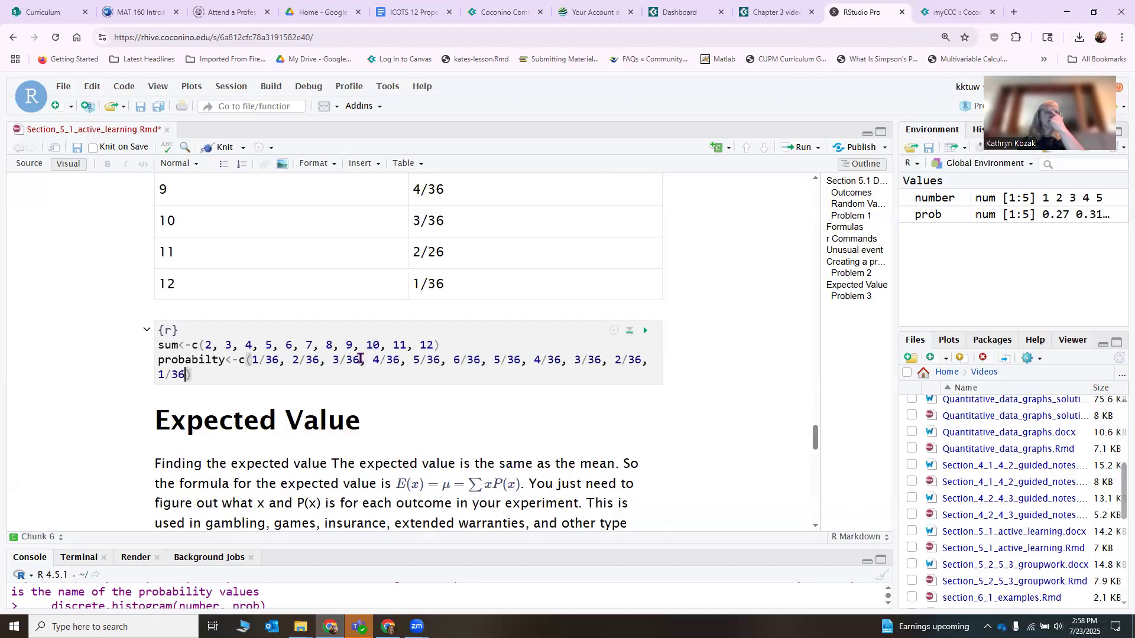
Step: Add a discrete.histogram call on a new line with sum and probabilty as its arguments
{"action": "left_click", "coordinate": [249, 376]}
{"action": "key", "text": "Return"}
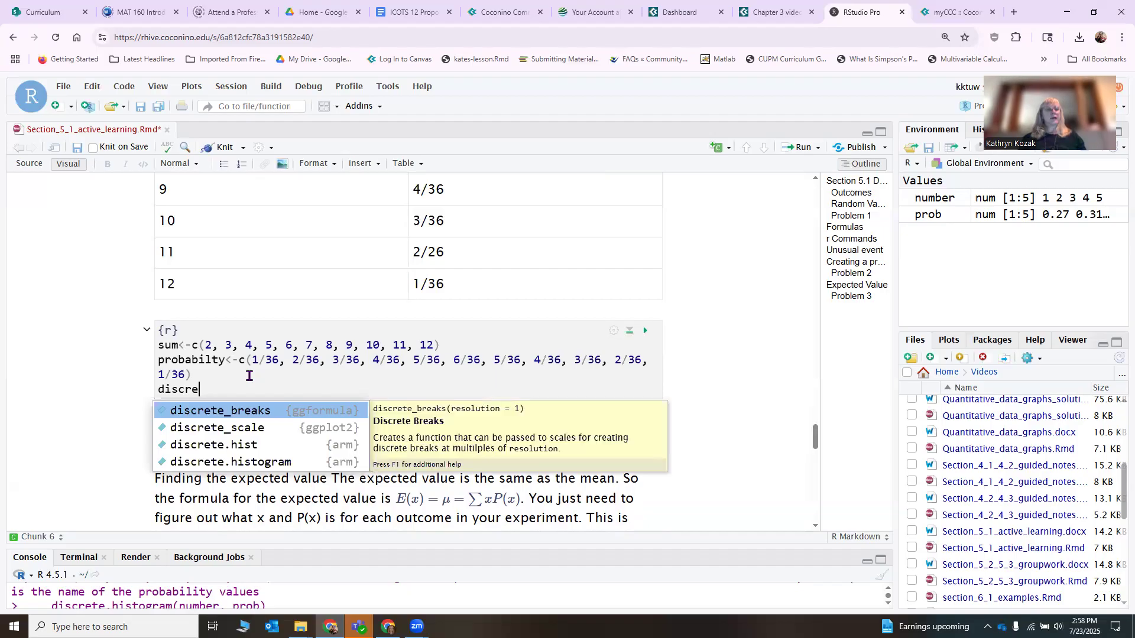
{"action": "type", "text": "discre"}
{"action": "key", "text": "Down"}
{"action": "key", "text": "Down"}
{"action": "key", "text": "Down"}
{"action": "key", "text": "Return"}
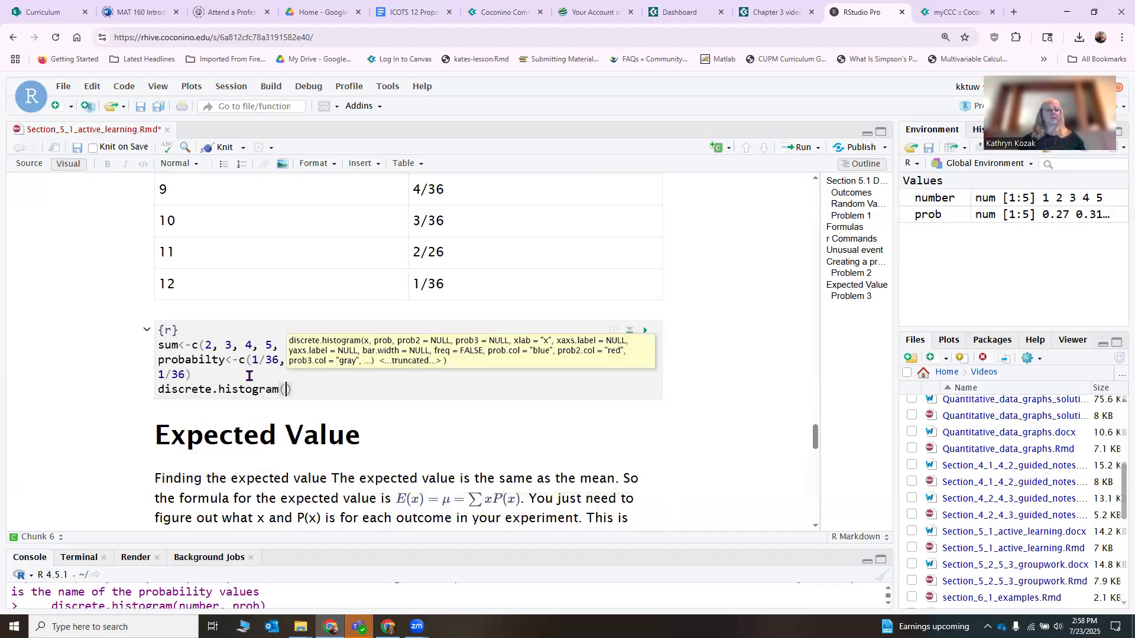
{"action": "type", "text": "sum, probab"}
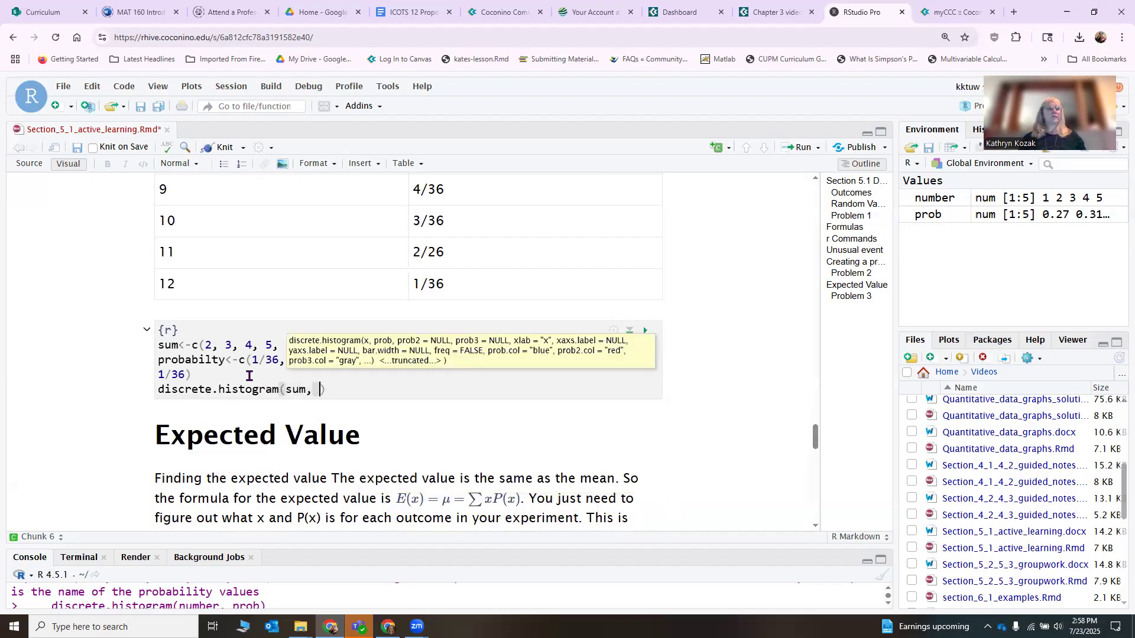
{"action": "type", "text": "ilty, "}
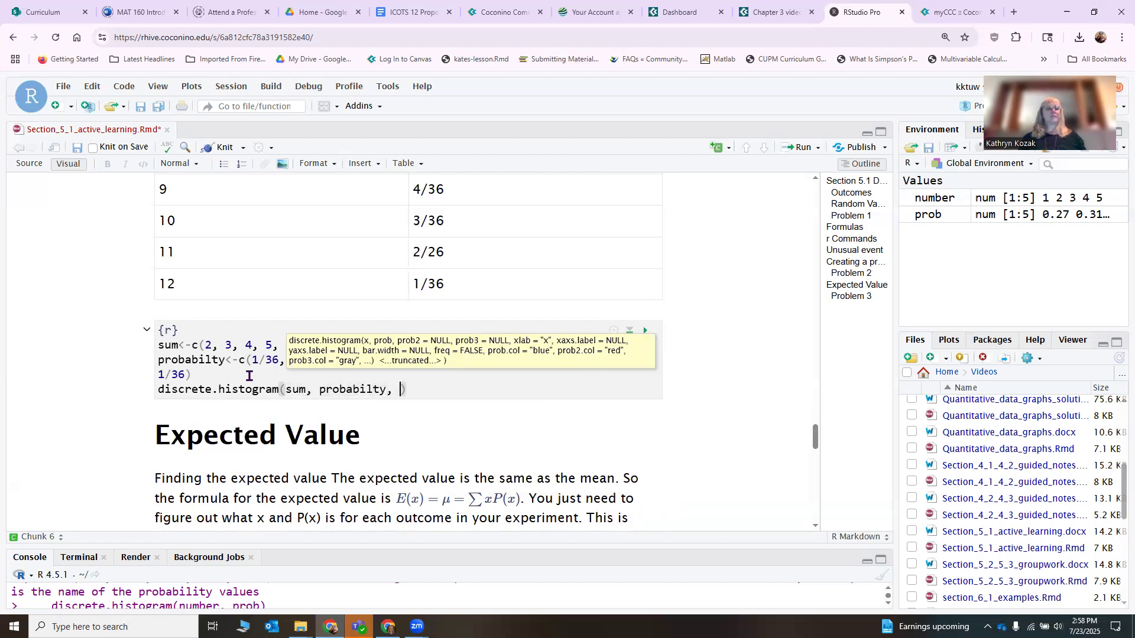
Step: Give the histogram call the arguments bar.width = 1 and main="Sum of Dice"
{"action": "type", "text": "bar.w"}
{"action": "key", "text": "Return"}
{"action": "type", "text": "1, "}
{"action": "type", "text": "main"}
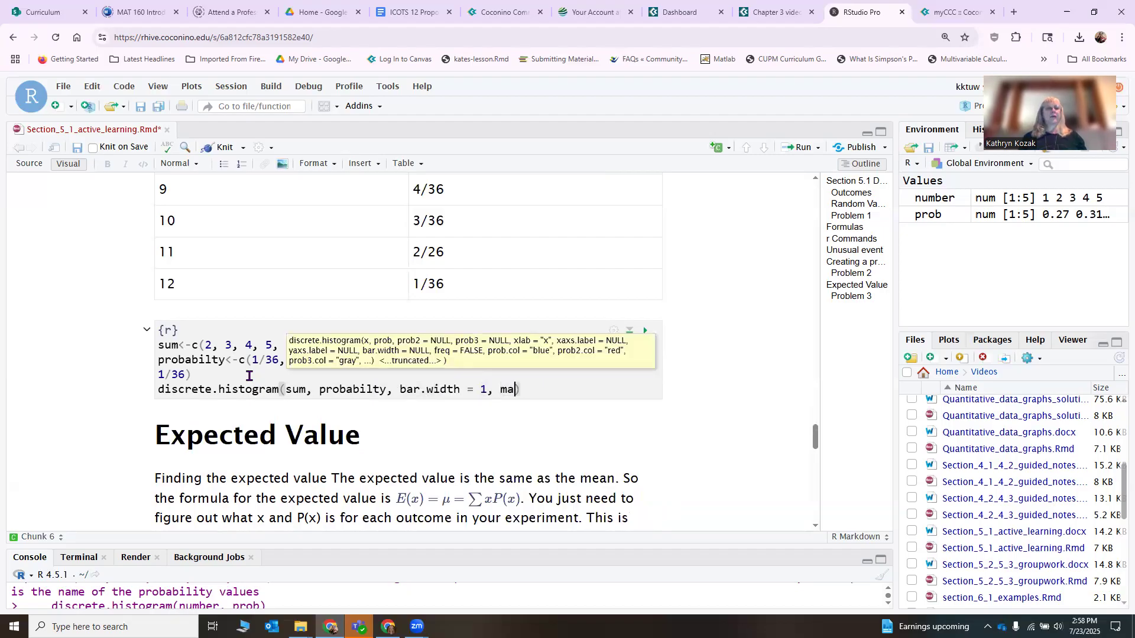
{"action": "type", "text": "=\"Sum of"}
{"action": "key", "text": "BackSpace"}
{"action": "key", "text": "BackSpace"}
{"action": "type", "text": "of d"}
{"action": "key", "text": "BackSpace"}
{"action": "type", "text": "Dice"}
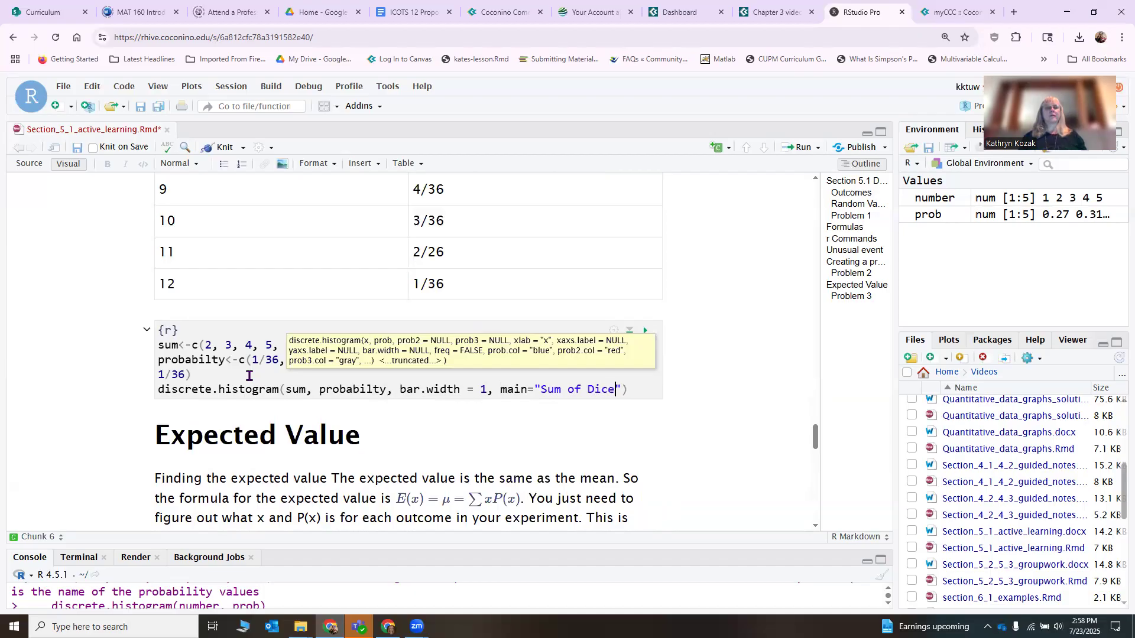
{"action": "key", "text": "Right"}
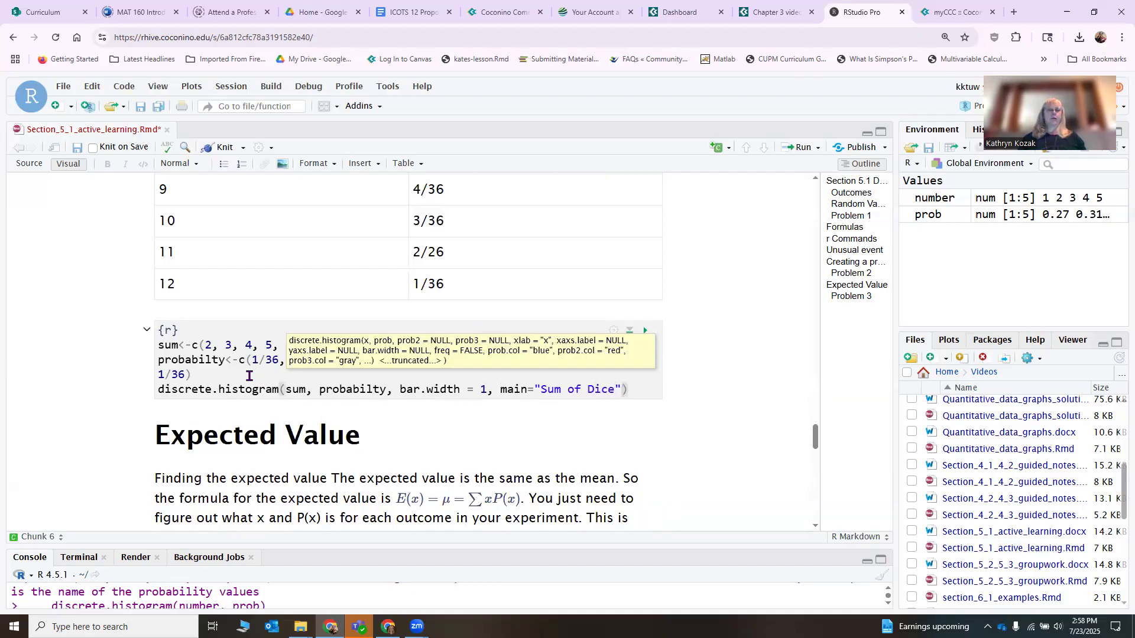
Step: Add the x-axis label argument xlab="Sum" to the histogram call
{"action": "type", "text": ", "}
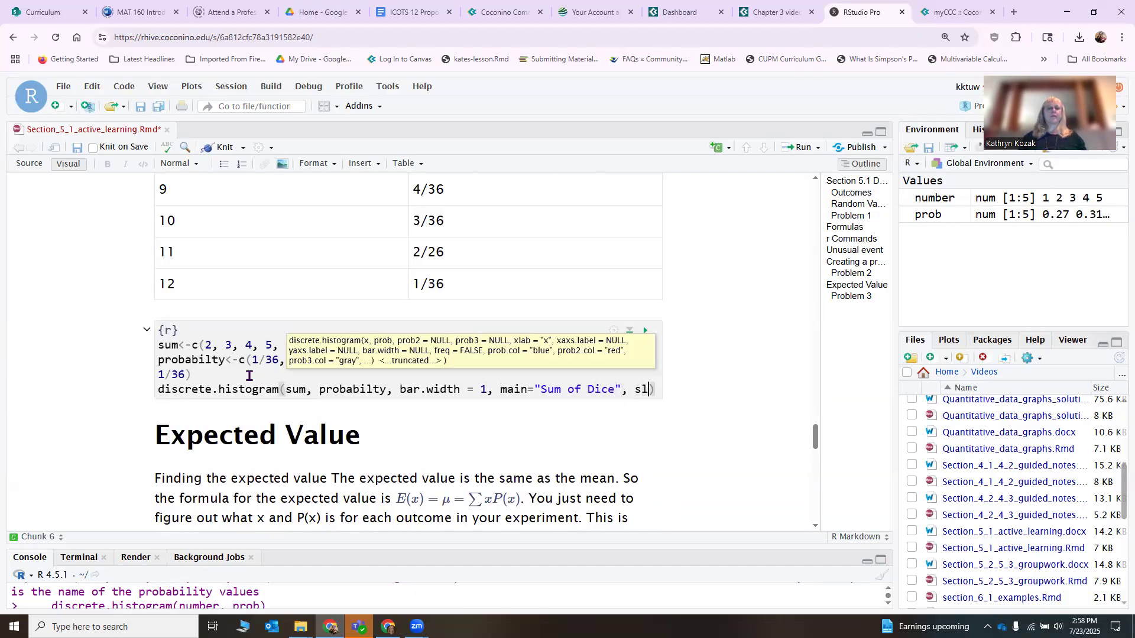
{"action": "type", "text": "xlab="}
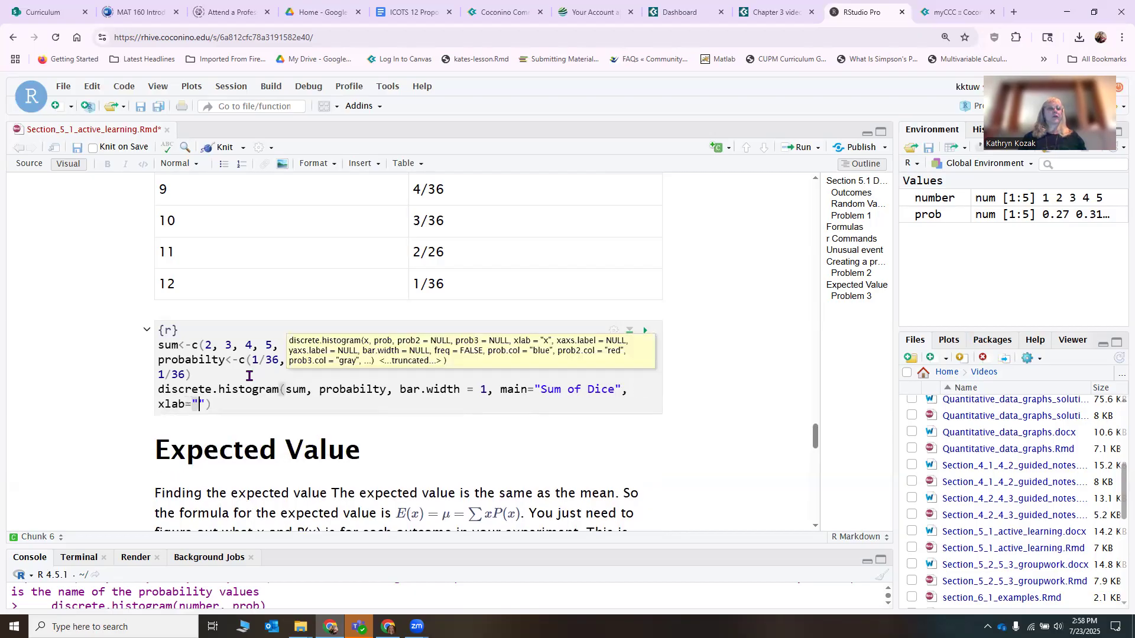
{"action": "type", "text": "\"Sum"}
{"action": "key", "text": "Right"}
{"action": "key", "text": "Right"}
Step: Add the lines "w.mean(sum, probabilty)" and "w.sd(sum, probabilty)" below the histogram call
{"action": "key", "text": "Return"}
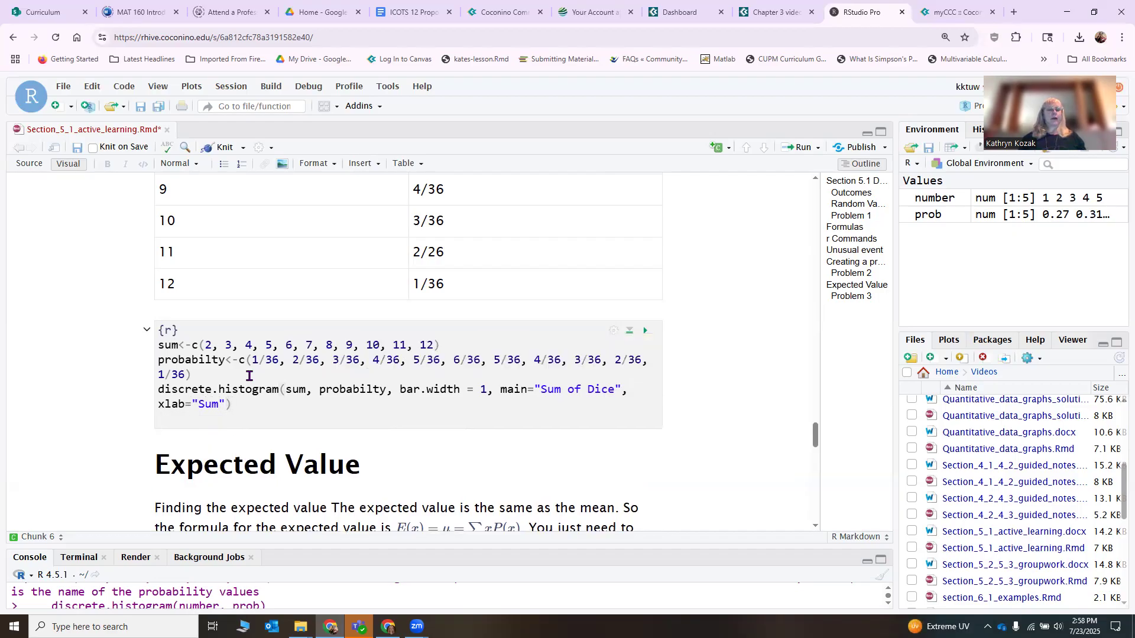
{"action": "type", "text": "w.me"}
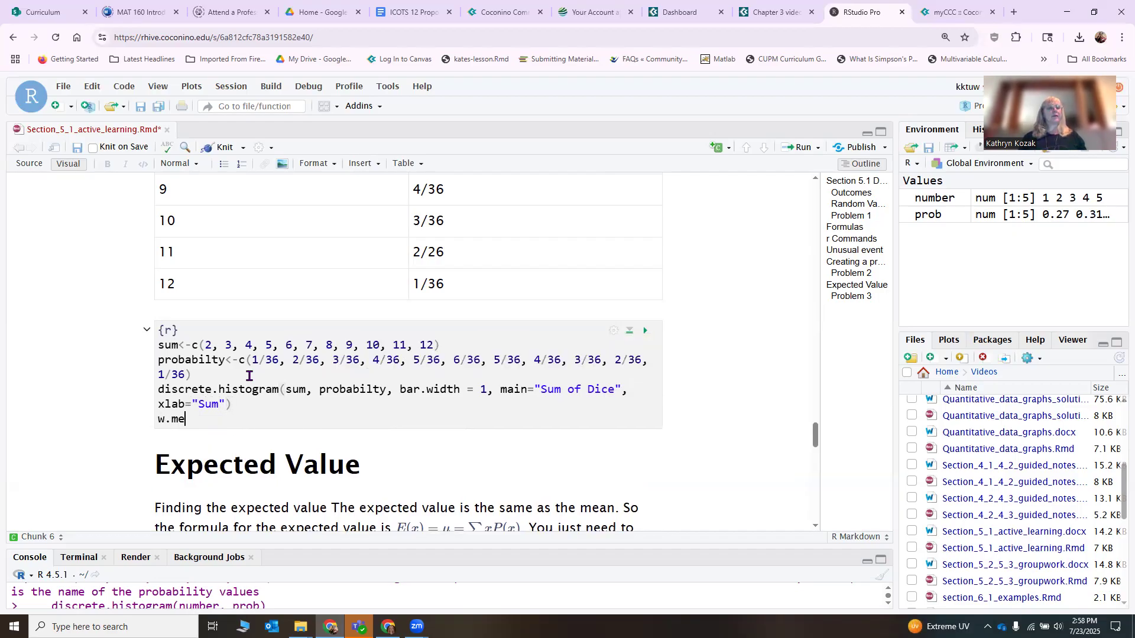
{"action": "type", "text": "an(sum, probabilty)"}
{"action": "key", "text": "Return"}
{"action": "type", "text": "w.sd(sum, prob"}
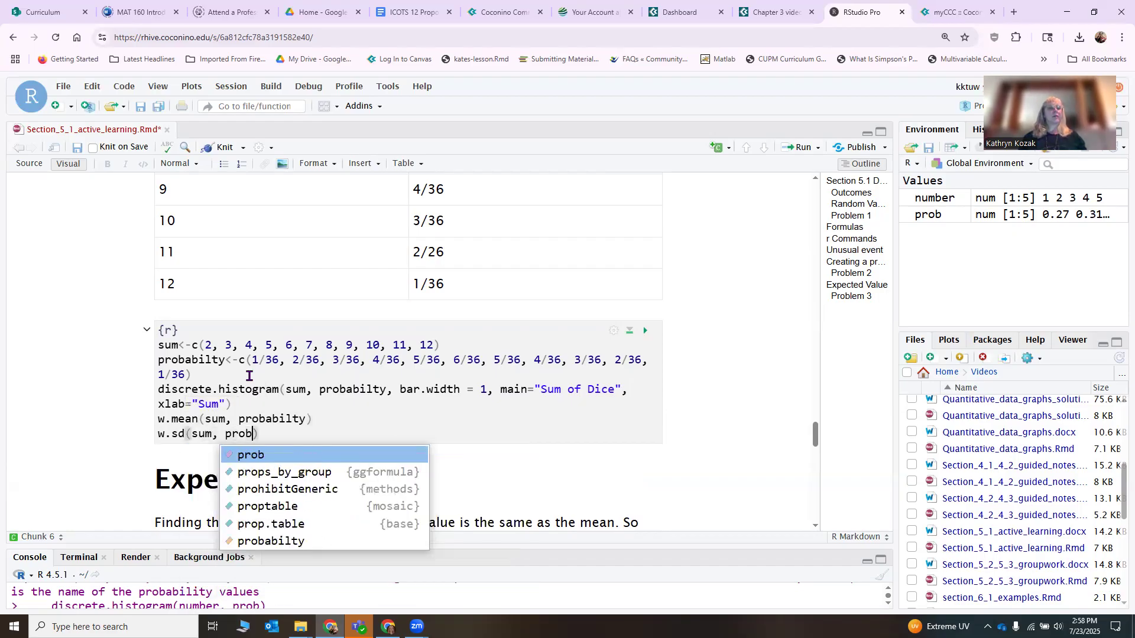
{"action": "type", "text": "a"}
{"action": "key", "text": "Tab"}
{"action": "type", "text": ")"}
Step: Add the line "w.var(sum, probabilty)" at the end of the chunk
{"action": "key", "text": "Return"}
{"action": "type", "text": "w.var(sum"}
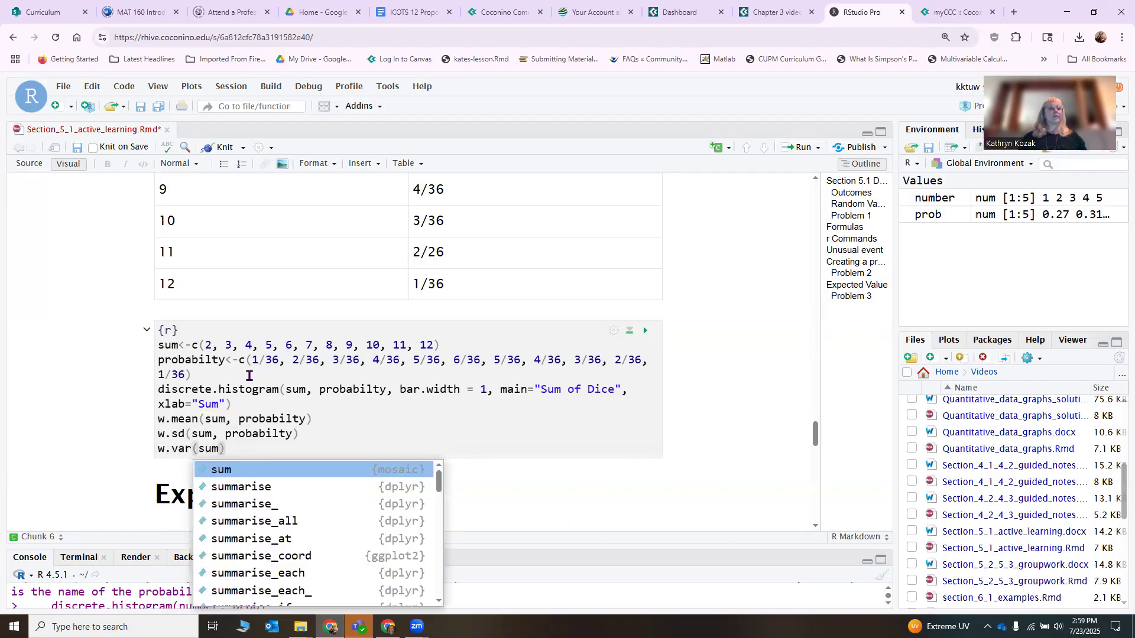
{"action": "type", "text": ", prob"}
{"action": "key", "text": "Tab"}
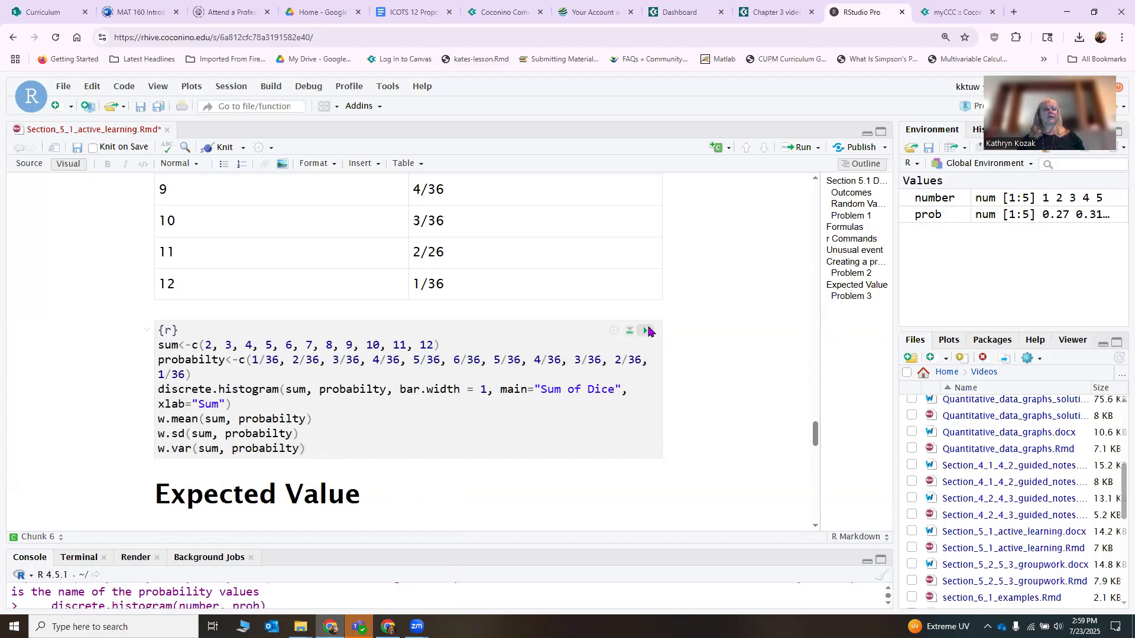
Step: Run the dice chunk and review its histogram and its mean, standard deviation and variance output
{"action": "left_click", "coordinate": [648, 331]}
{"action": "scroll", "coordinate": [399, 351], "scroll_direction": "down", "scroll_amount": 5}
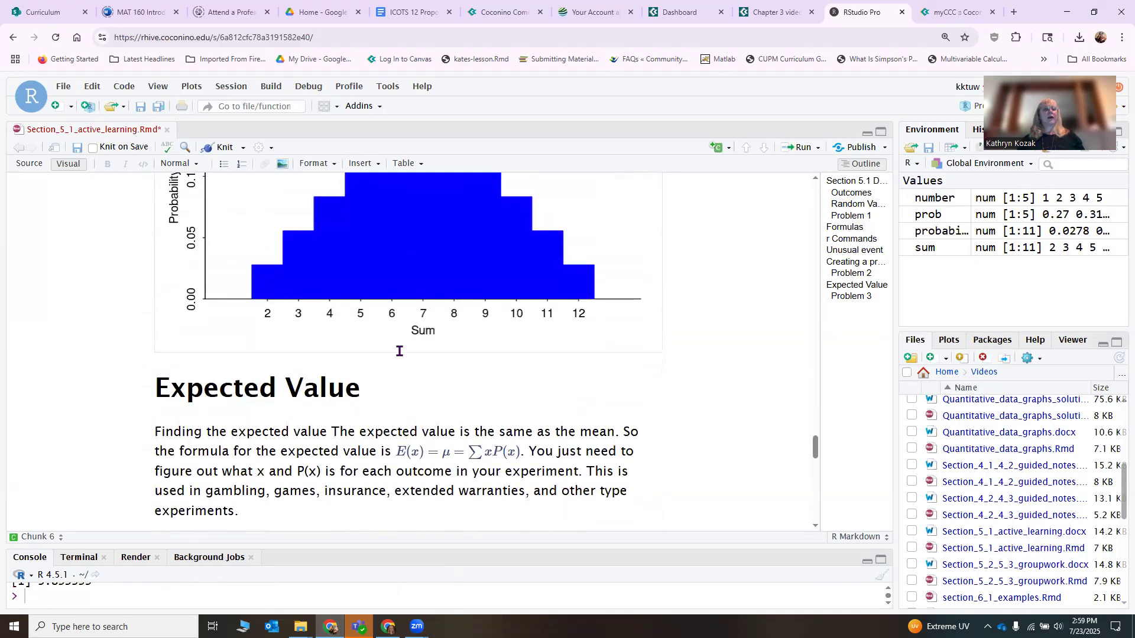
{"action": "scroll", "coordinate": [399, 351], "scroll_direction": "up", "scroll_amount": 3}
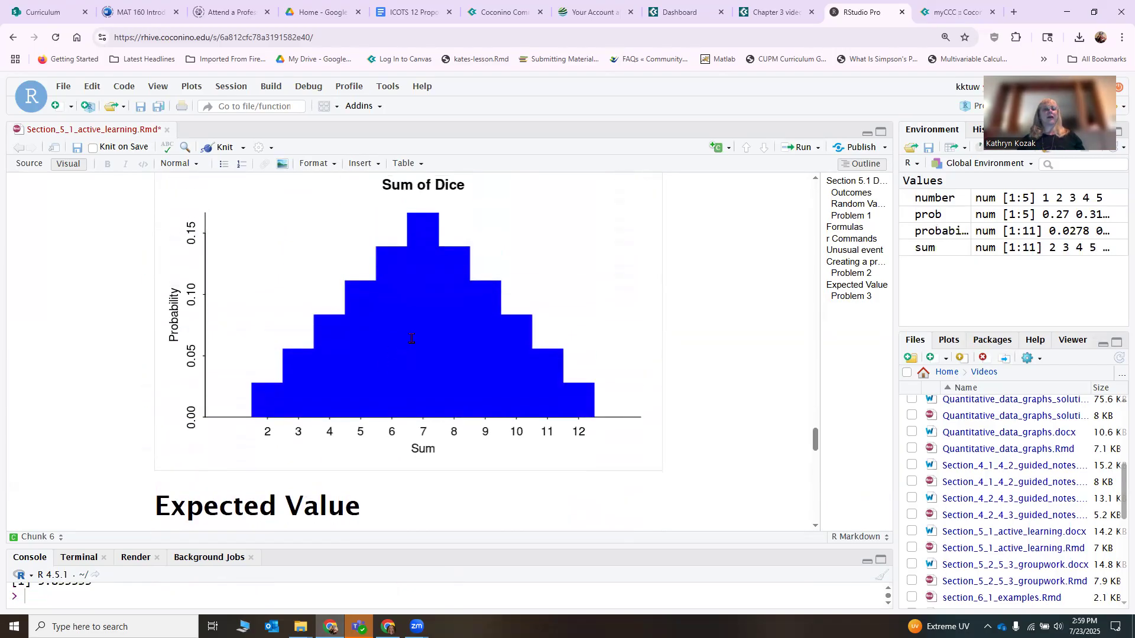
{"action": "scroll", "coordinate": [411, 338], "scroll_direction": "down", "scroll_amount": 3}
{"action": "scroll", "coordinate": [405, 343], "scroll_direction": "up", "scroll_amount": 10}
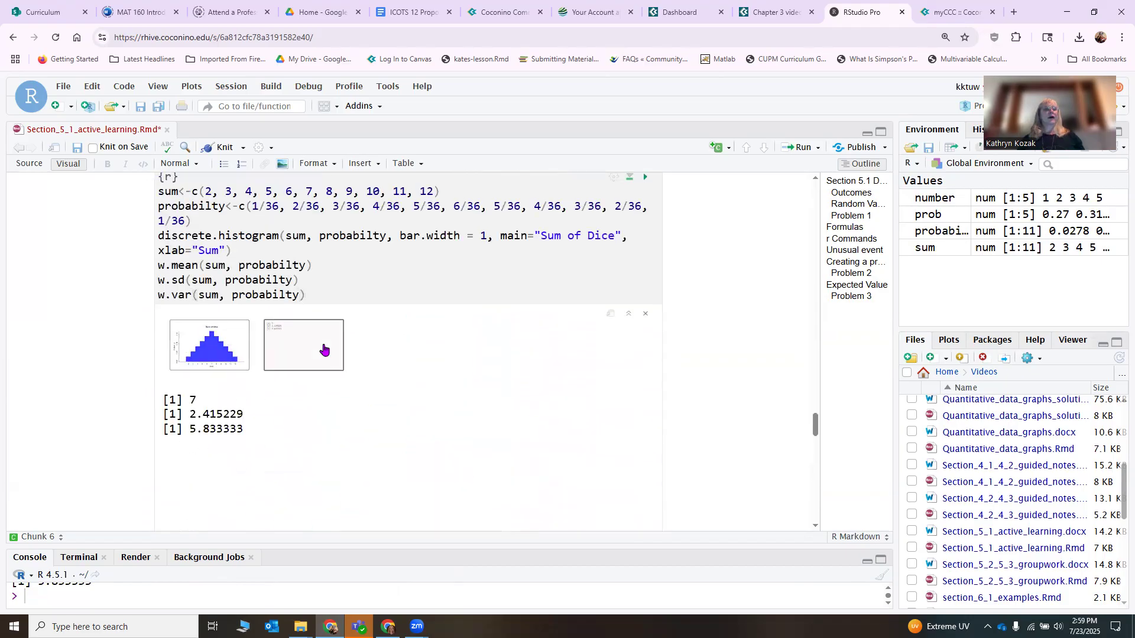
Step: In Problem 3's Yo bet table, fill the Lose row with gain/lose -8 and probability 1-2/36
{"action": "scroll", "coordinate": [307, 352], "scroll_direction": "down", "scroll_amount": 1}
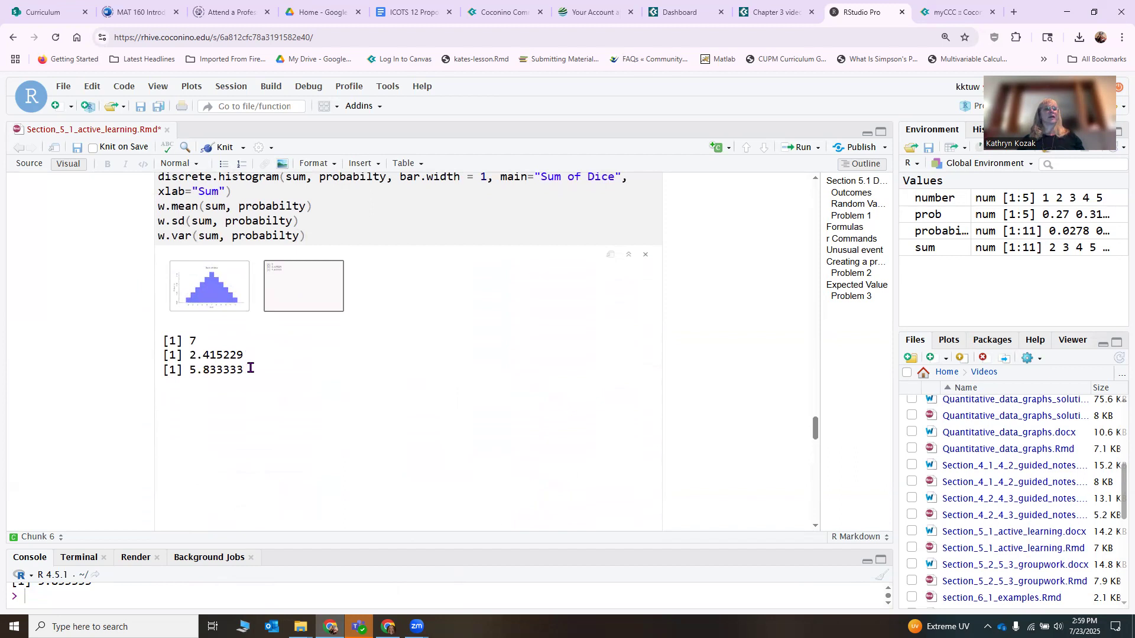
{"action": "scroll", "coordinate": [251, 366], "scroll_direction": "down", "scroll_amount": 10}
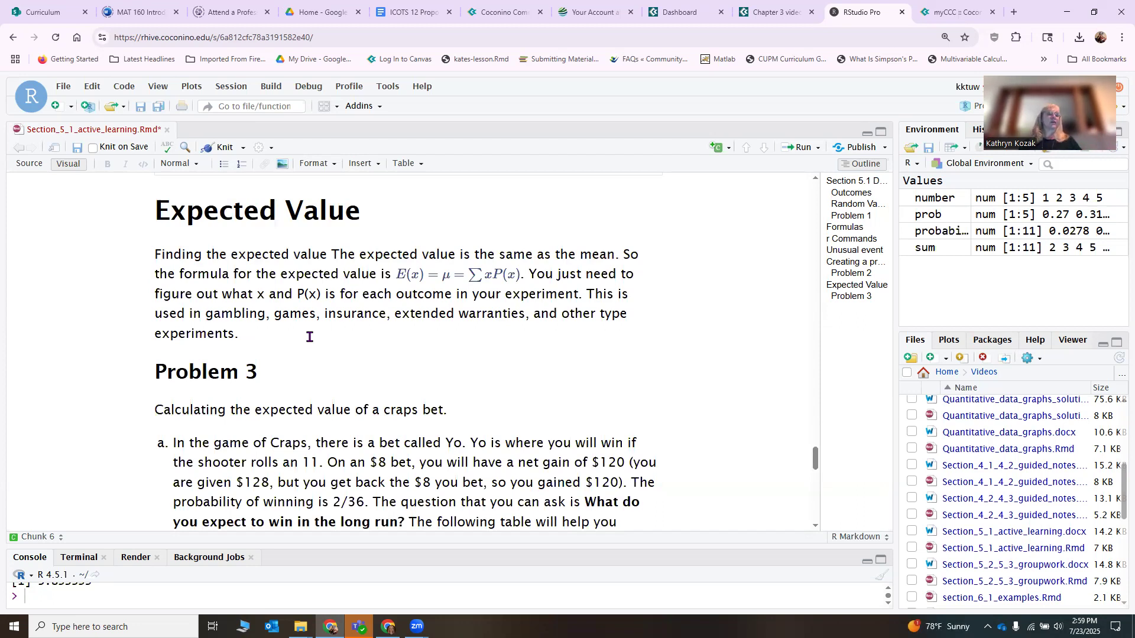
{"action": "scroll", "coordinate": [309, 334], "scroll_direction": "down", "scroll_amount": 2}
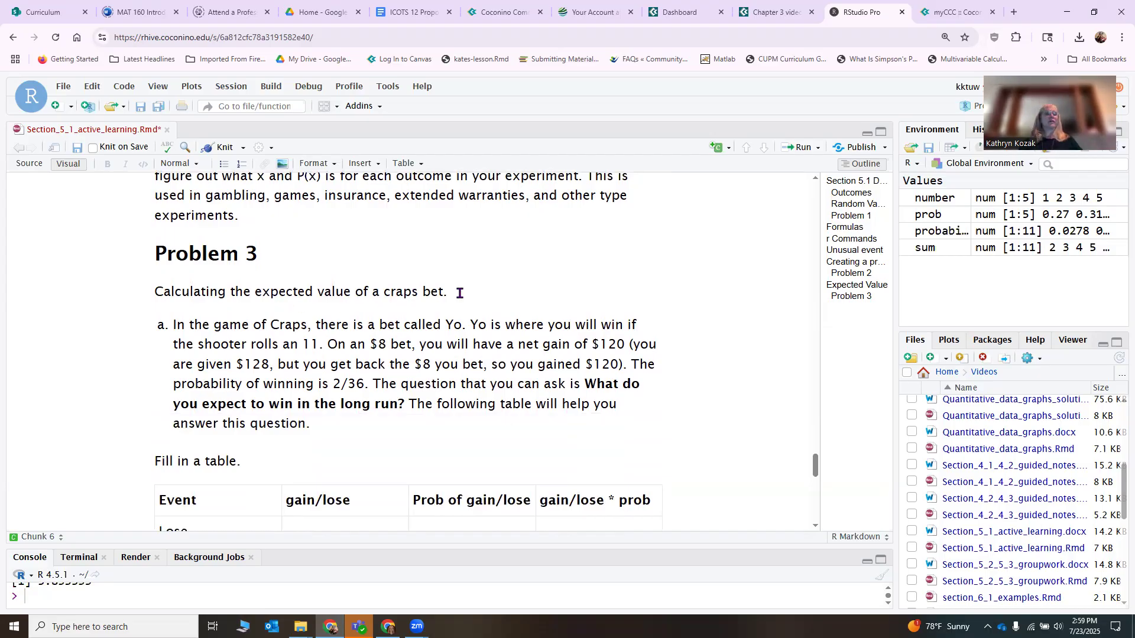
{"action": "scroll", "coordinate": [414, 295], "scroll_direction": "down", "scroll_amount": 2}
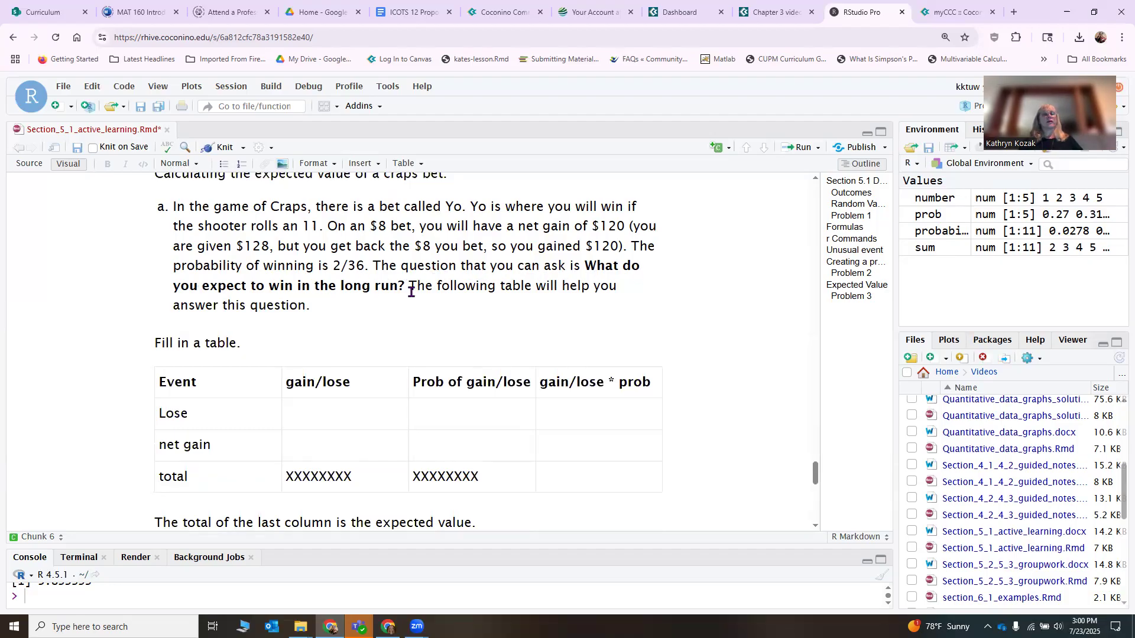
{"action": "scroll", "coordinate": [347, 299], "scroll_direction": "down", "scroll_amount": 1}
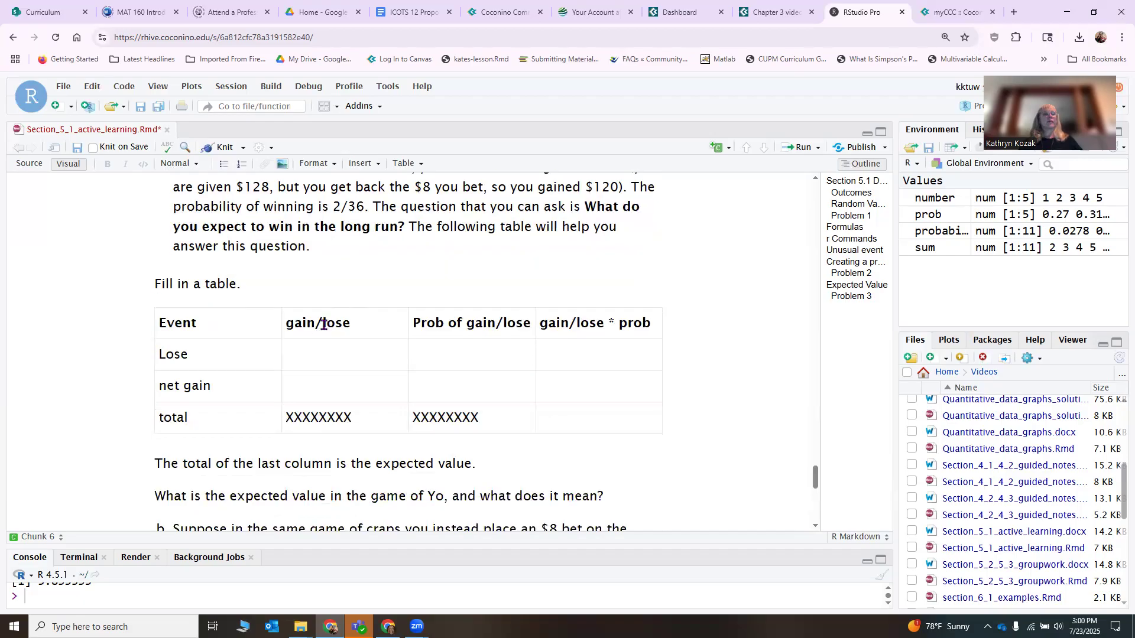
{"action": "left_click", "coordinate": [325, 353]}
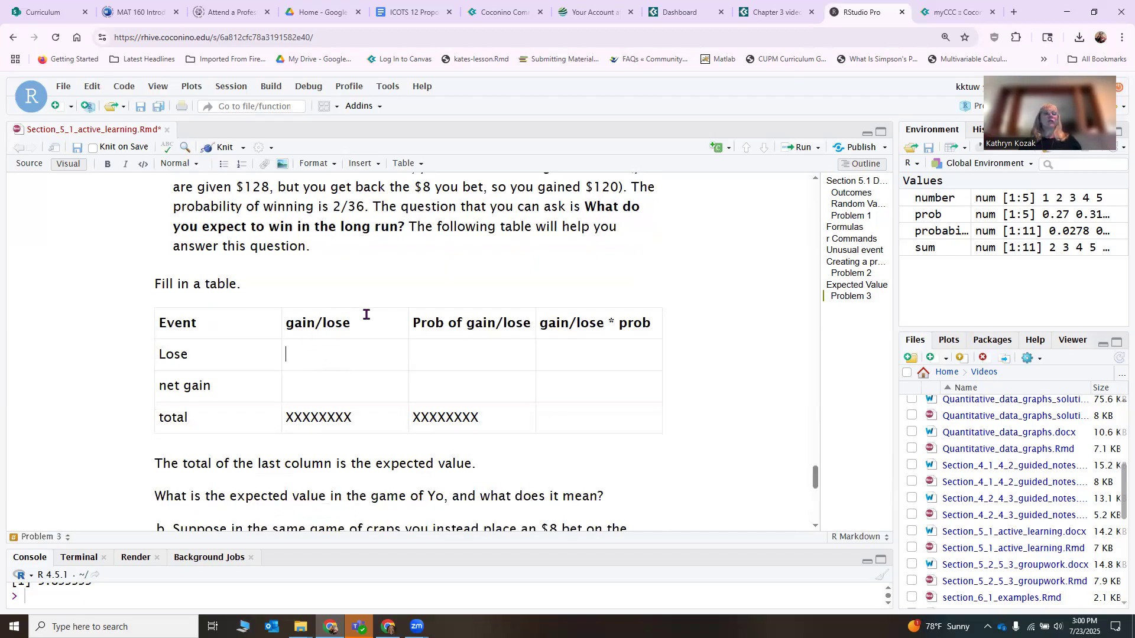
{"action": "scroll", "coordinate": [367, 316], "scroll_direction": "up", "scroll_amount": 1}
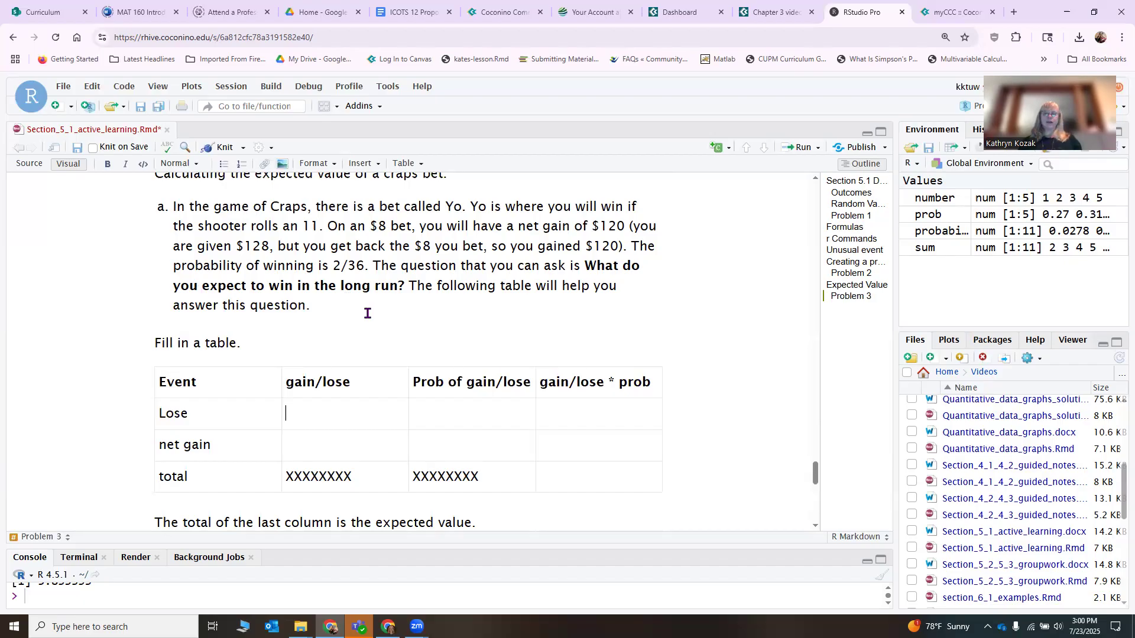
{"action": "type", "text": "-8"}
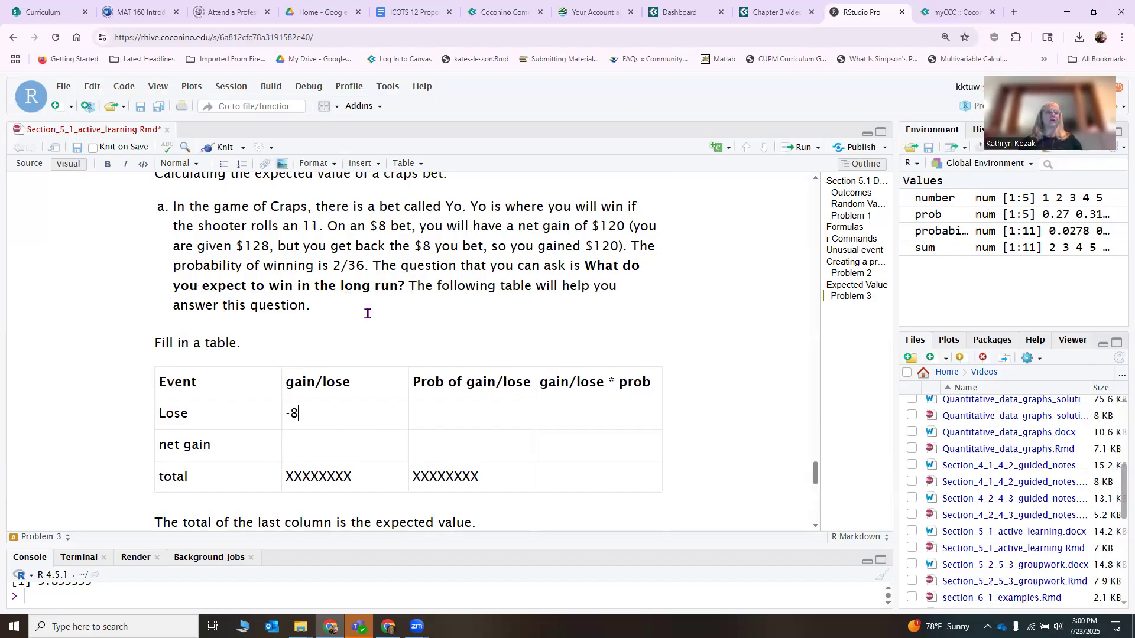
{"action": "left_click", "coordinate": [435, 406]}
{"action": "type", "text": "1-2/36"}
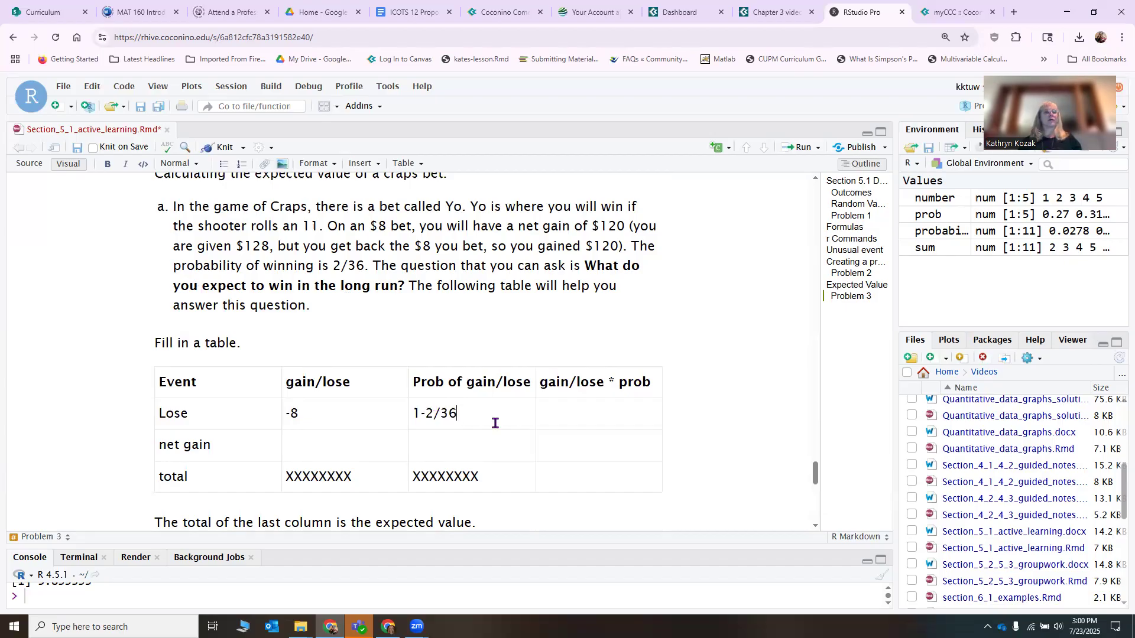
Step: Fill the net gain row of the Yo bet table with gain/lose 120 and probability 2/36
{"action": "left_click", "coordinate": [321, 442]}
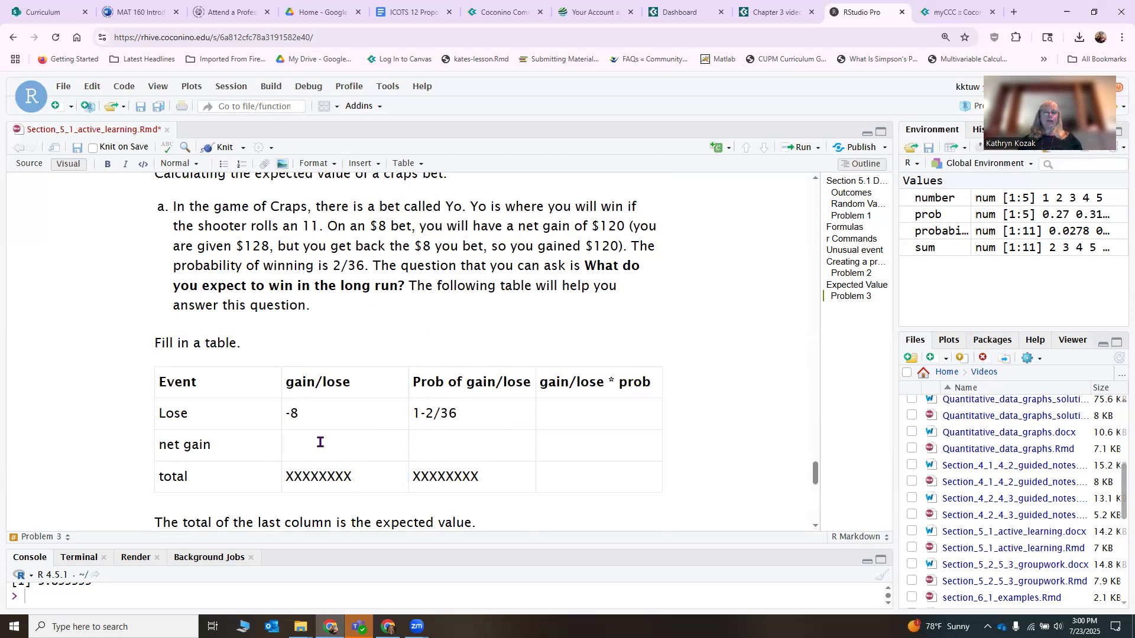
{"action": "type", "text": "120"}
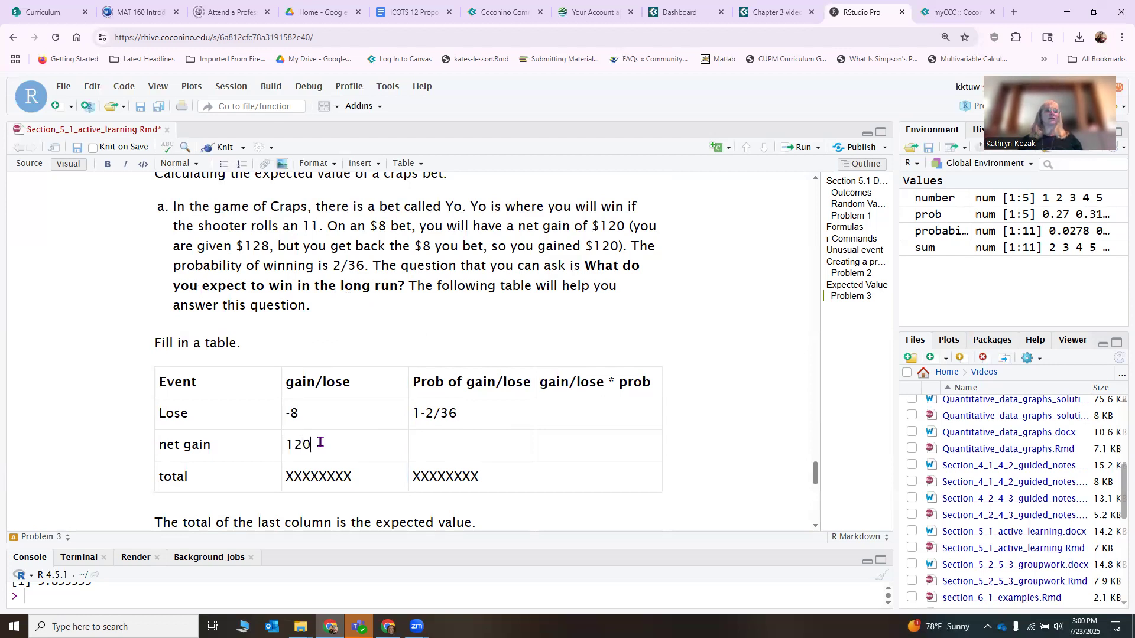
{"action": "left_click", "coordinate": [446, 441]}
{"action": "type", "text": "2/36"}
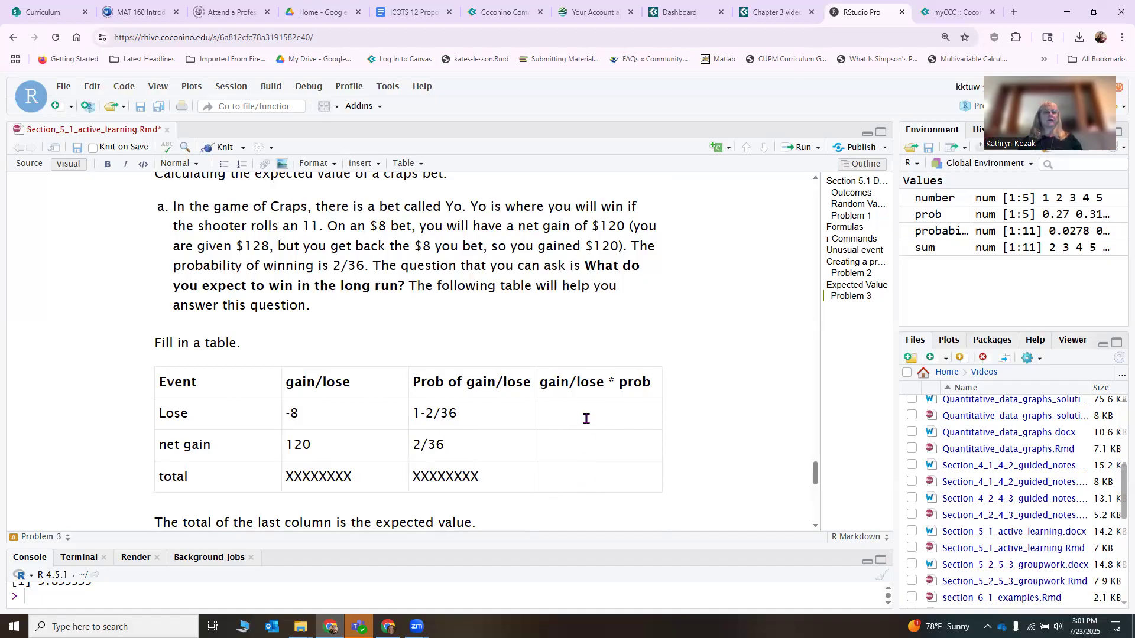
Step: Extend the Lose probability in the Yo bet table to read 1-2/36=34/36
{"action": "scroll", "coordinate": [568, 416], "scroll_direction": "down", "scroll_amount": 2}
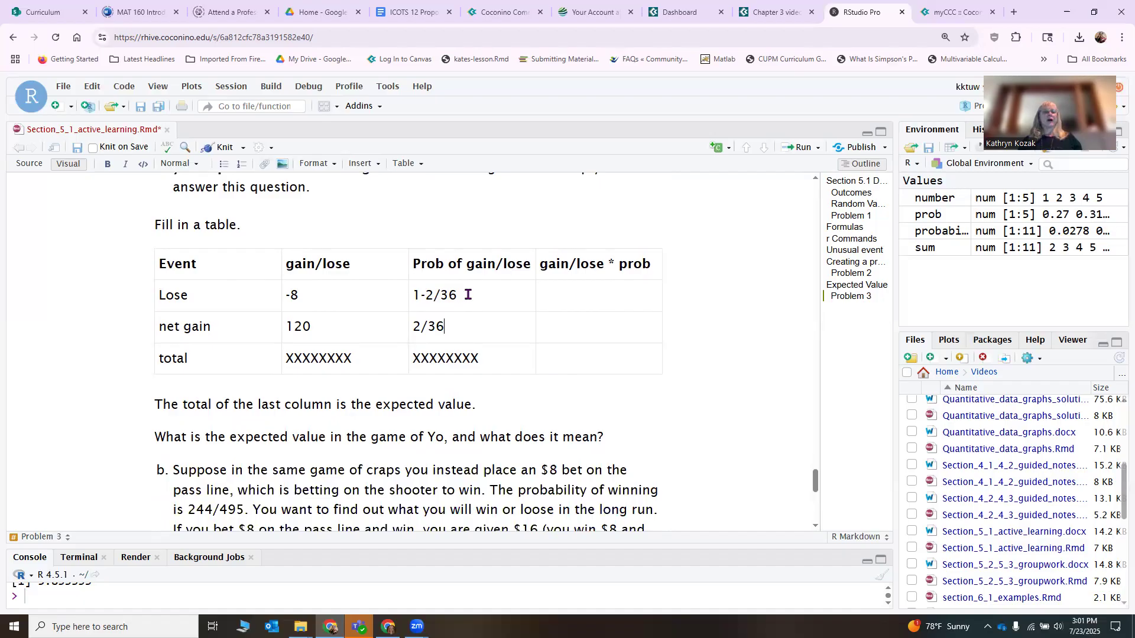
{"action": "type", "text": "="}
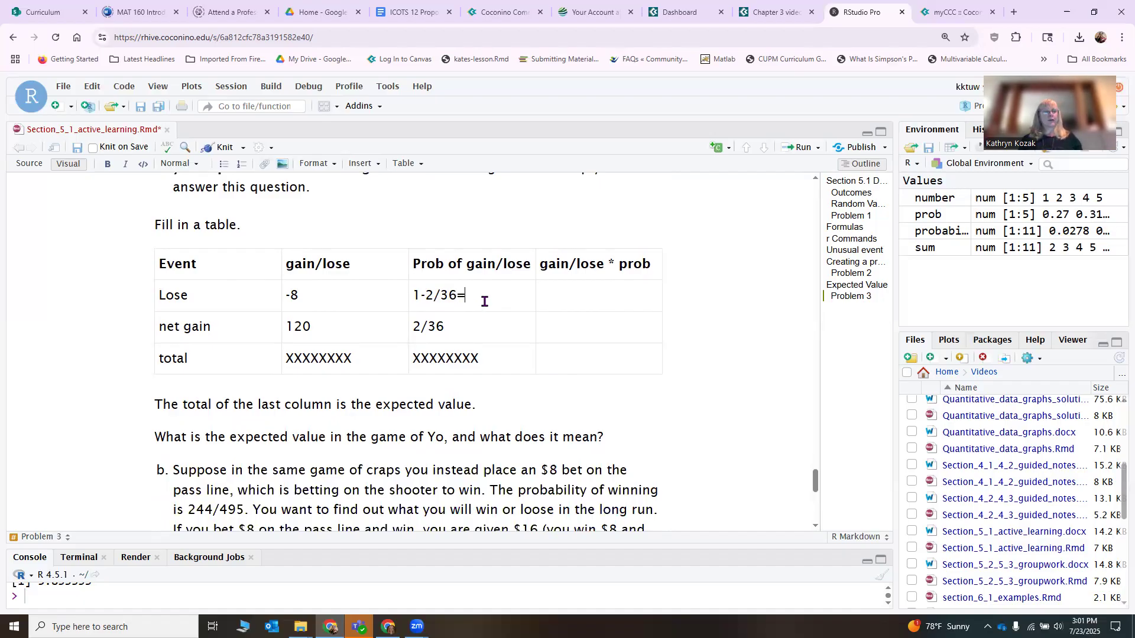
{"action": "type", "text": "34/36"}
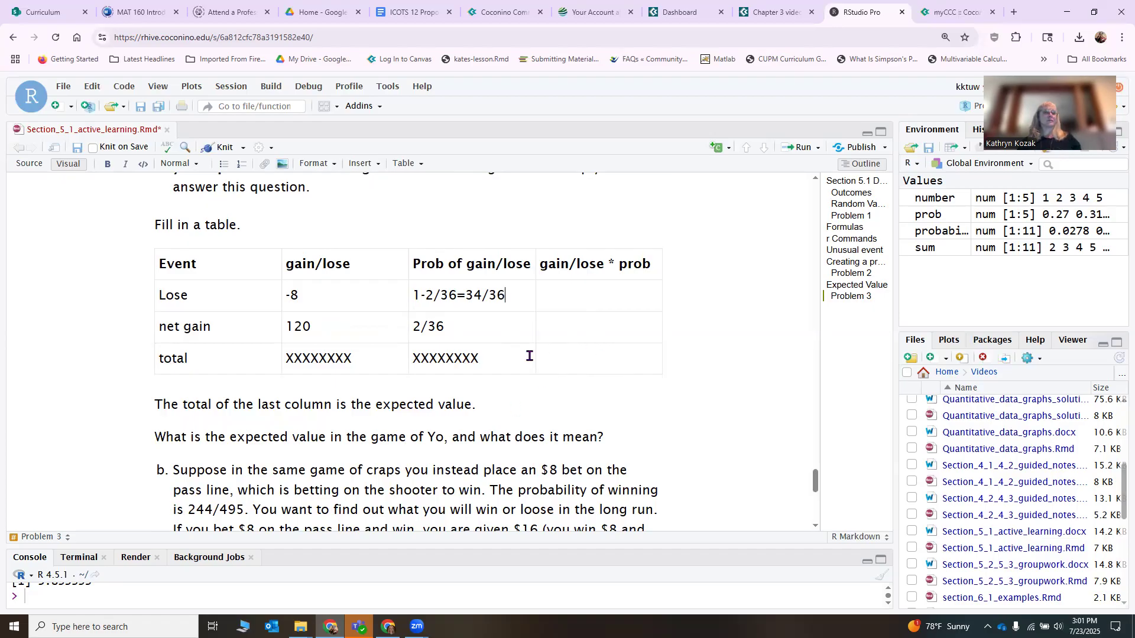
Step: Insert an R code chunk below part a's sentence "The total of the last column is the expected value."
{"action": "scroll", "coordinate": [520, 399], "scroll_direction": "down", "scroll_amount": 3}
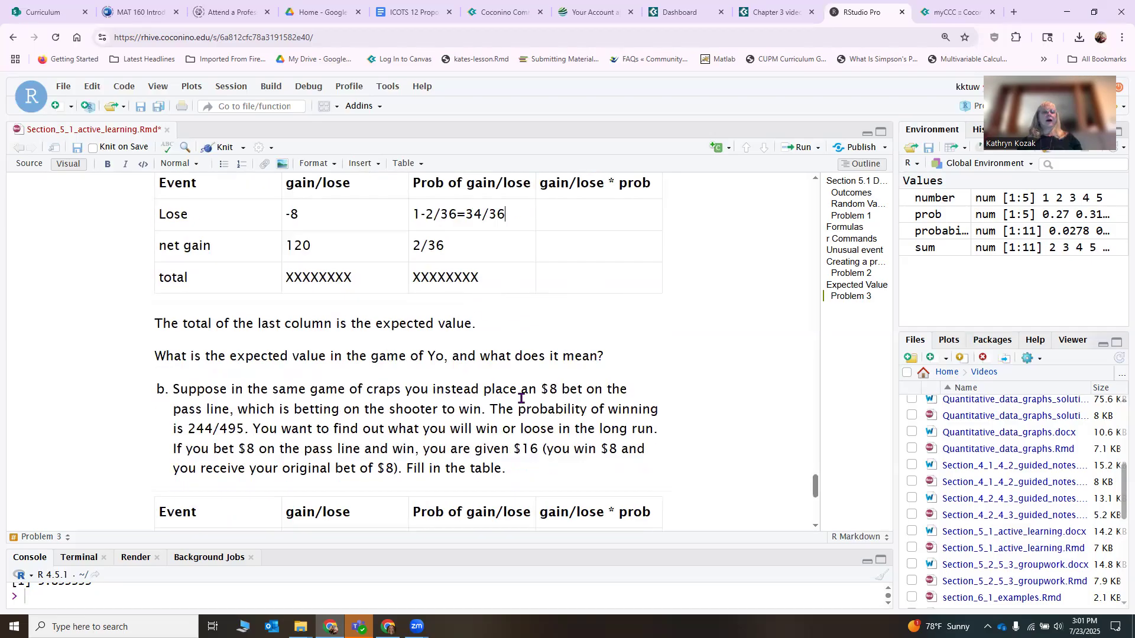
{"action": "left_click", "coordinate": [492, 288]}
{"action": "key", "text": "Return"}
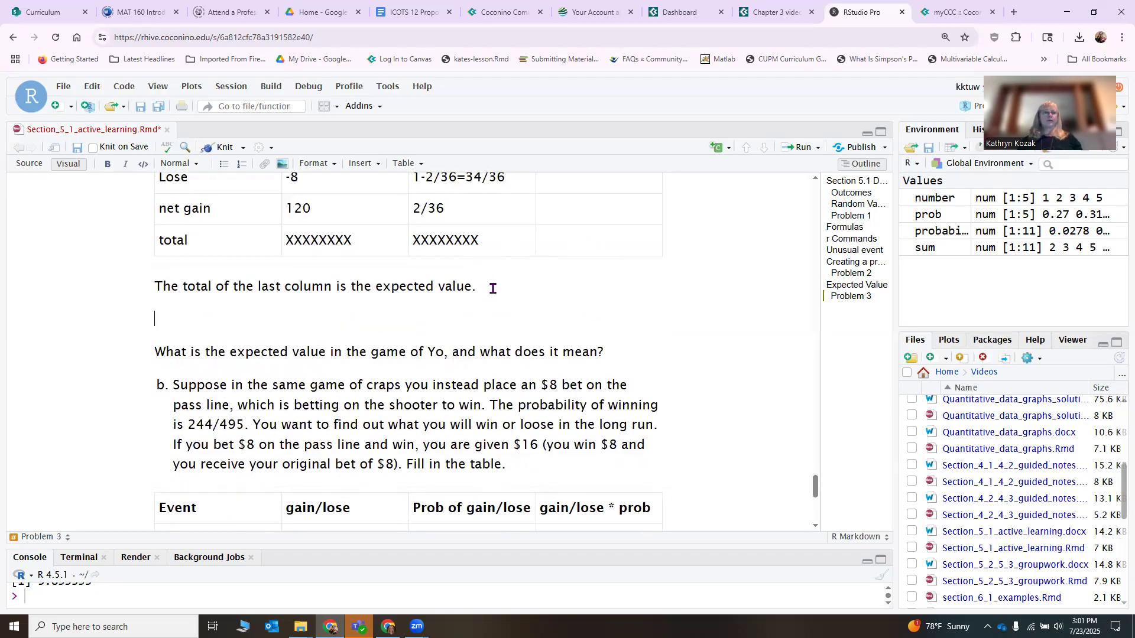
{"action": "scroll", "coordinate": [497, 286], "scroll_direction": "up", "scroll_amount": 2}
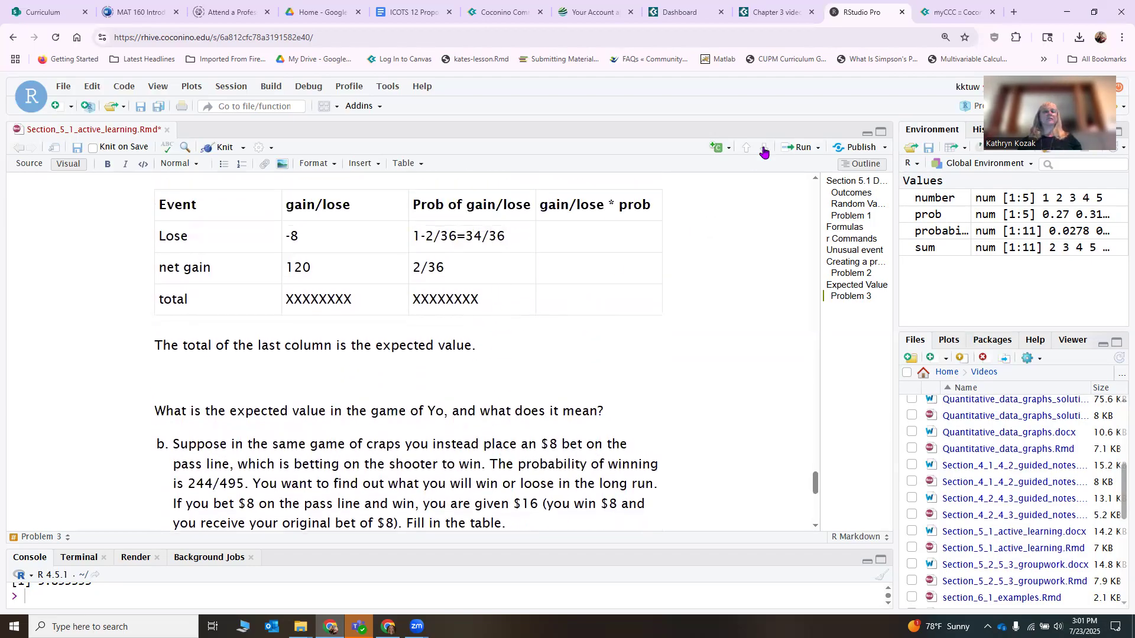
{"action": "left_click", "coordinate": [717, 148]}
{"action": "left_click", "coordinate": [715, 168]}
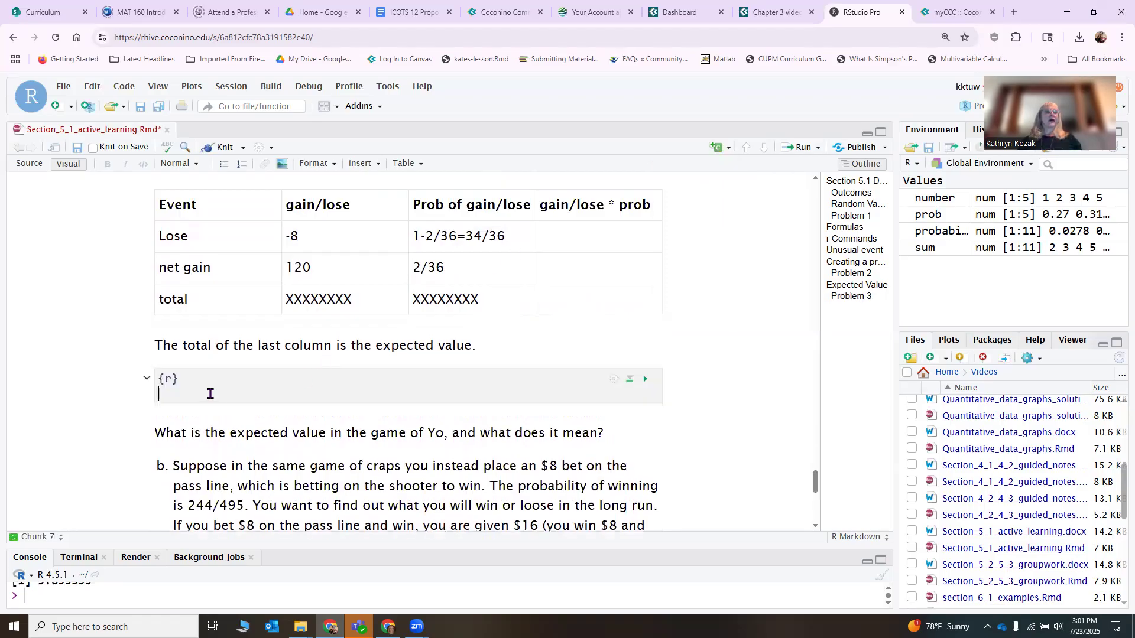
Step: Enter 8*(1-2/36) and 120*2/36 on separate lines of the new chunk and run it
{"action": "type", "text": "8*"}
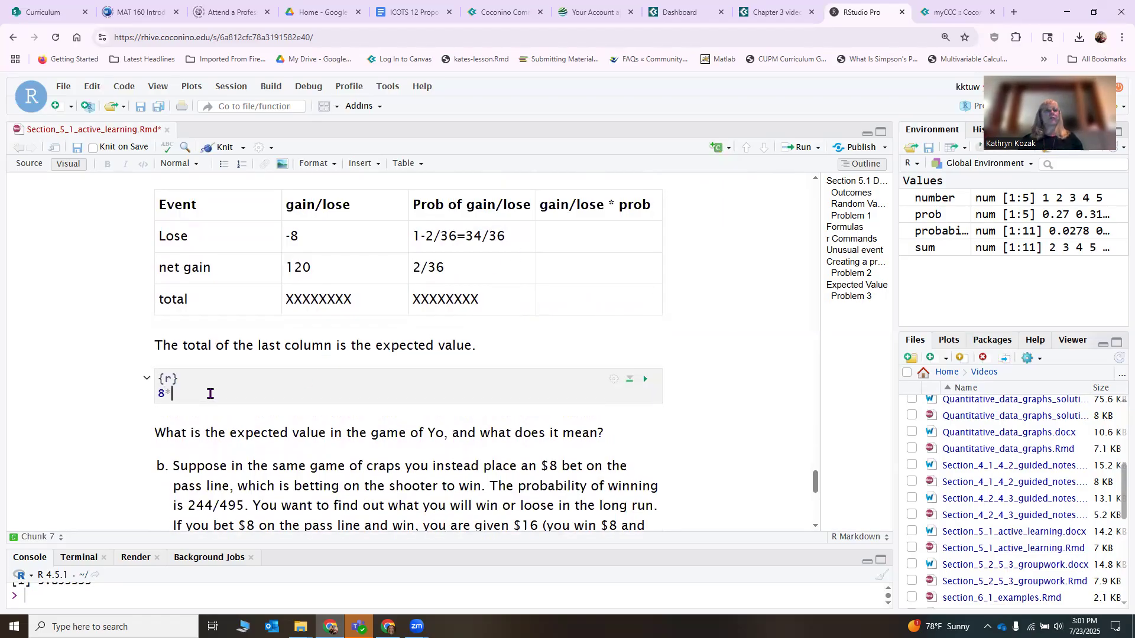
{"action": "type", "text": "(1/2"}
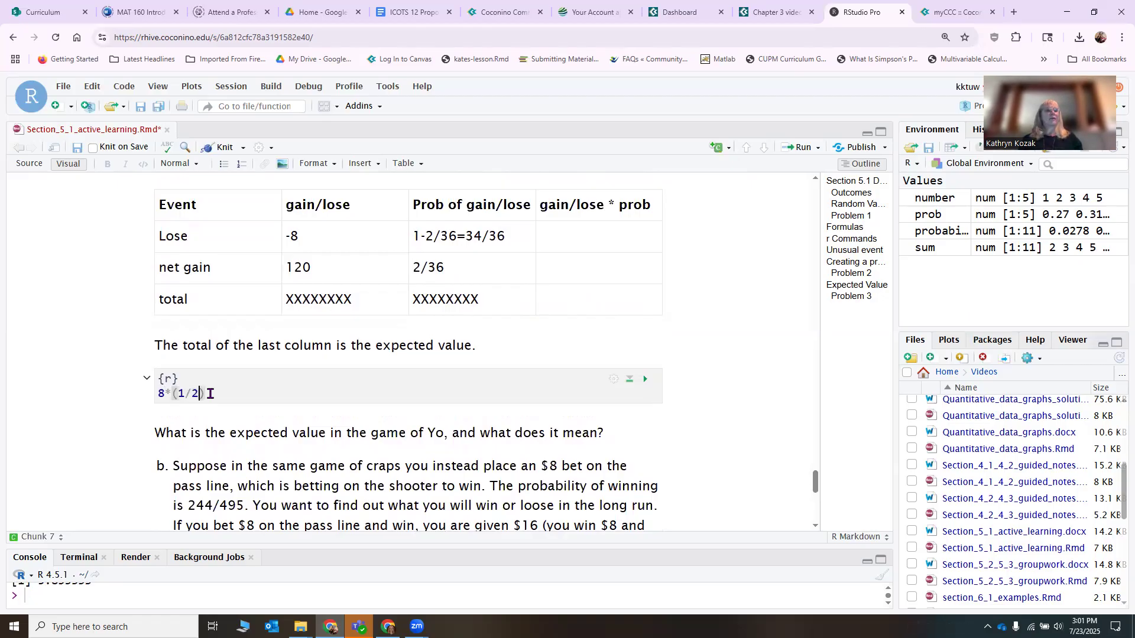
{"action": "key", "text": "BackSpace"}
{"action": "key", "text": "BackSpace"}
{"action": "type", "text": "-"}
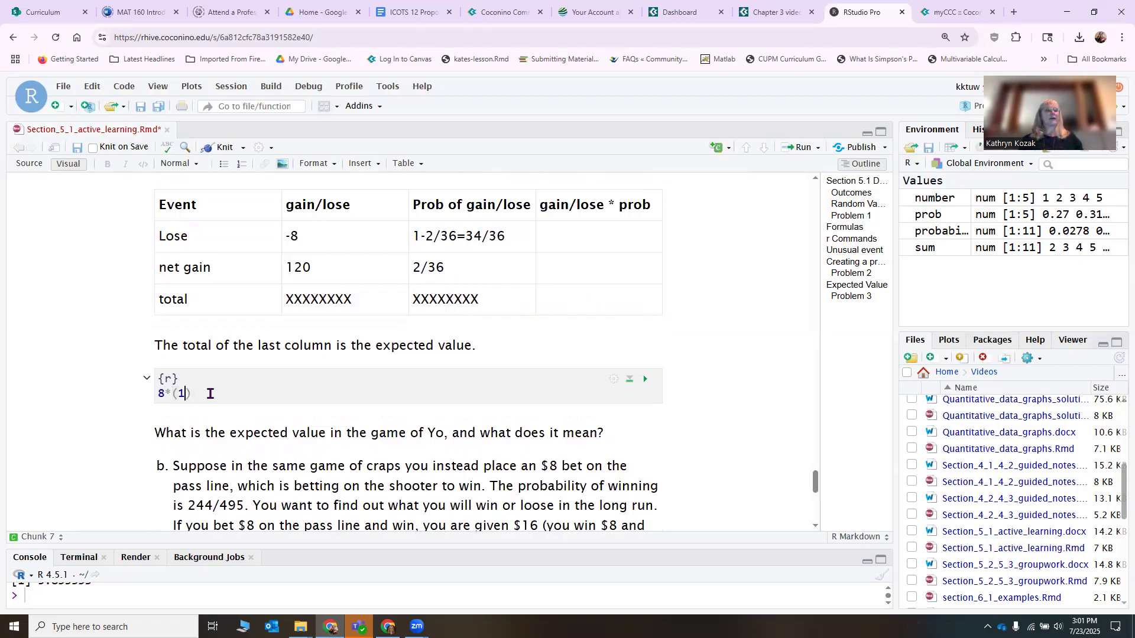
{"action": "type", "text": "2/36)"}
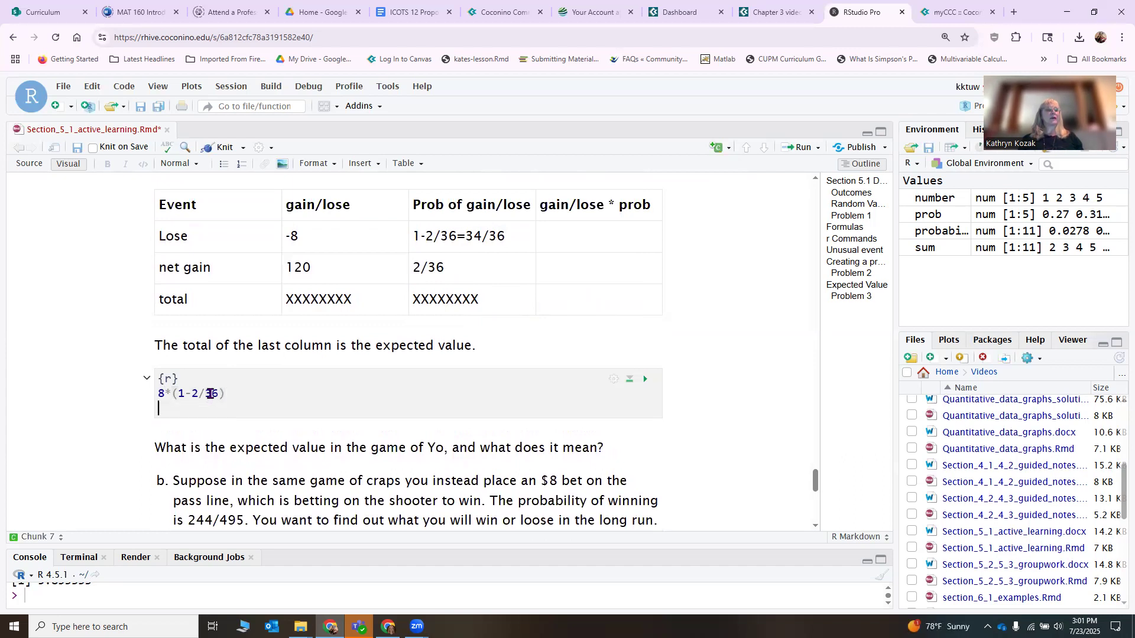
{"action": "key", "text": "Return"}
{"action": "type", "text": "120*2/36"}
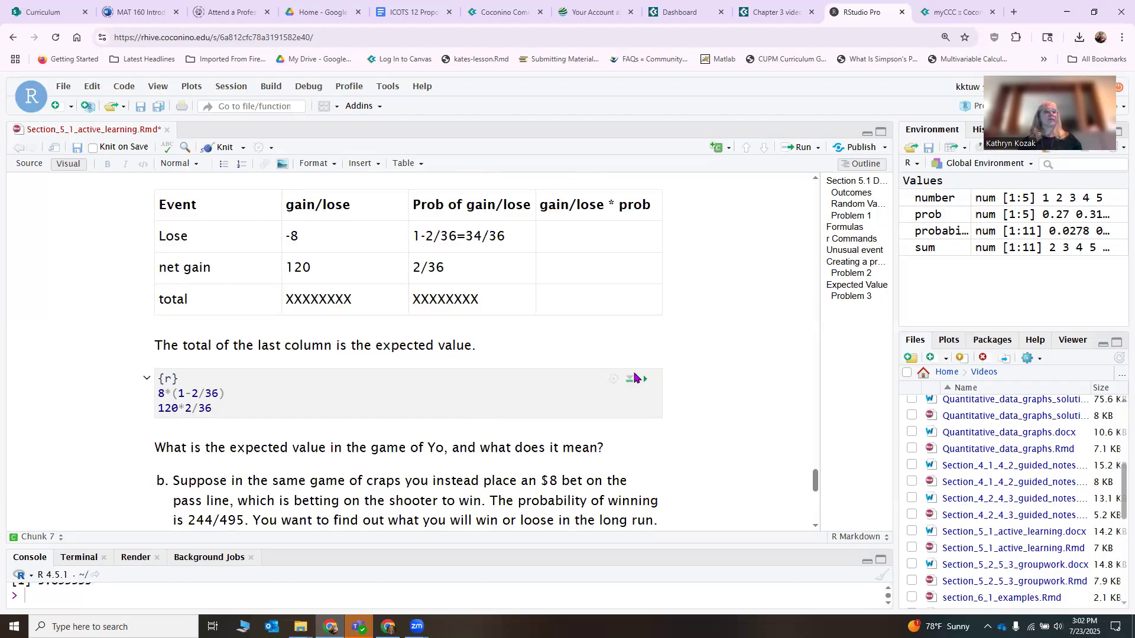
{"action": "left_click", "coordinate": [646, 380]}
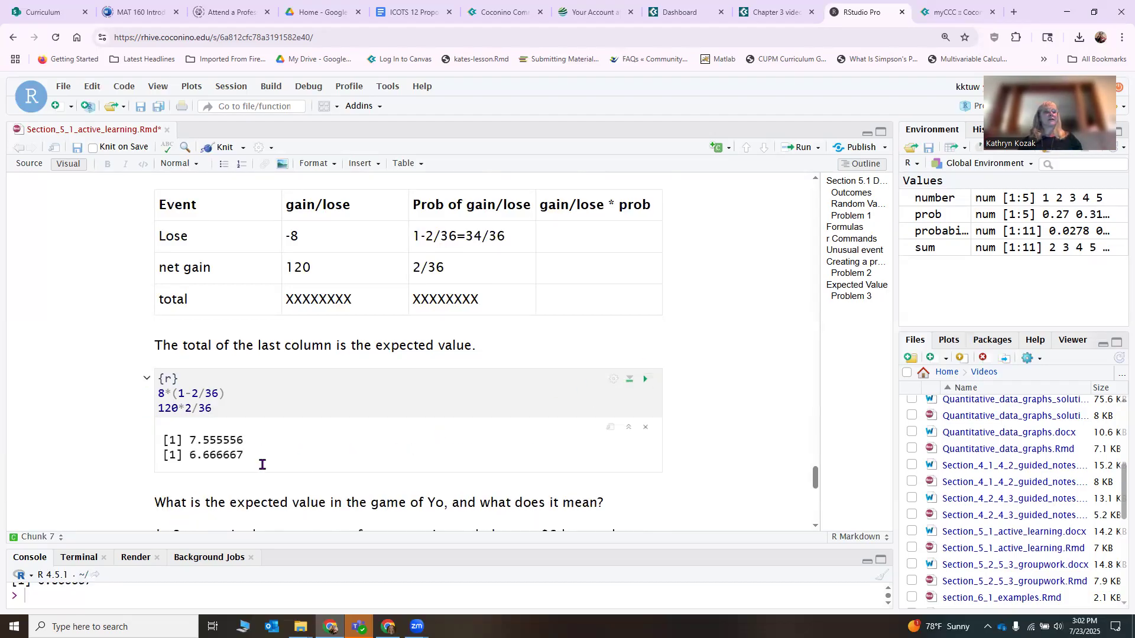
Step: Correct the chunk's first line to -8*(1-2/36) and rerun the chunk
{"action": "left_click", "coordinate": [159, 393]}
{"action": "type", "text": "-"}
{"action": "left_click", "coordinate": [648, 380]}
Step: Fill the Yo table's gain/lose * prob column with -7.556 for Lose and 6.667 for net gain
{"action": "left_click", "coordinate": [578, 238]}
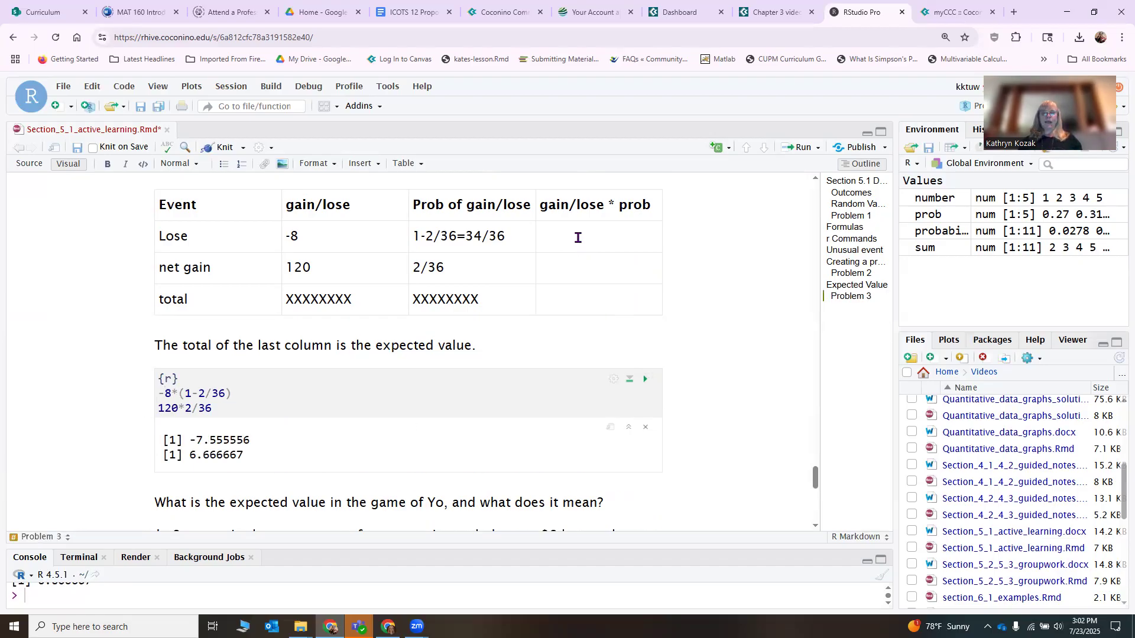
{"action": "type", "text": "-7.556"}
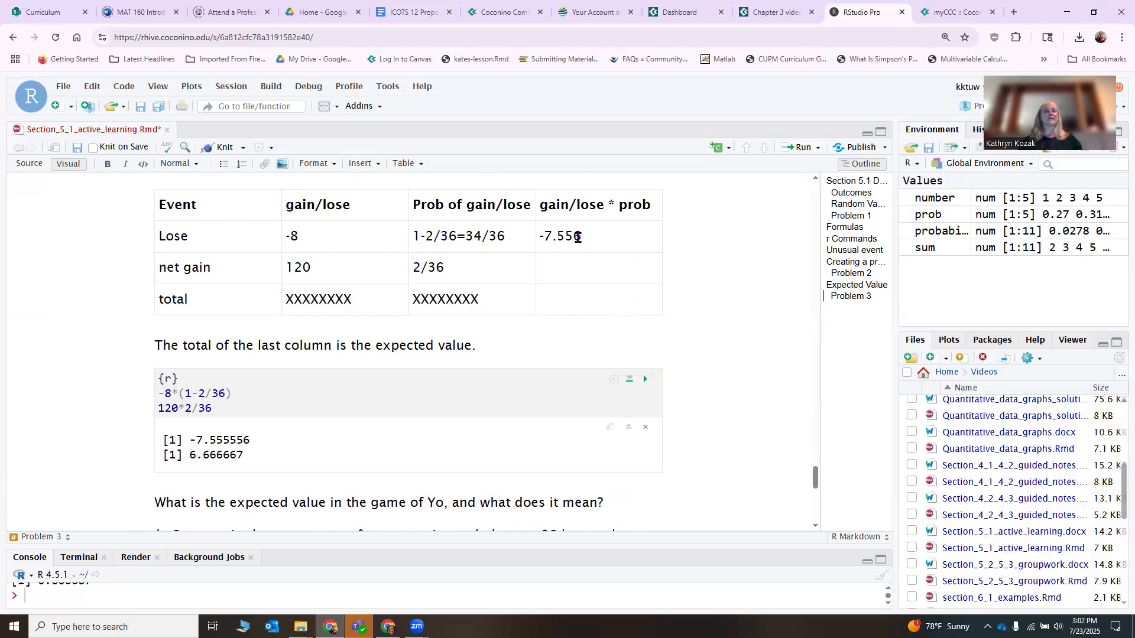
{"action": "type", "text": "6."}
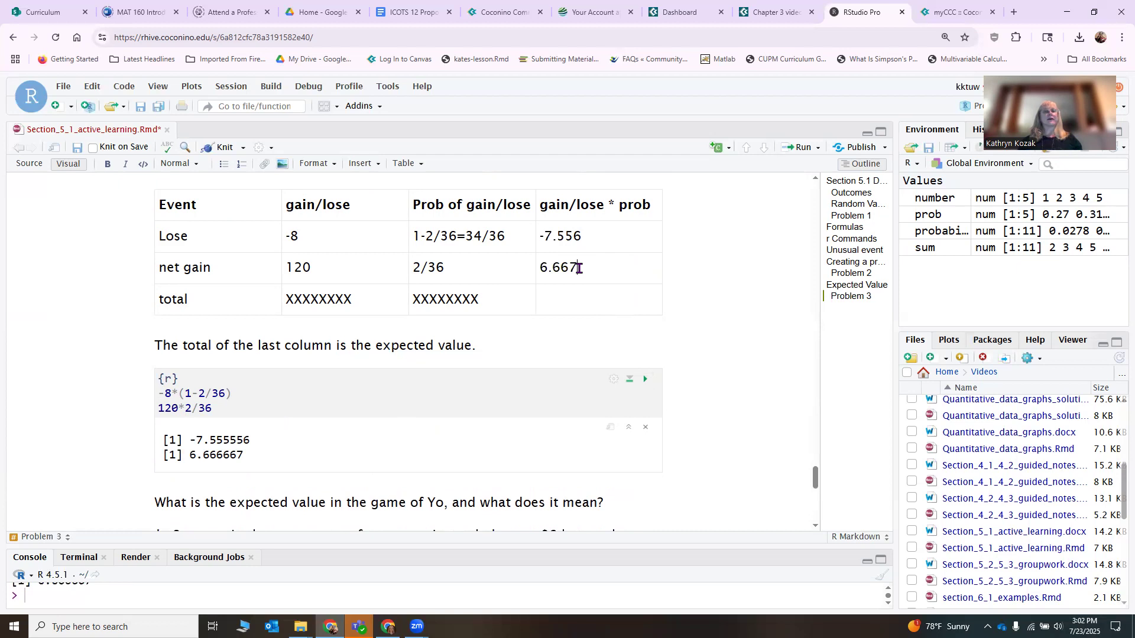
{"action": "type", "text": "667"}
Step: Combine the chunk's two lines into the single sum -8*(1-2/36)+120*2/36 and run it
{"action": "left_click", "coordinate": [582, 306]}
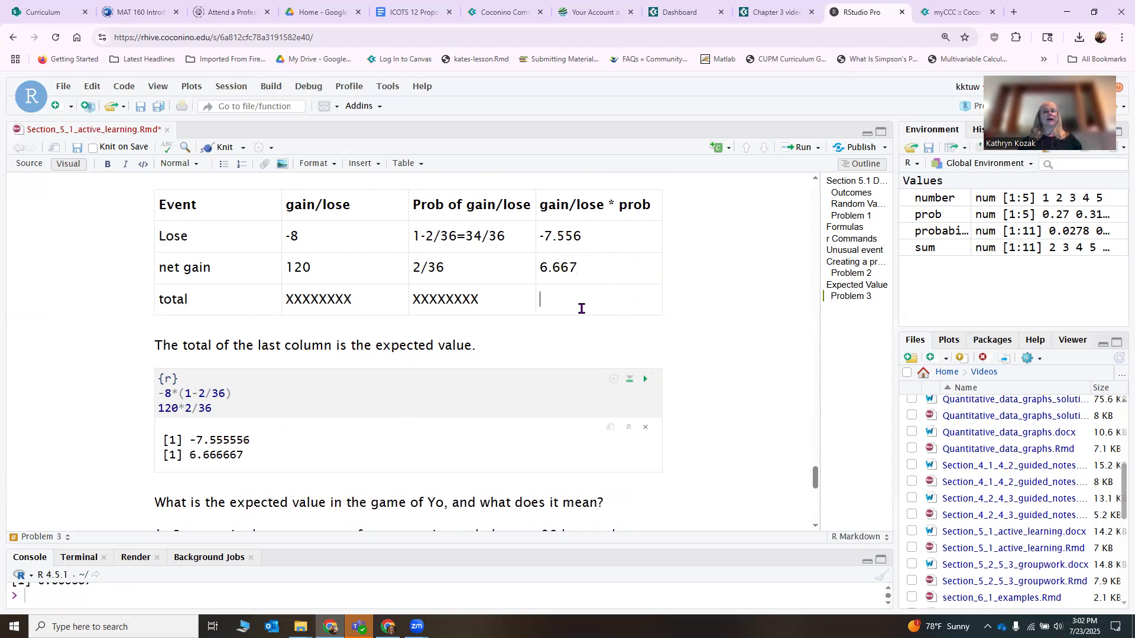
{"action": "left_click", "coordinate": [254, 393]}
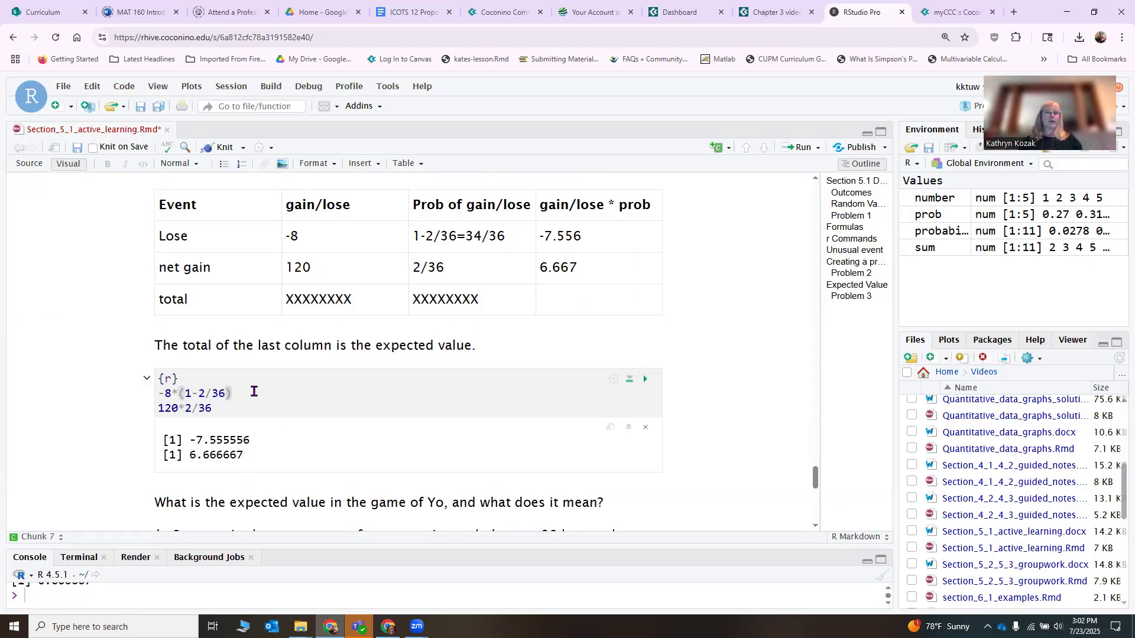
{"action": "key", "text": "BackSpace"}
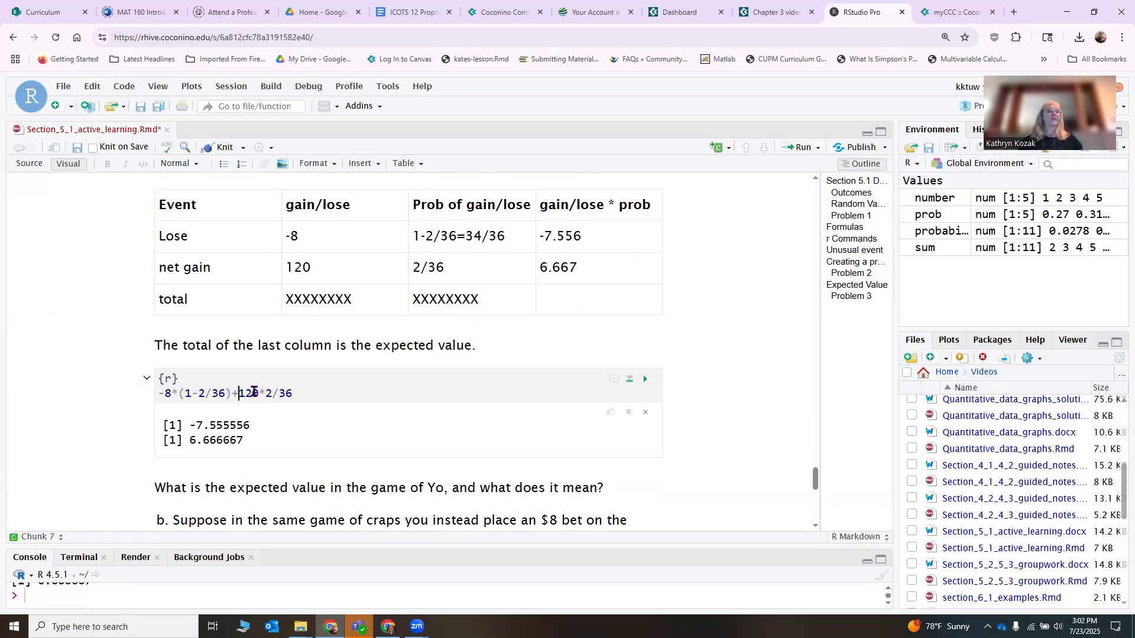
{"action": "left_click", "coordinate": [645, 380]}
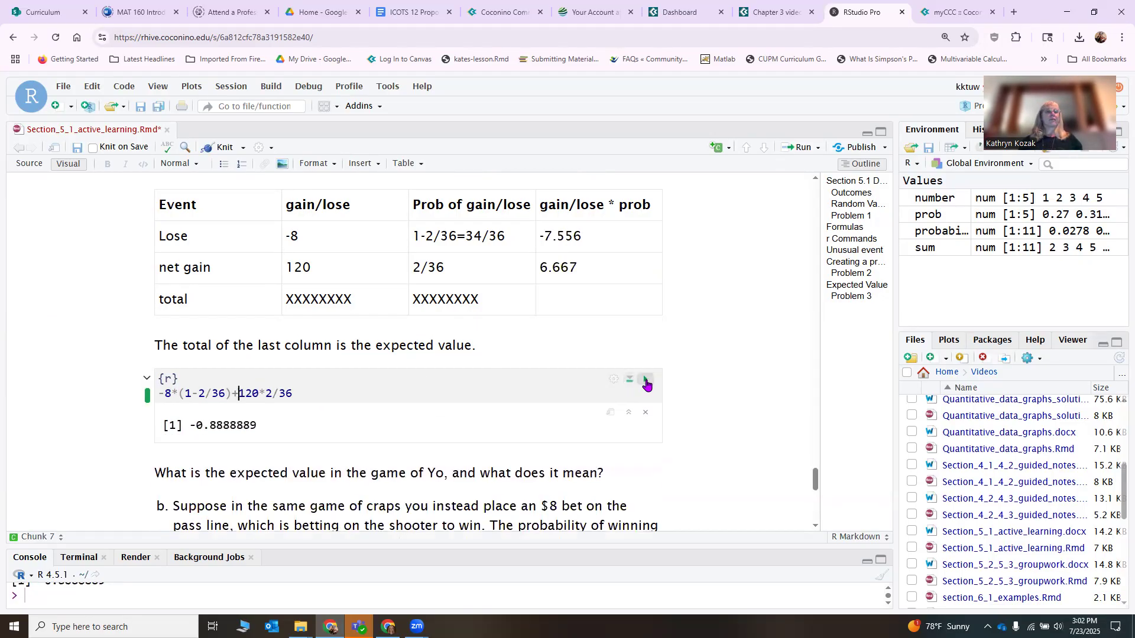
Step: Enter -0.889 in the total row of the Yo table's gain/lose * prob column
{"action": "left_click", "coordinate": [576, 306]}
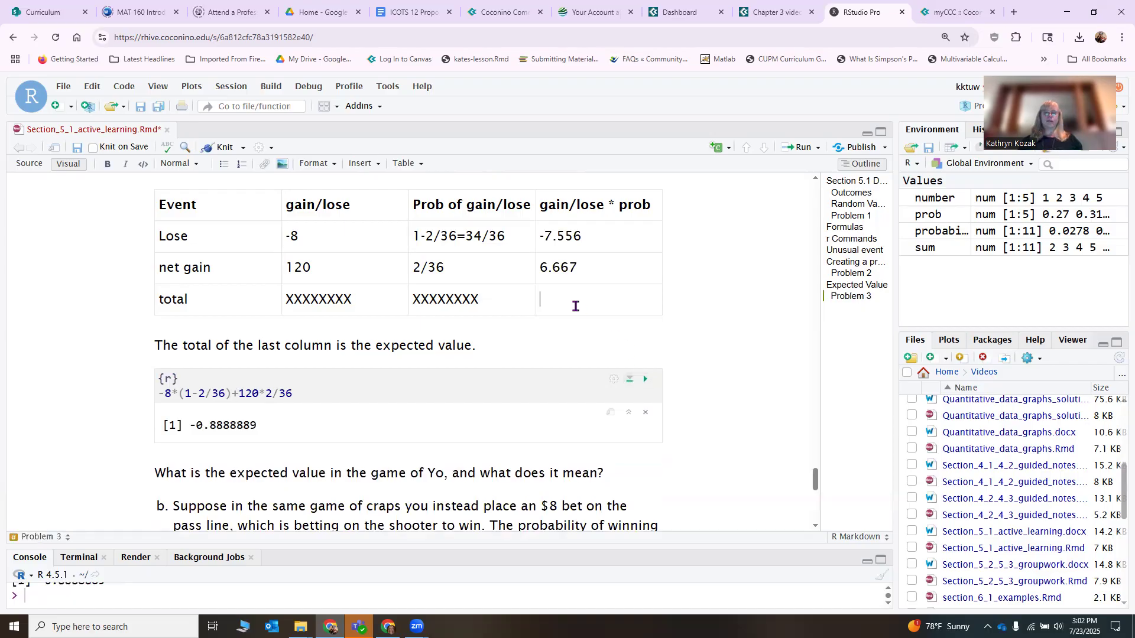
{"action": "type", "text": "-0.889"}
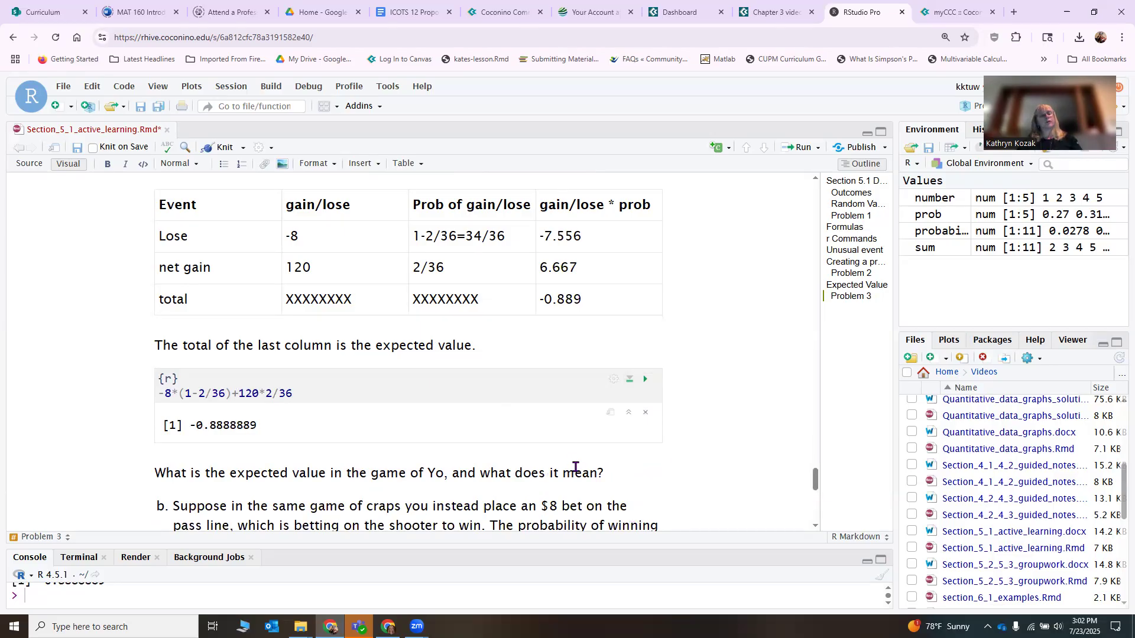
{"action": "scroll", "coordinate": [576, 468], "scroll_direction": "down", "scroll_amount": 3}
{"action": "scroll", "coordinate": [568, 467], "scroll_direction": "down", "scroll_amount": 3}
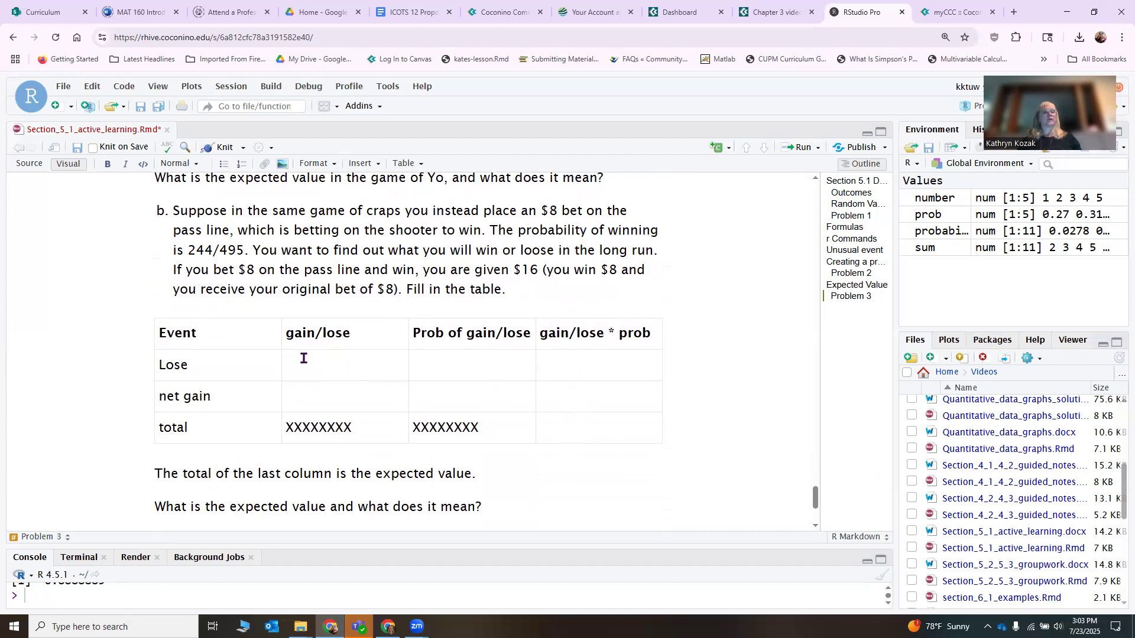
Step: Fill the pass line table with gain/lose -8 and probability 1-244/495 for Lose, and 8 and 244/495 for net gain
{"action": "left_click", "coordinate": [364, 377]}
{"action": "type", "text": "-8"}
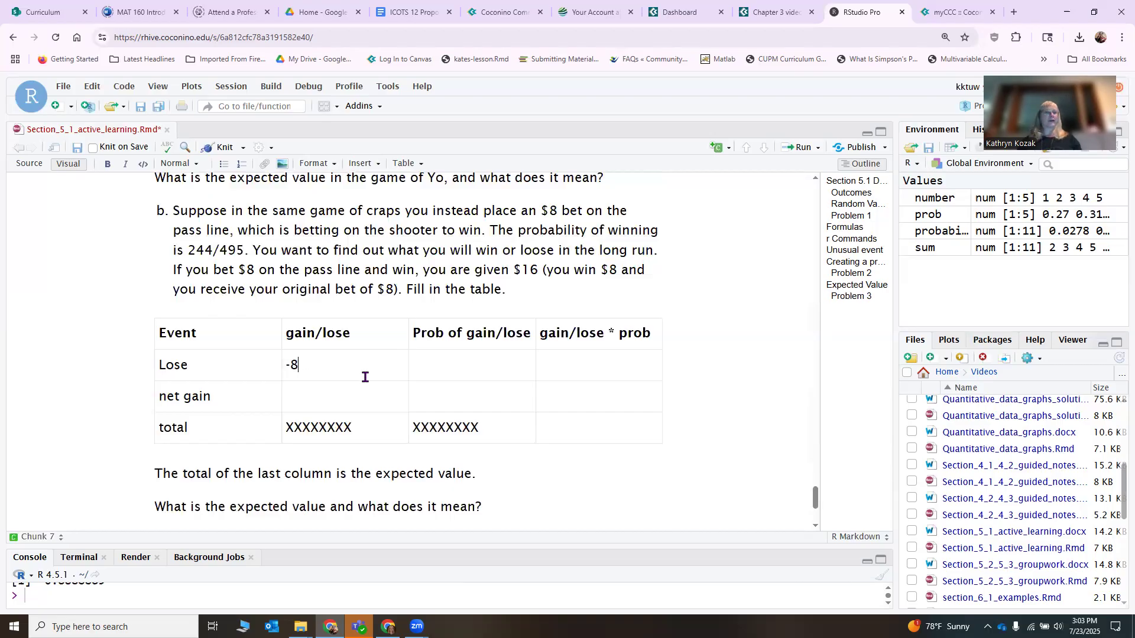
{"action": "left_click", "coordinate": [437, 368]}
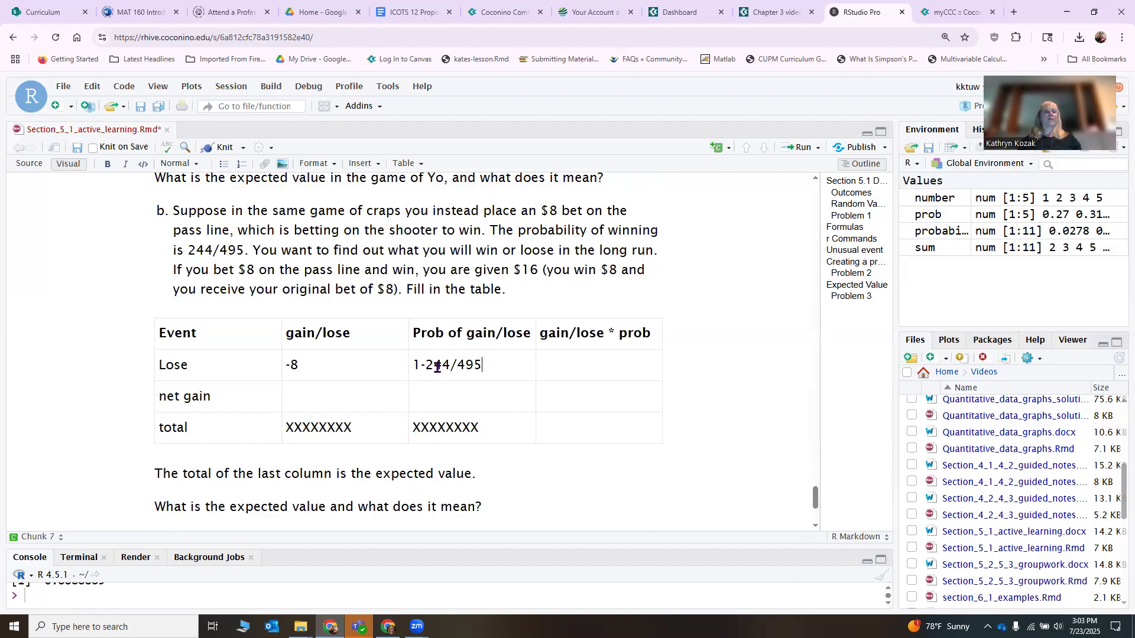
{"action": "left_click", "coordinate": [321, 402]}
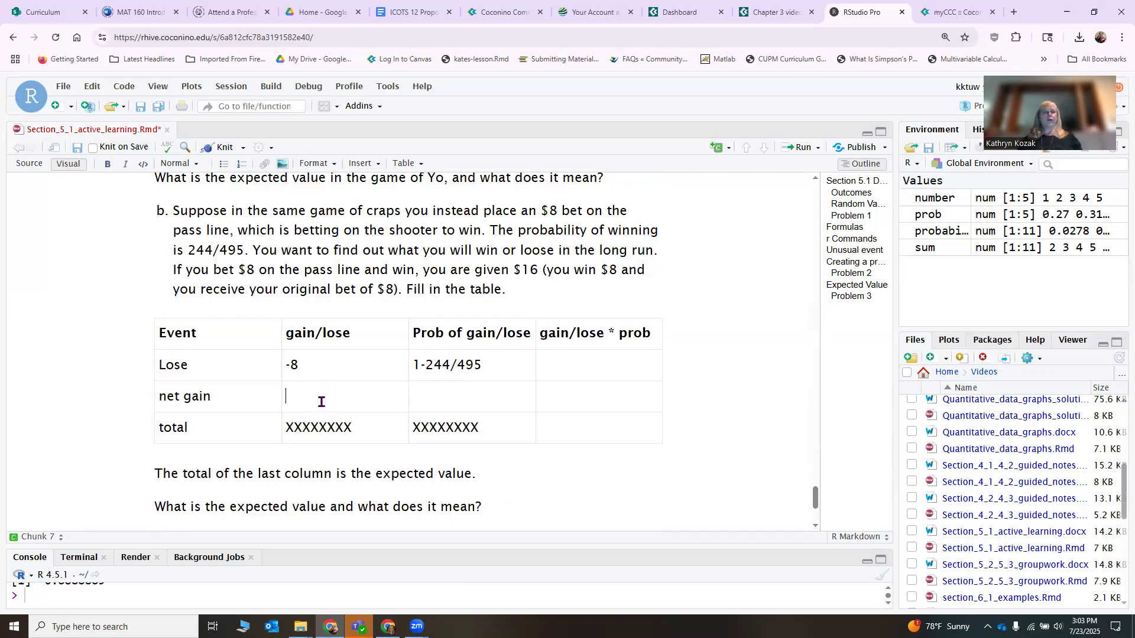
{"action": "left_click", "coordinate": [449, 395]}
{"action": "type", "text": "244/495"}
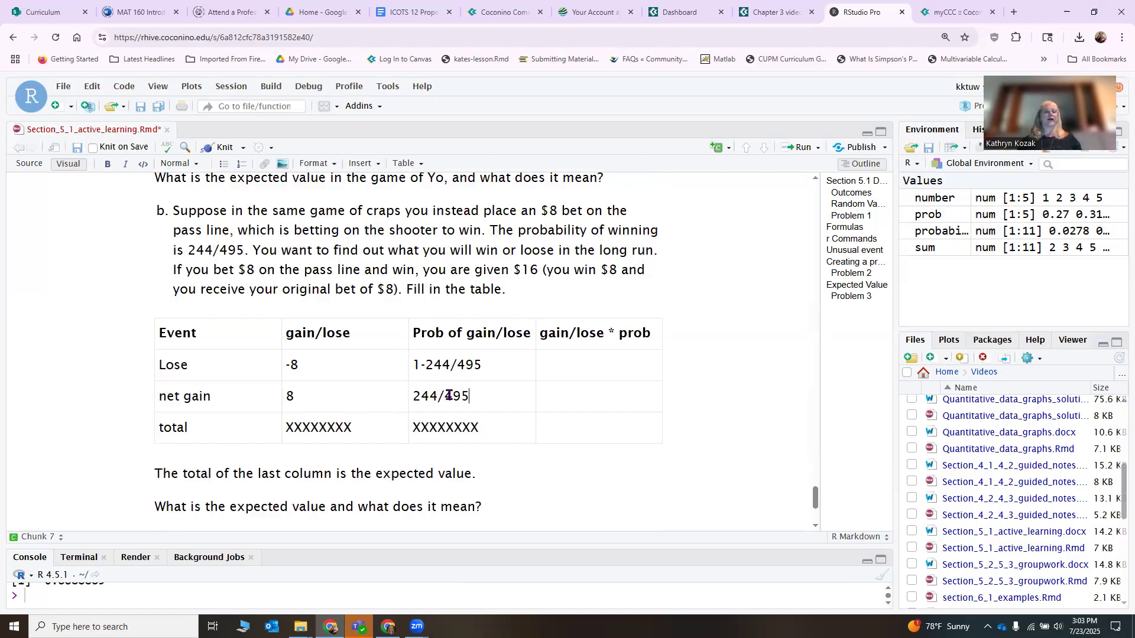
Step: Insert an R code chunk below the sentence saying the last column's total is the expected value
{"action": "scroll", "coordinate": [502, 381], "scroll_direction": "down", "scroll_amount": 1}
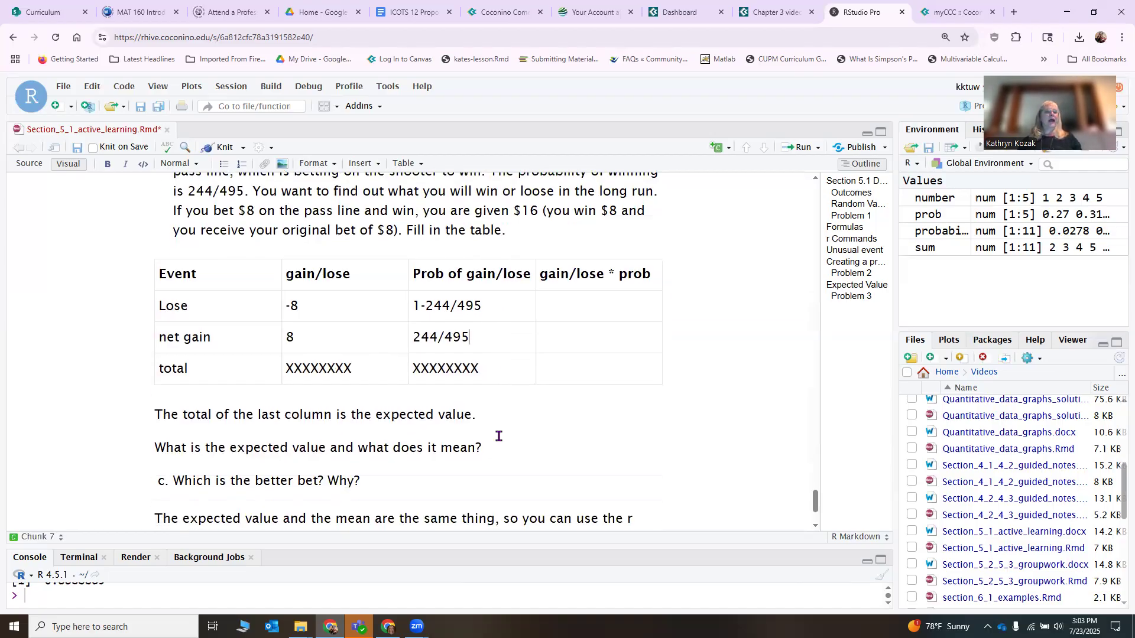
{"action": "scroll", "coordinate": [498, 436], "scroll_direction": "down", "scroll_amount": 1}
{"action": "left_click", "coordinate": [492, 356]}
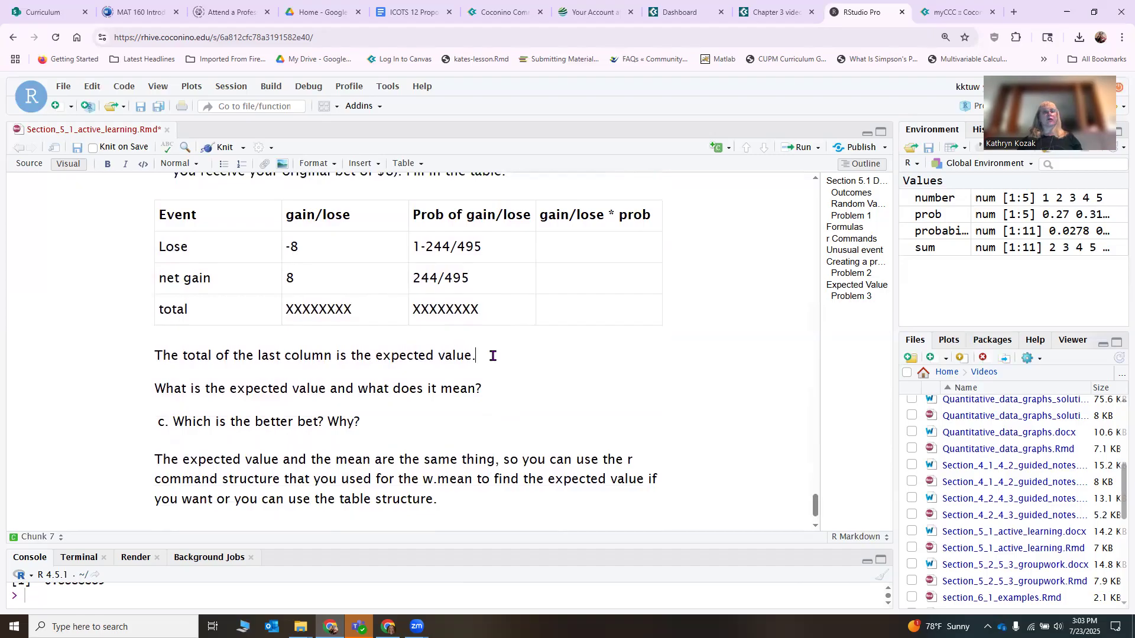
{"action": "key", "text": "Return"}
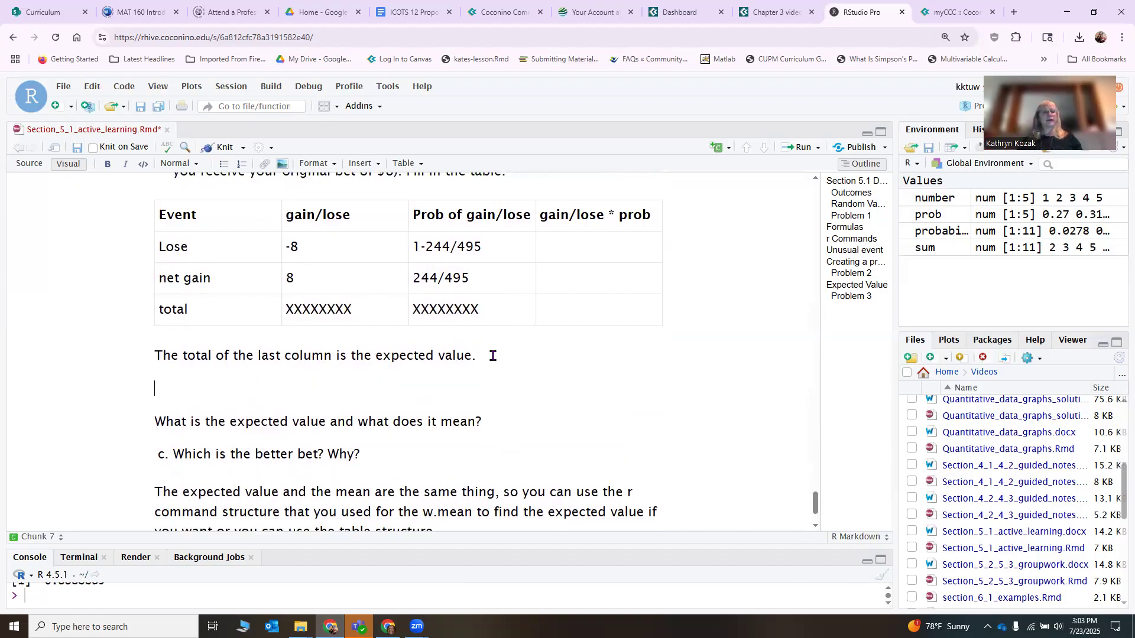
{"action": "left_click", "coordinate": [717, 150]}
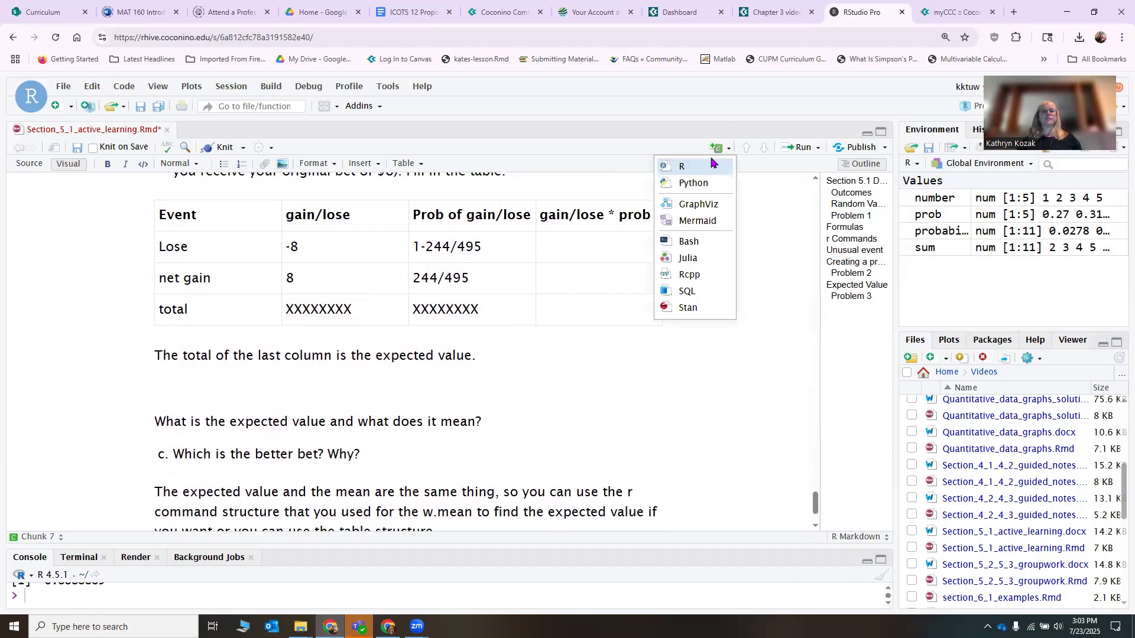
{"action": "left_click", "coordinate": [678, 165]}
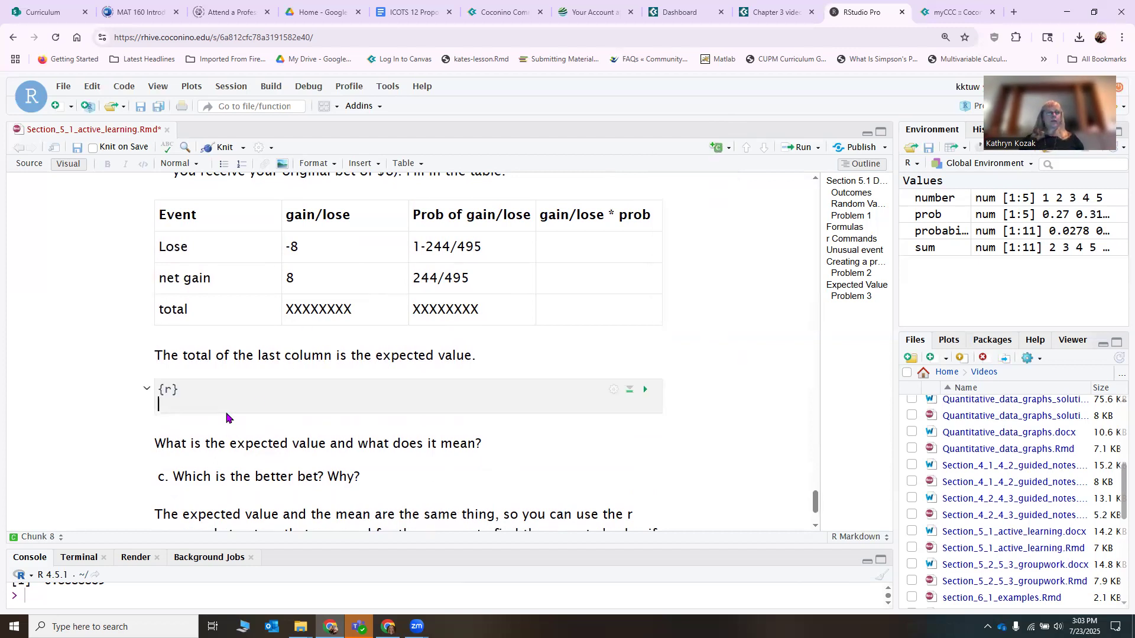
Step: Define the vector gain<-c(-8, 8) in the new chunk
{"action": "type", "text": "gain"}
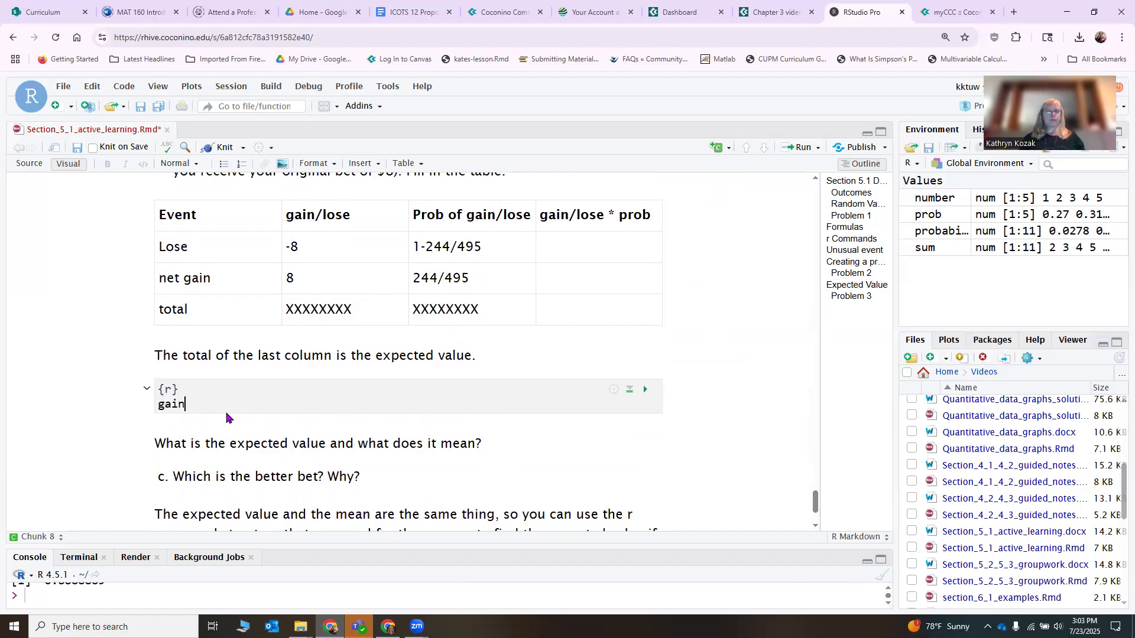
{"action": "type", "text": "<-c("}
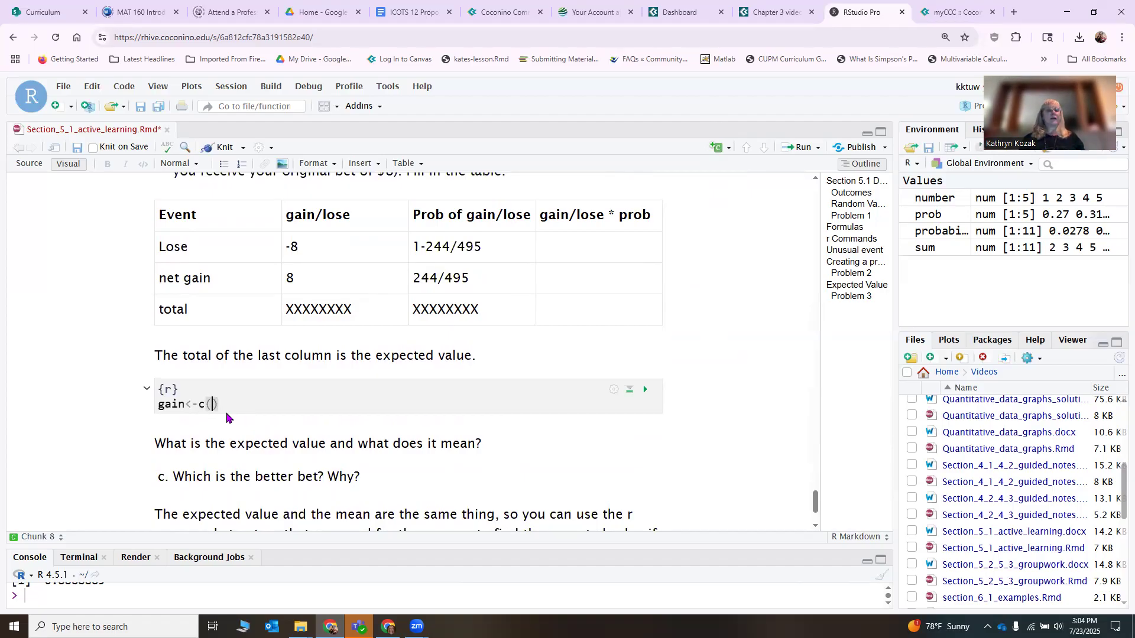
{"action": "type", "text": "-8, 8"}
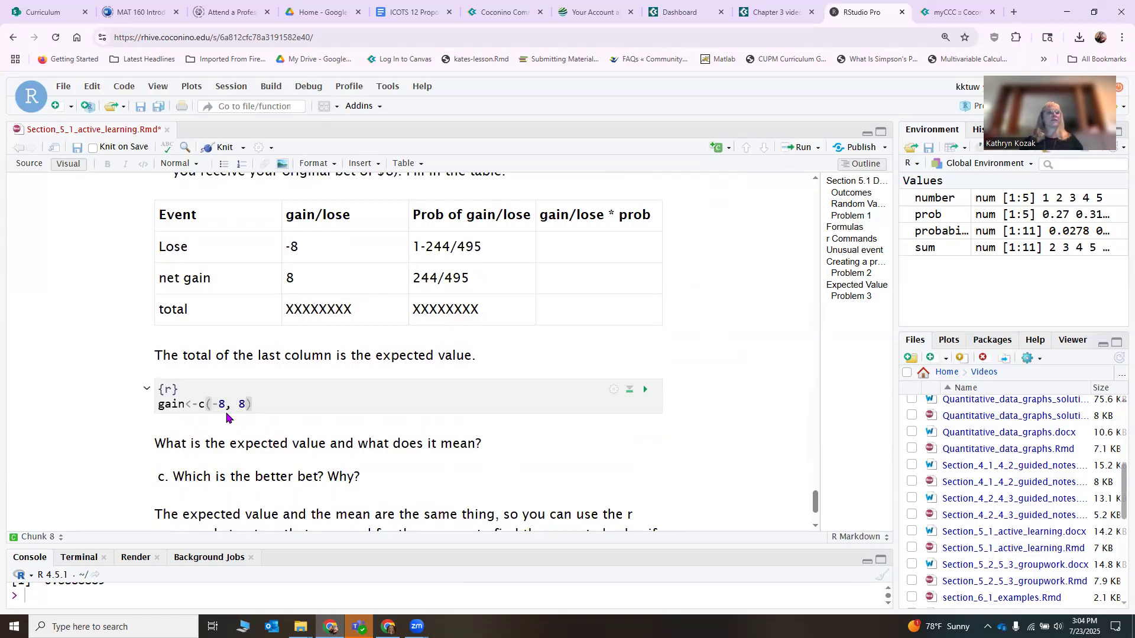
{"action": "type", "text": ")"}
Step: Add a second line to the chunk reading probabilty<-c(1/244/295, 244/495)
{"action": "key", "text": "Return"}
{"action": "type", "text": "orib"}
{"action": "key", "text": "BackSpace"}
{"action": "key", "text": "BackSpace"}
{"action": "key", "text": "BackSpace"}
{"action": "key", "text": "BackSpace"}
{"action": "key", "text": "BackSpace"}
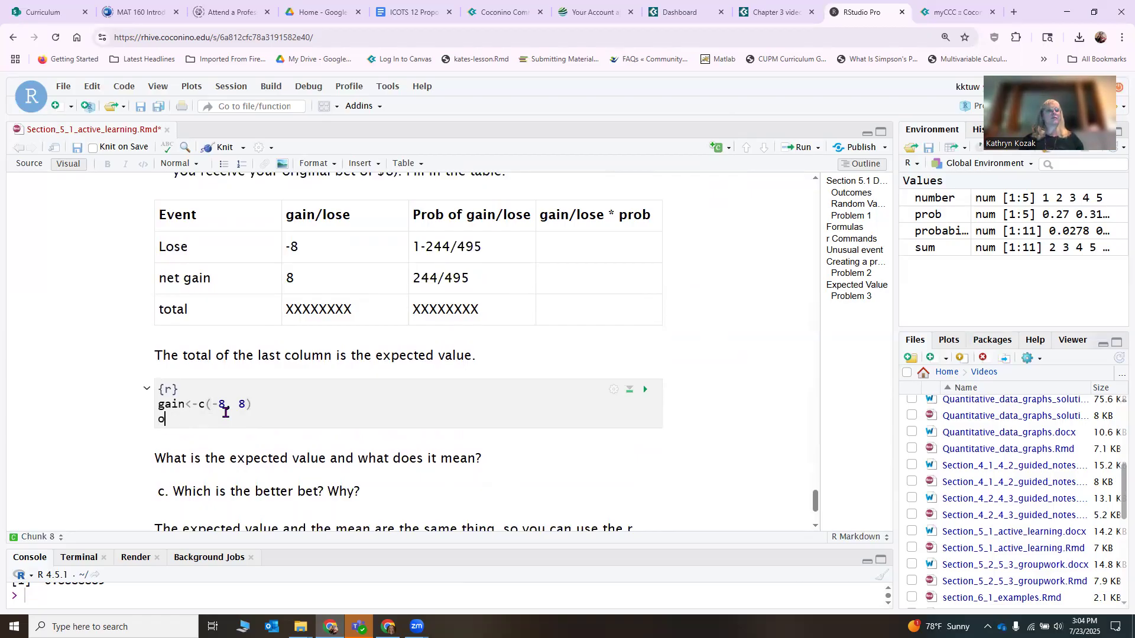
{"action": "type", "text": "pr"}
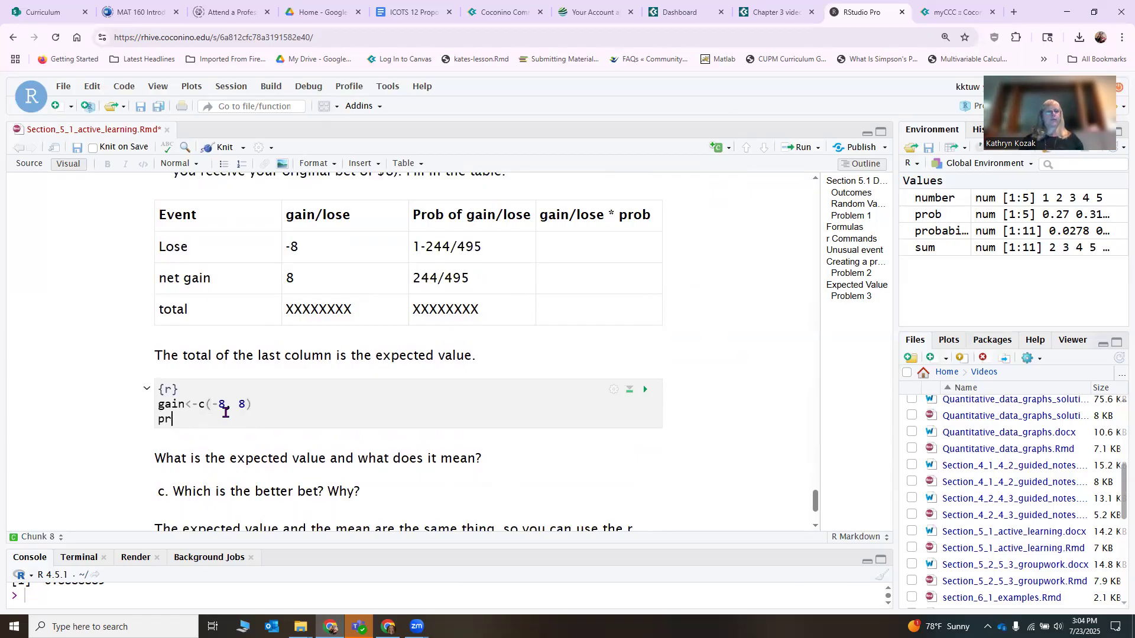
{"action": "type", "text": "obabilty"}
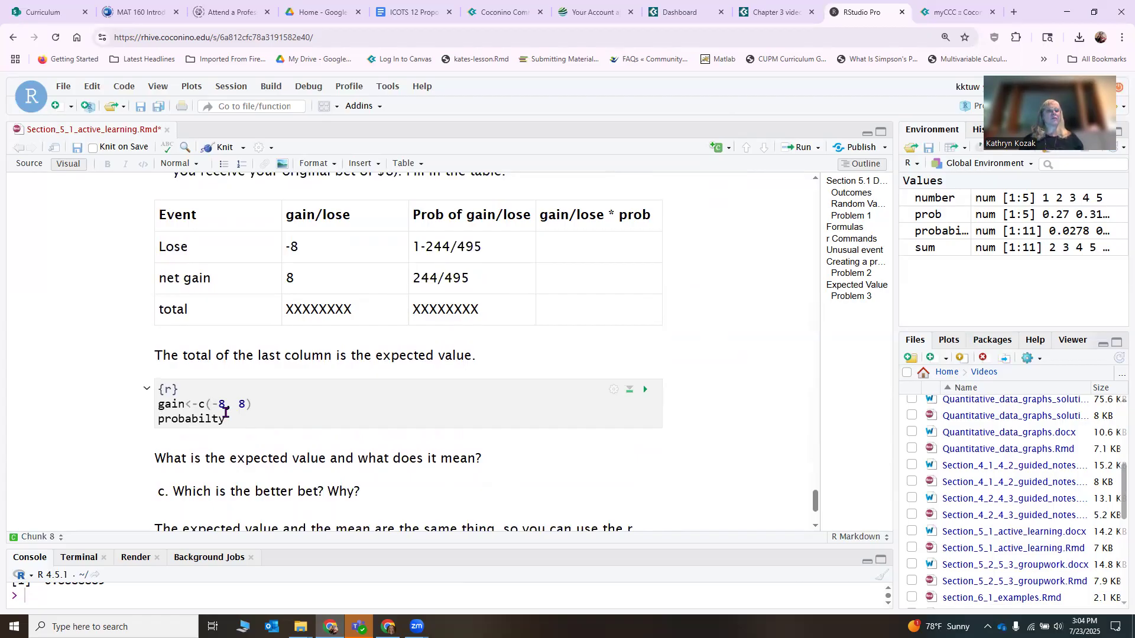
{"action": "type", "text": "<-(1-244/"}
{"action": "key", "text": "BackSpace"}
{"action": "key", "text": "BackSpace"}
{"action": "key", "text": "BackSpace"}
{"action": "key", "text": "BackSpace"}
{"action": "key", "text": "BackSpace"}
{"action": "key", "text": "BackSpace"}
{"action": "key", "text": "BackSpace"}
{"action": "type", "text": "c("}
{"action": "type", "text": "1/244/"}
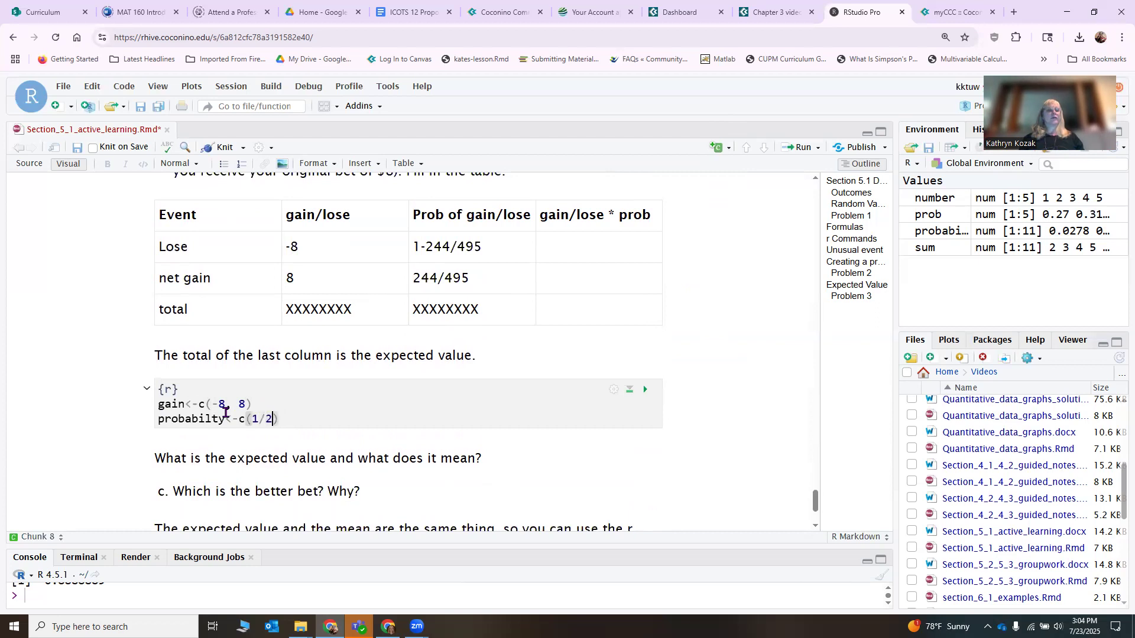
{"action": "type", "text": "295"}
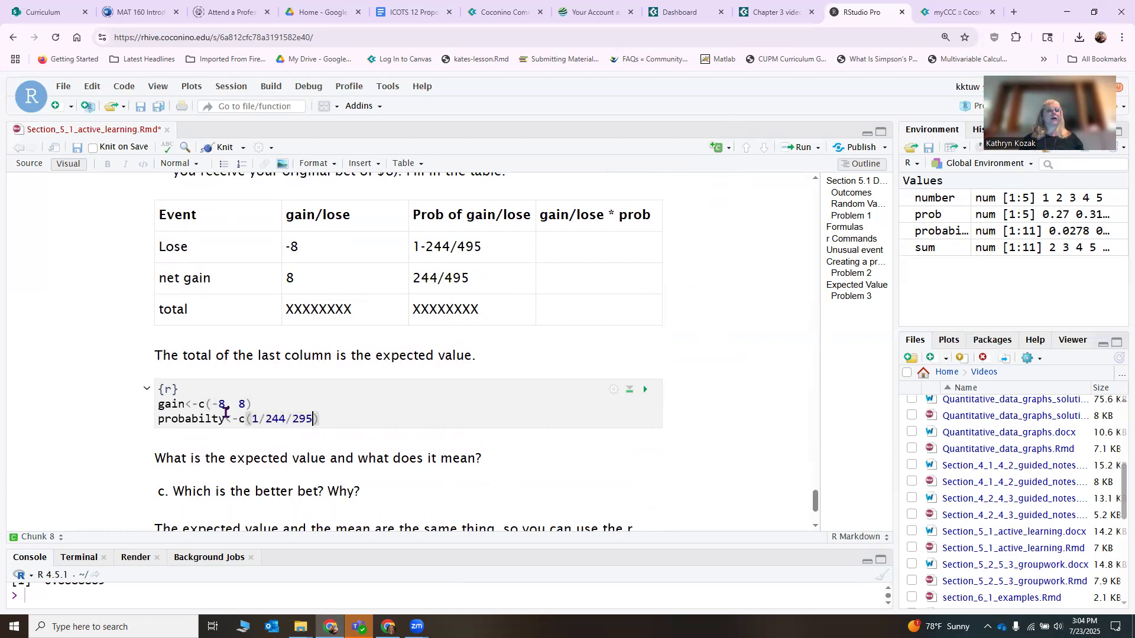
{"action": "type", "text": ", 244"}
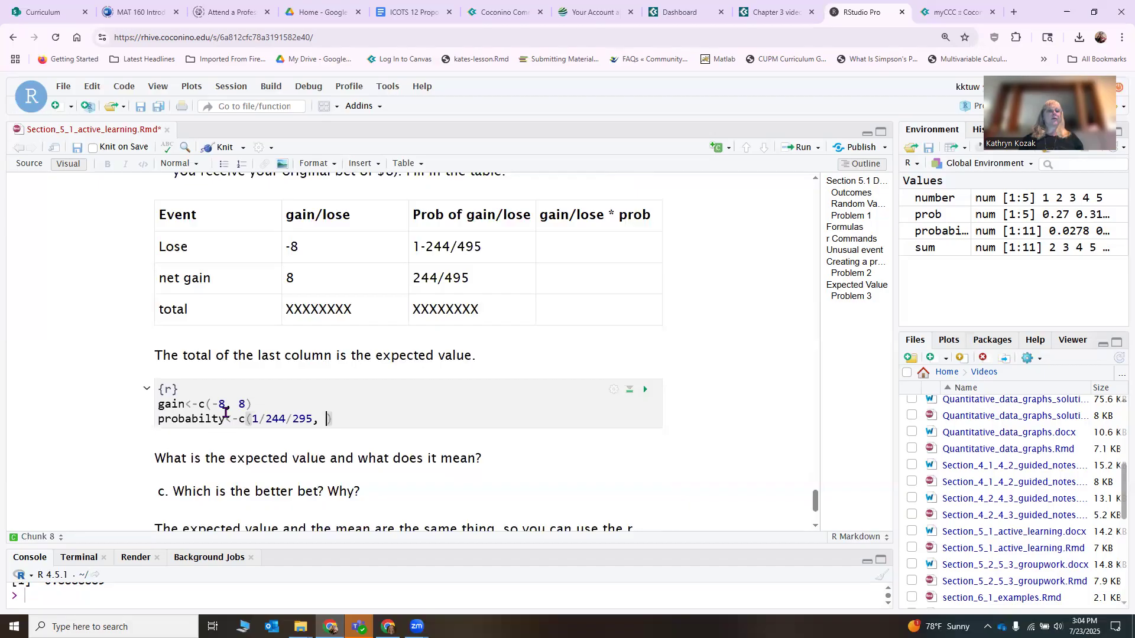
{"action": "type", "text": "."}
{"action": "key", "text": "BackSpace"}
{"action": "type", "text": "/"}
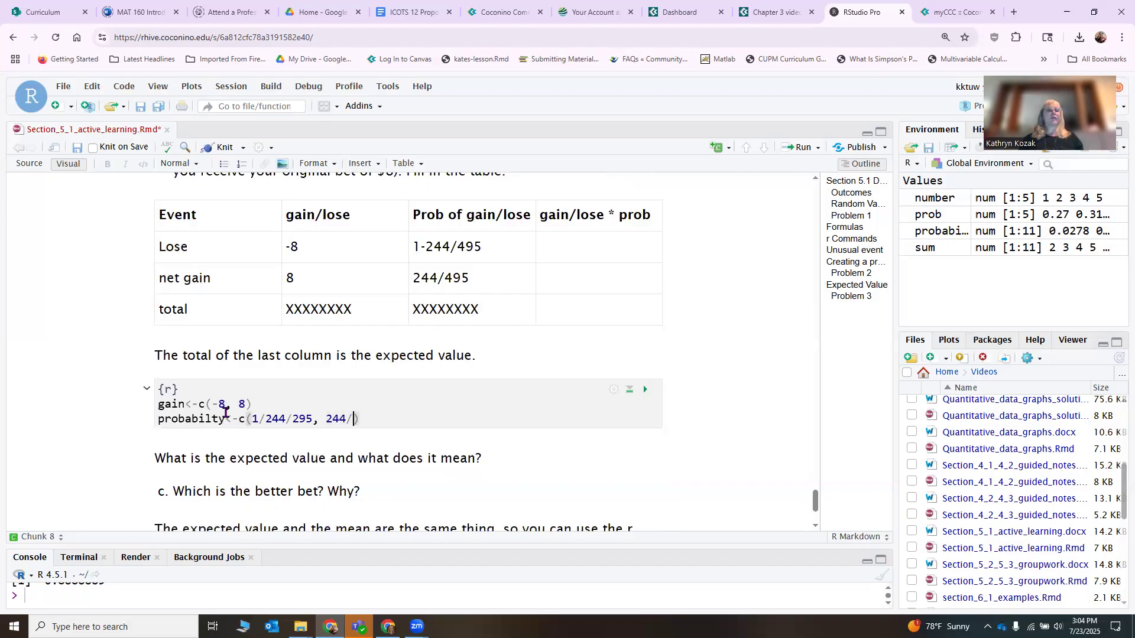
{"action": "type", "text": "495"}
Step: Try to correct the first probability's denominator to 495
{"action": "key", "text": "Left"}
{"action": "key", "text": "Left"}
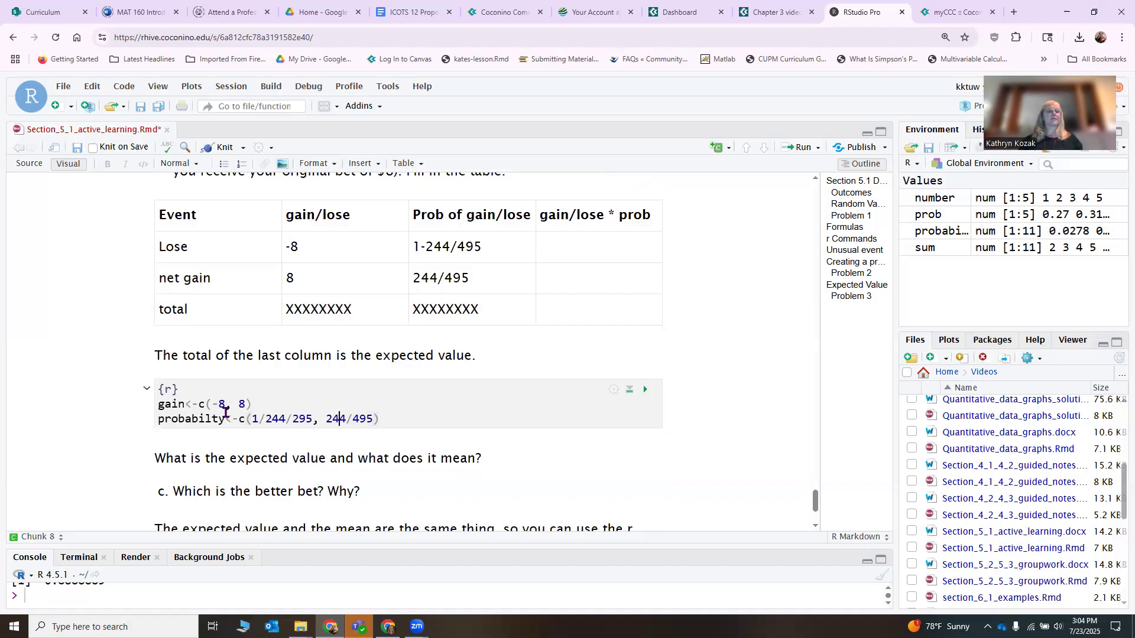
{"action": "type", "text": "=4"}
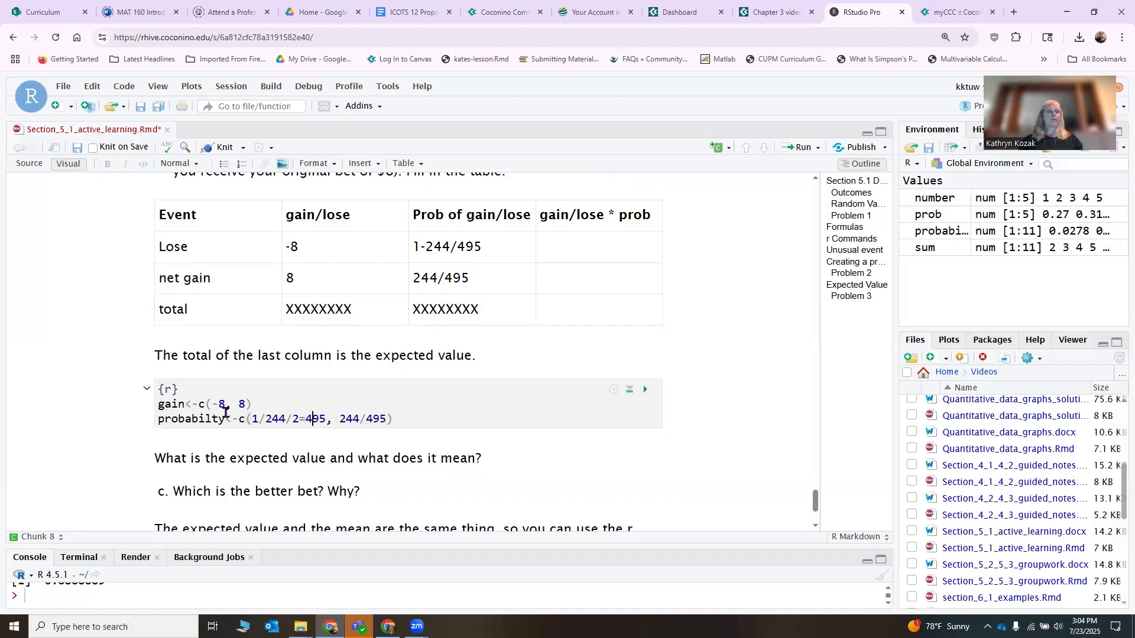
Step: Add the line w.mean(gain, probability) at the end of the chunk and run it
{"action": "left_click", "coordinate": [390, 419]}
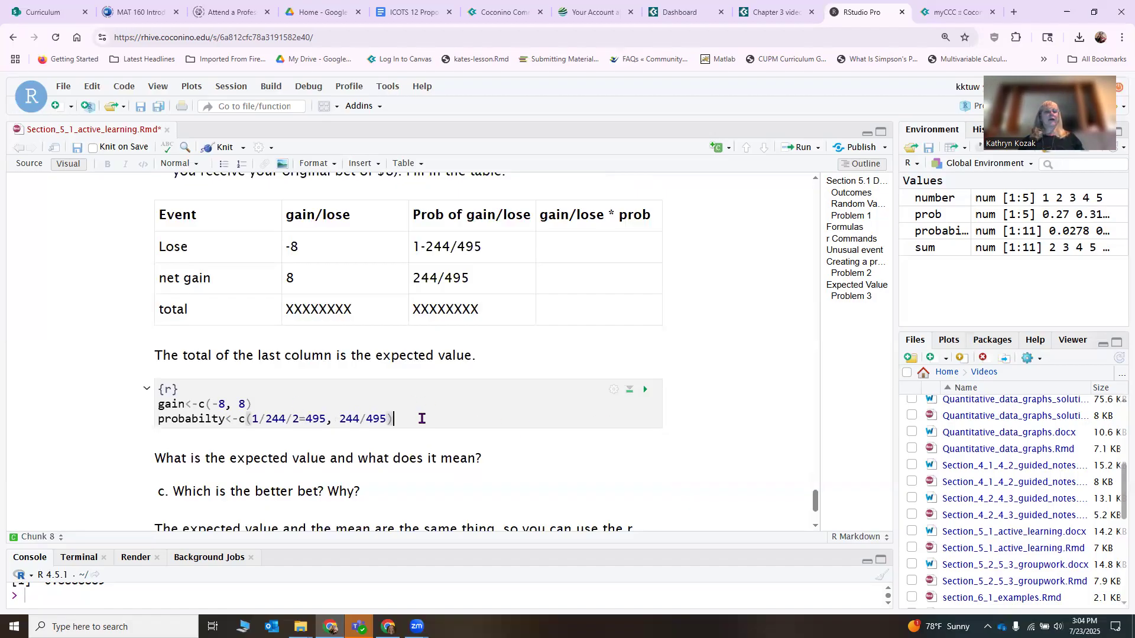
{"action": "key", "text": "Return"}
{"action": "type", "text": "w"}
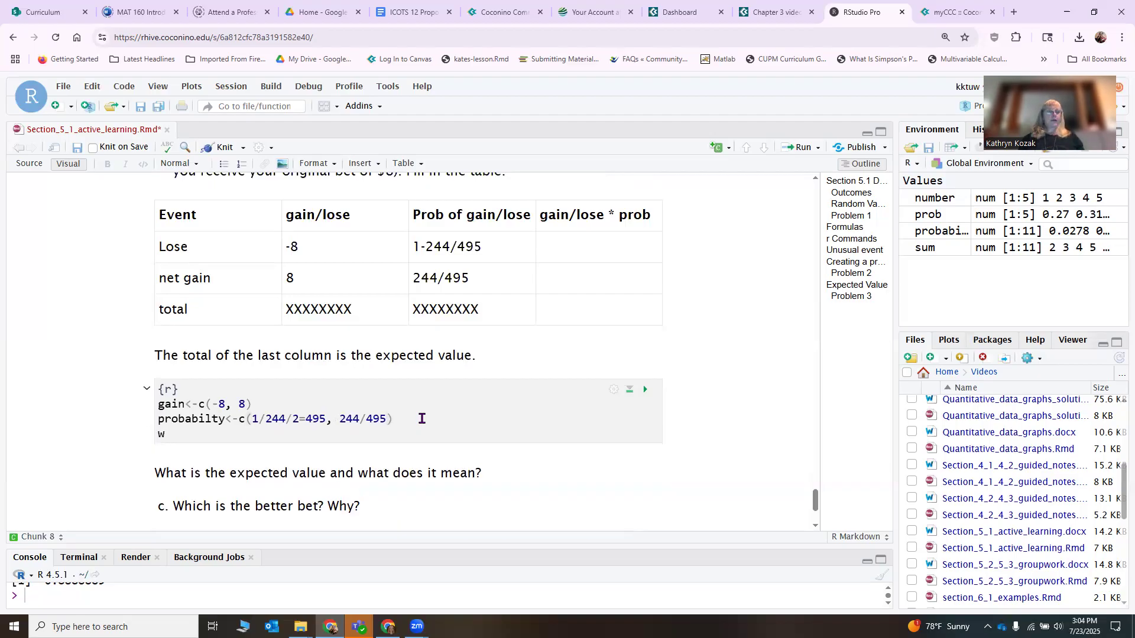
{"action": "type", "text": ".mean"}
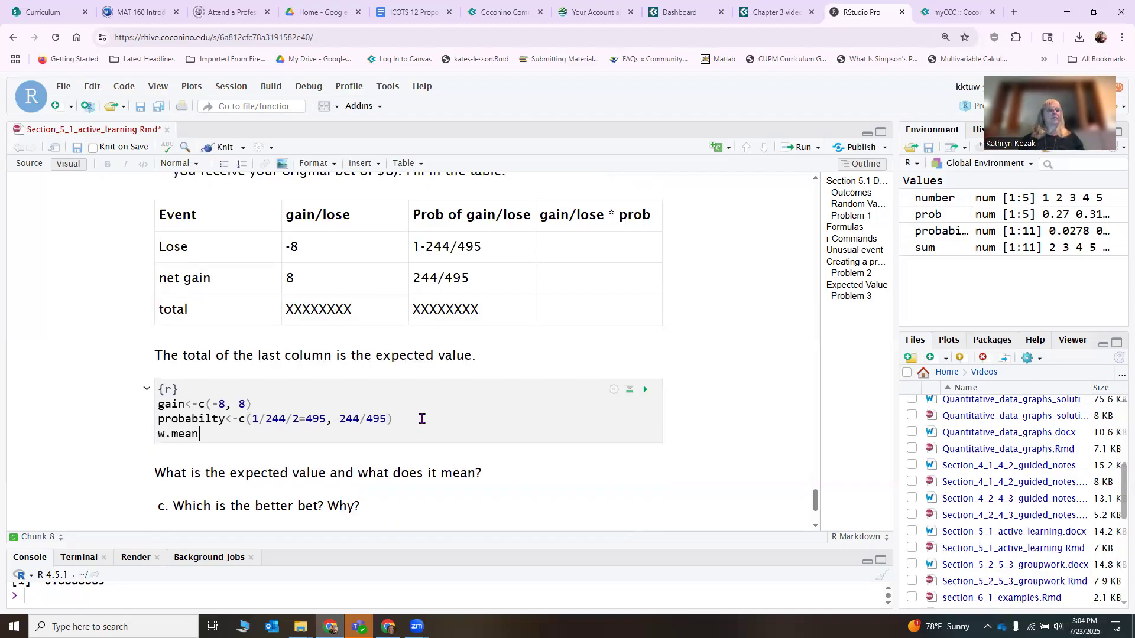
{"action": "type", "text": "("}
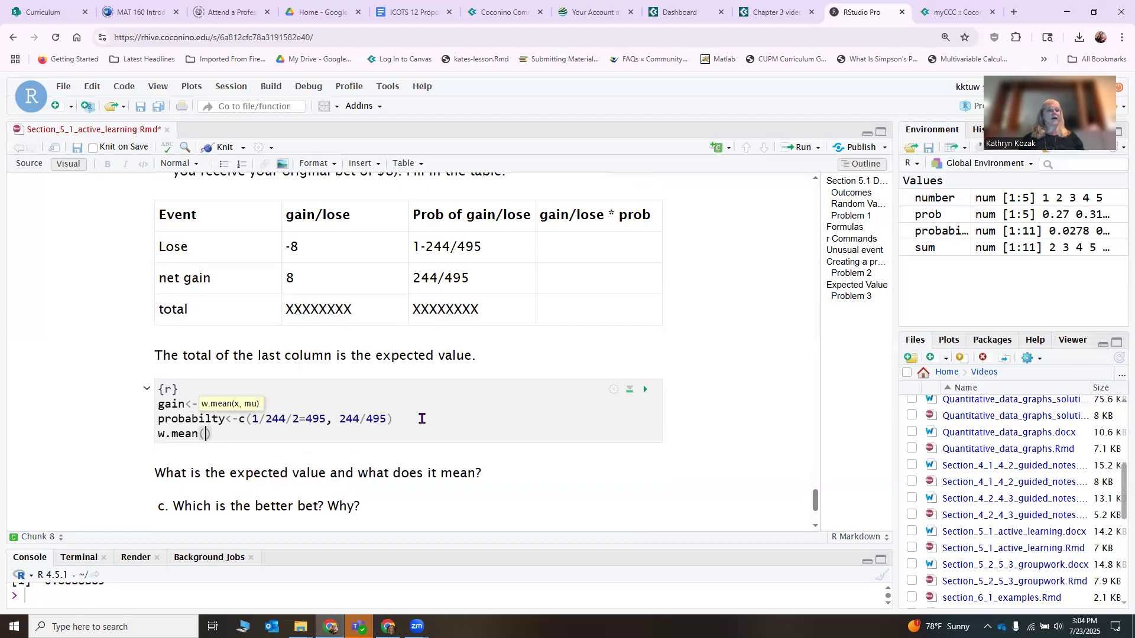
{"action": "type", "text": "gain, prob"}
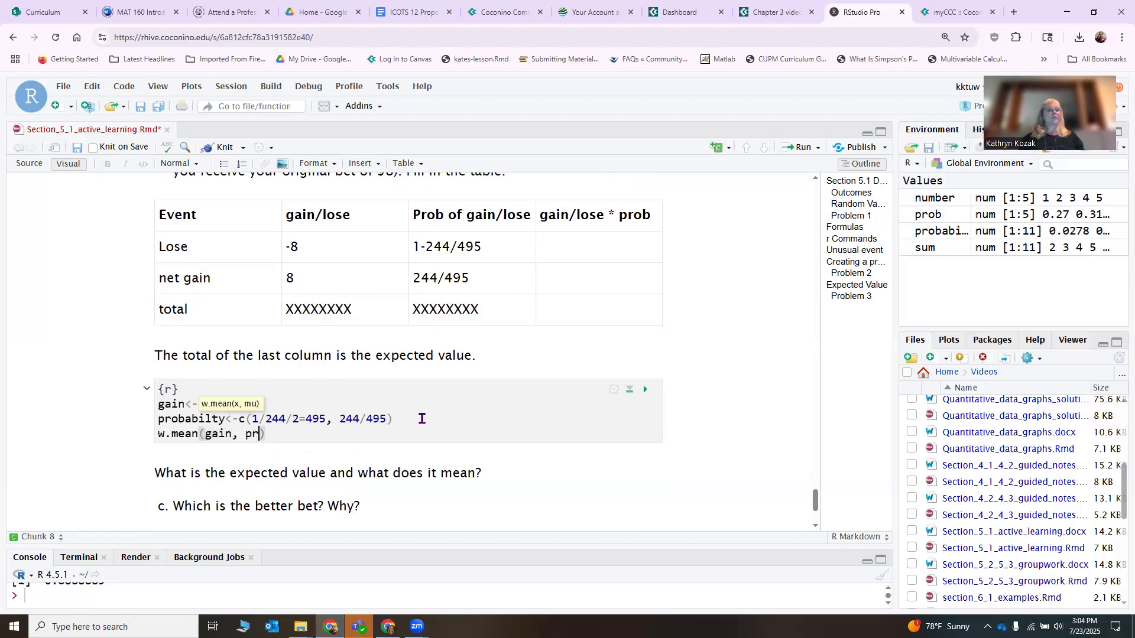
{"action": "type", "text": "ability"}
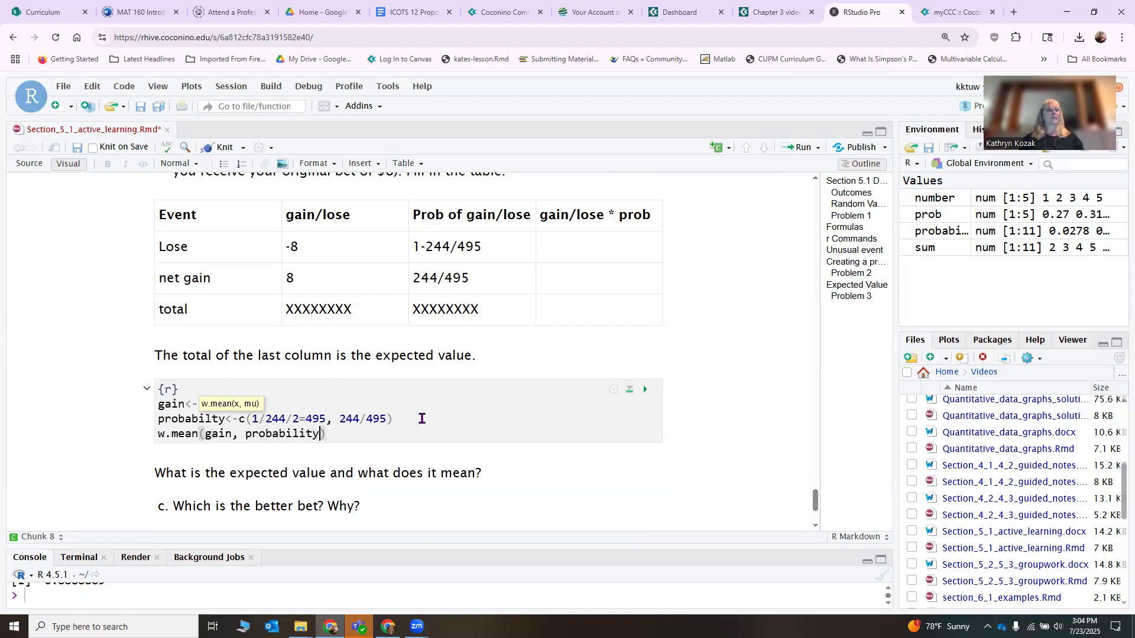
{"action": "left_click", "coordinate": [644, 390]}
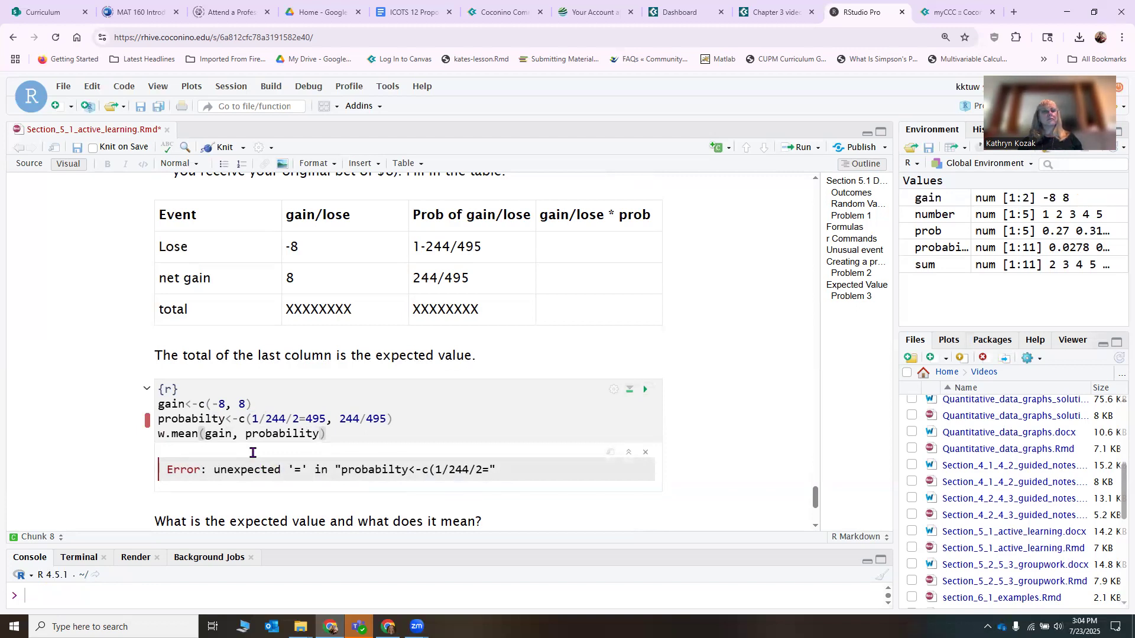
Step: Correct the first probability to 1/244/495 and the w.mean argument to probabilty, rerunning the chunk after each fix
{"action": "left_click", "coordinate": [306, 421]}
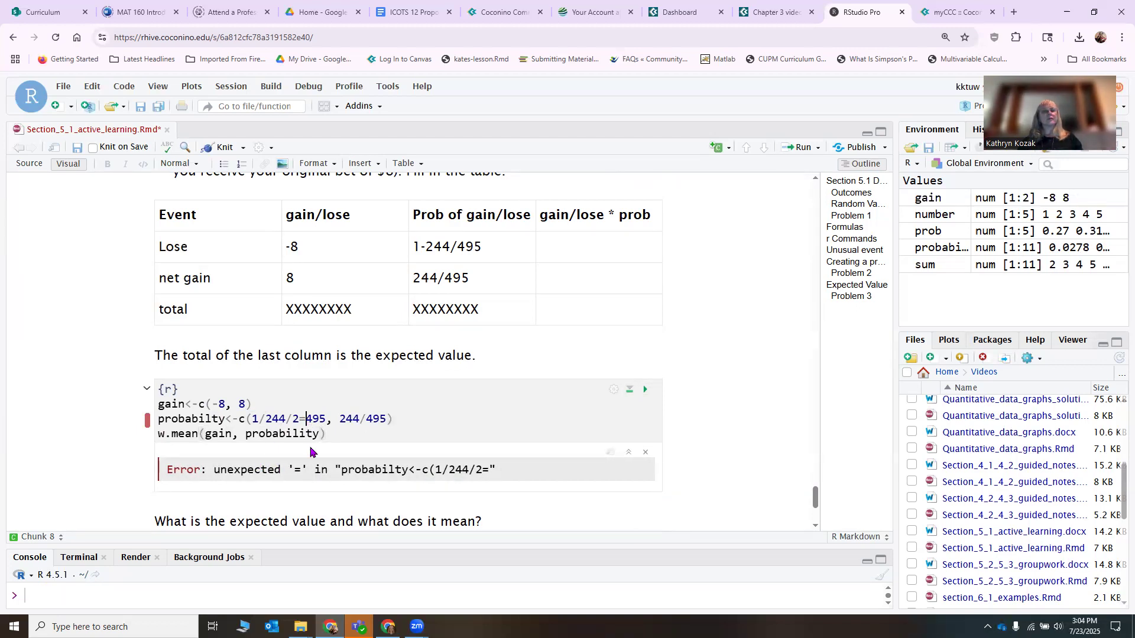
{"action": "key", "text": "BackSpace"}
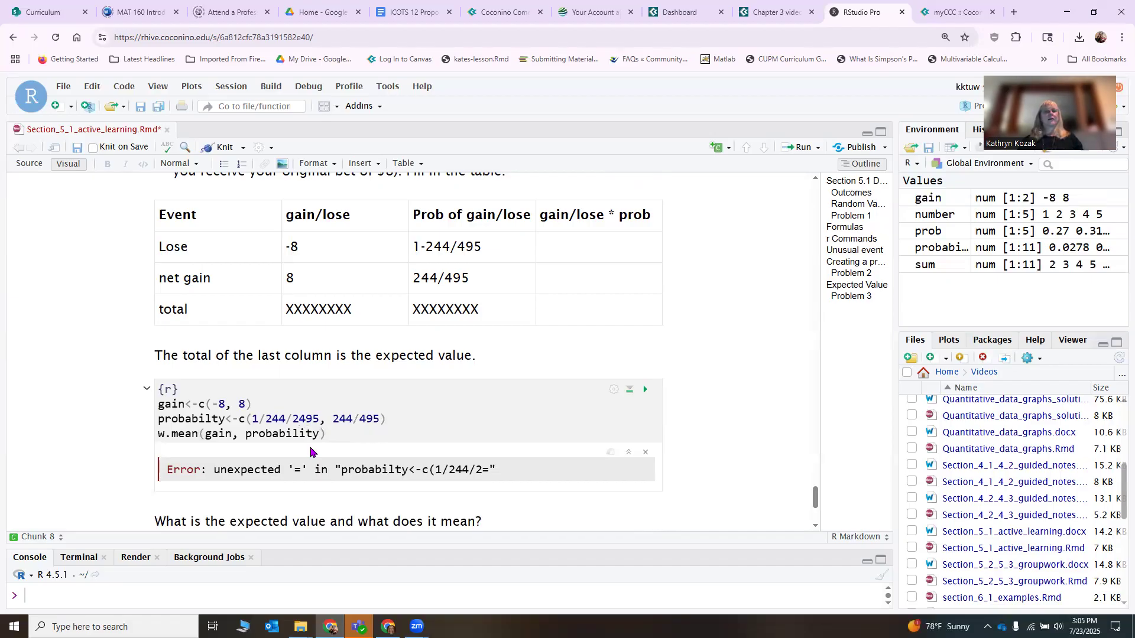
{"action": "key", "text": "BackSpace"}
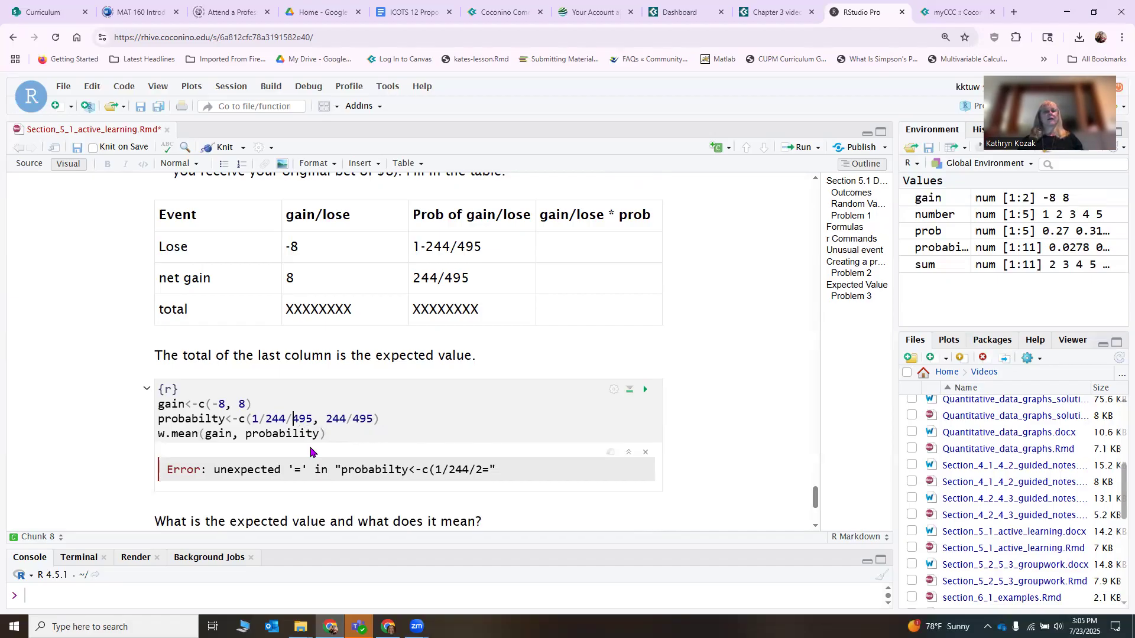
{"action": "left_click", "coordinate": [648, 392]}
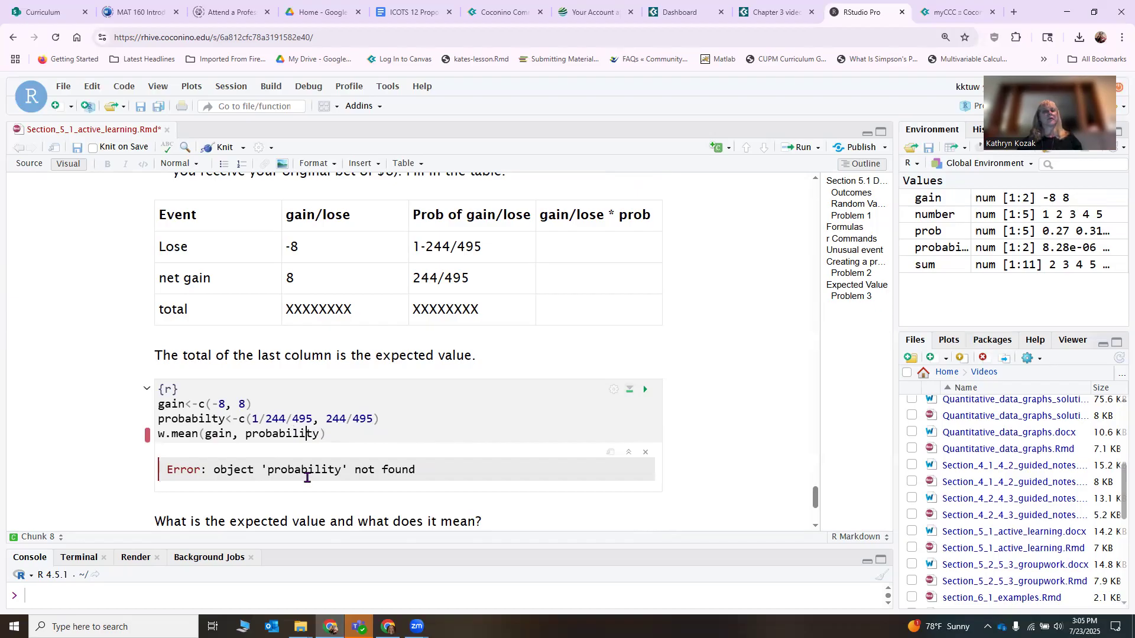
{"action": "key", "text": "BackSpace"}
{"action": "left_click", "coordinate": [645, 391]}
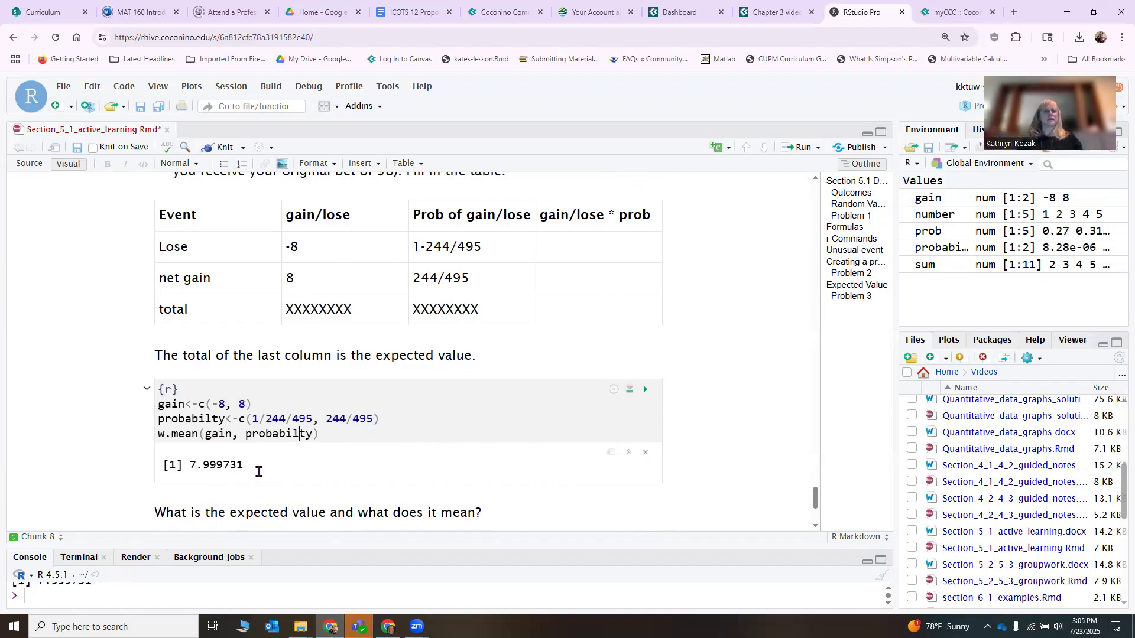
Step: Insert a minus sign after the 1 in the first probability and rerun the chunk
{"action": "left_click", "coordinate": [258, 418]}
{"action": "type", "text": "-"}
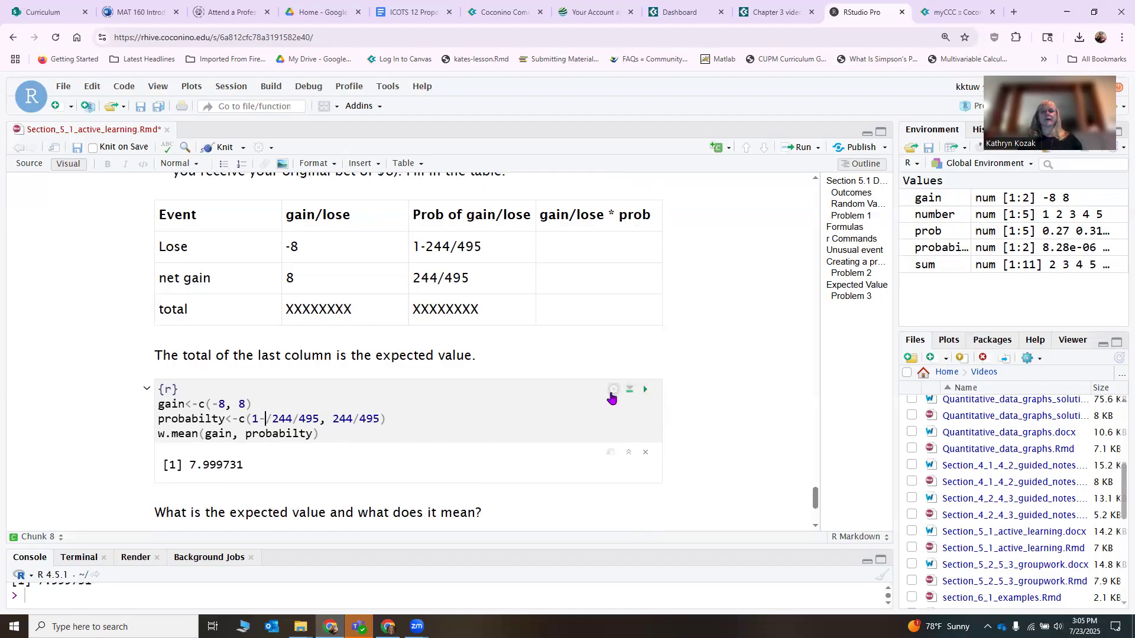
{"action": "left_click", "coordinate": [646, 388]}
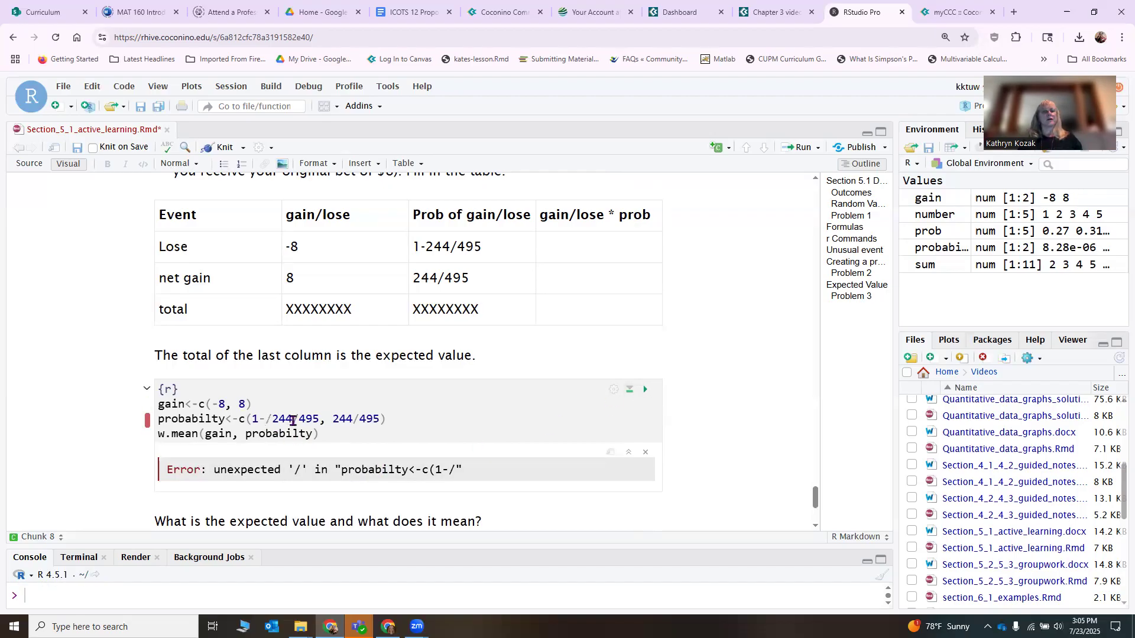
Step: Remove the stray slash so the first probability reads 1-244/495, and rerun the chunk
{"action": "left_click", "coordinate": [272, 418]}
{"action": "key", "text": "BackSpace"}
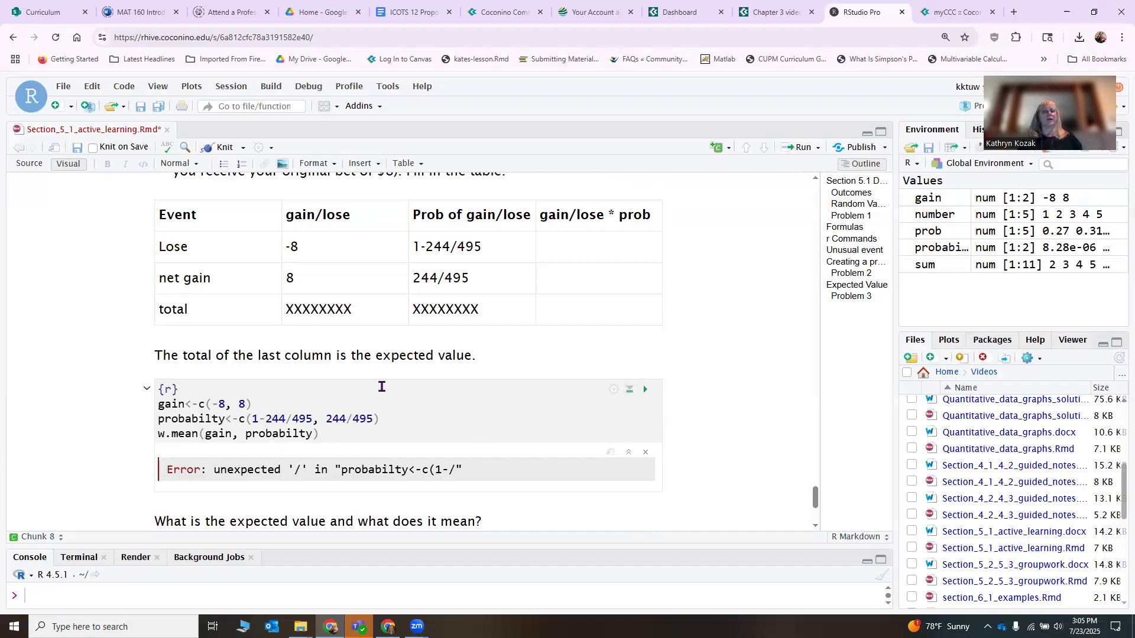
{"action": "left_click", "coordinate": [646, 391]}
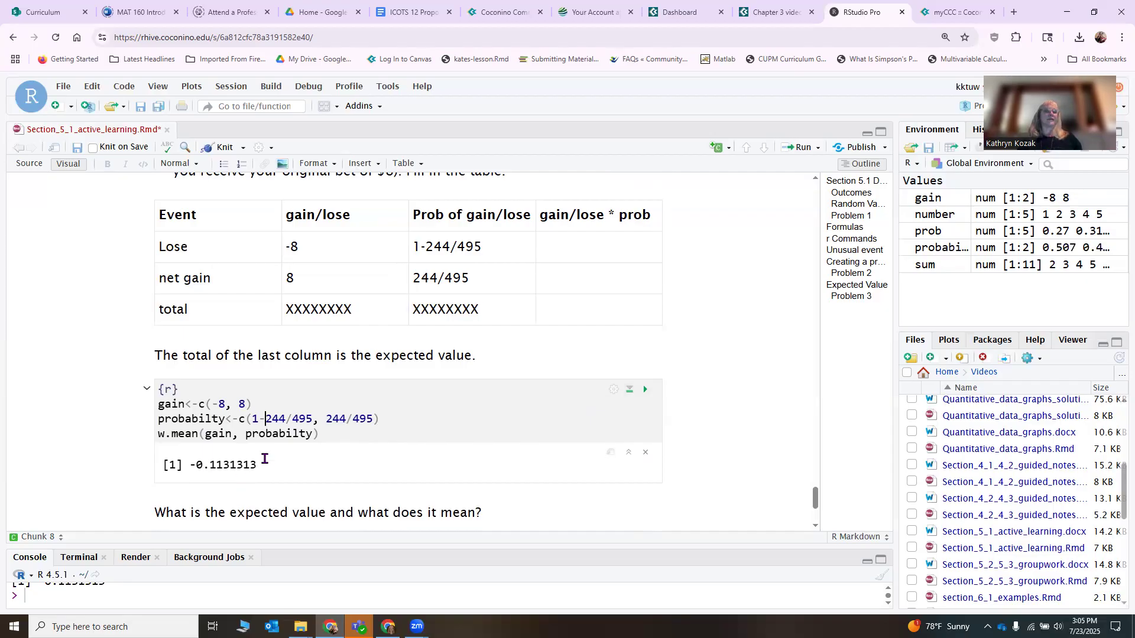
Step: Review the pass line bet's expected value output against its table, along with the closing questions on its meaning and the better bet
{"action": "scroll", "coordinate": [267, 458], "scroll_direction": "down", "scroll_amount": 1}
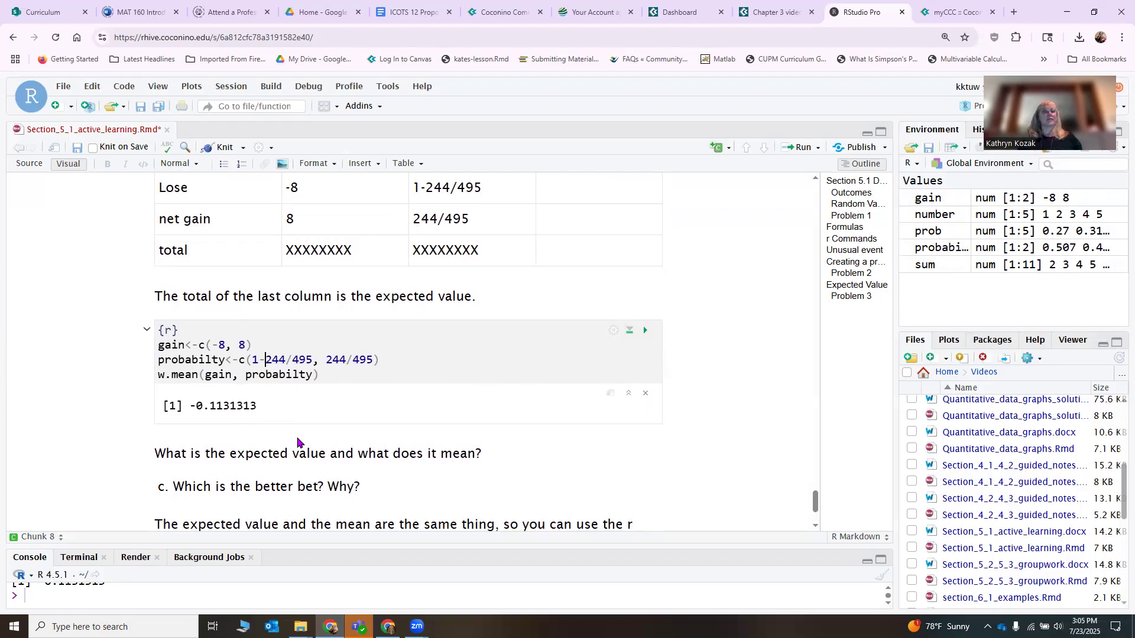
{"action": "scroll", "coordinate": [297, 442], "scroll_direction": "down", "scroll_amount": 1}
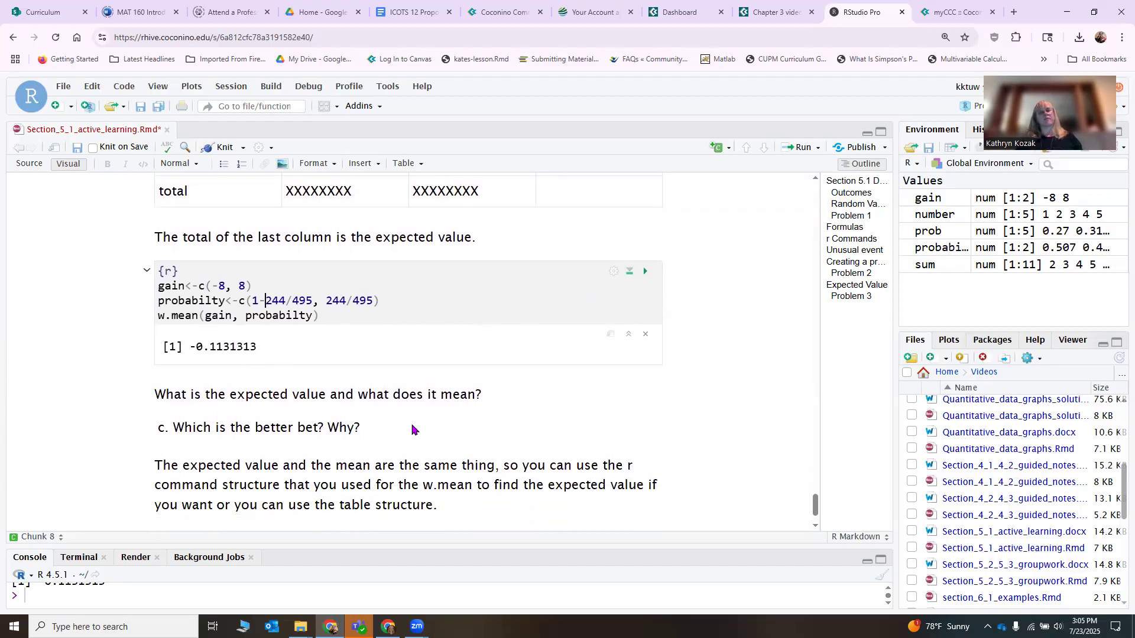
{"action": "scroll", "coordinate": [412, 430], "scroll_direction": "down", "scroll_amount": 1}
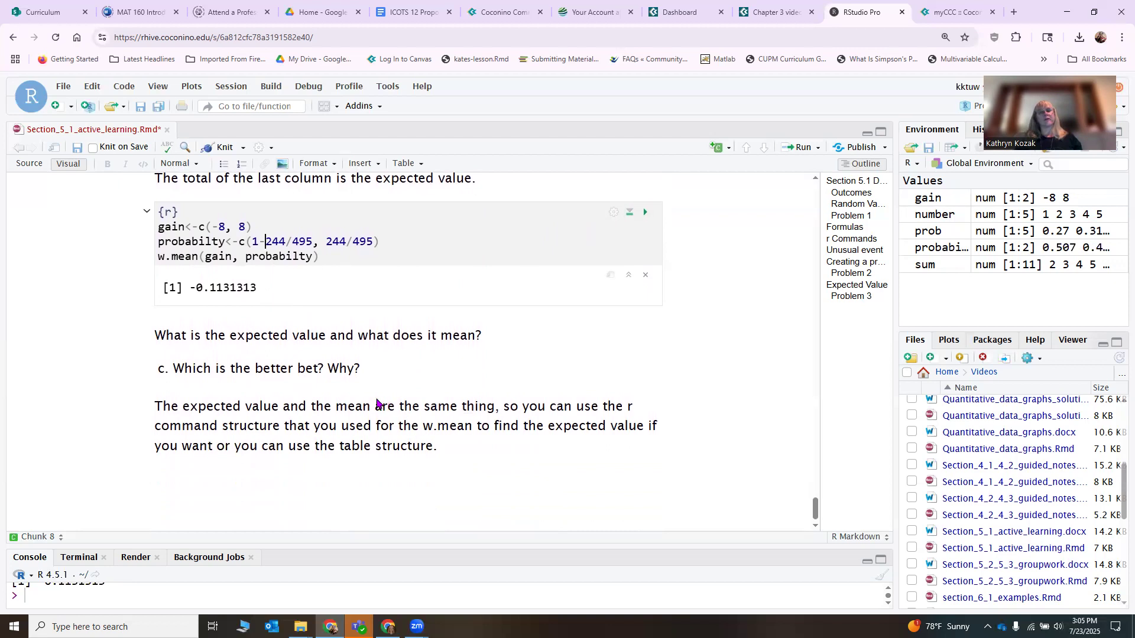
{"action": "scroll", "coordinate": [338, 369], "scroll_direction": "up", "scroll_amount": 2}
{"action": "scroll", "coordinate": [337, 369], "scroll_direction": "up", "scroll_amount": 3}
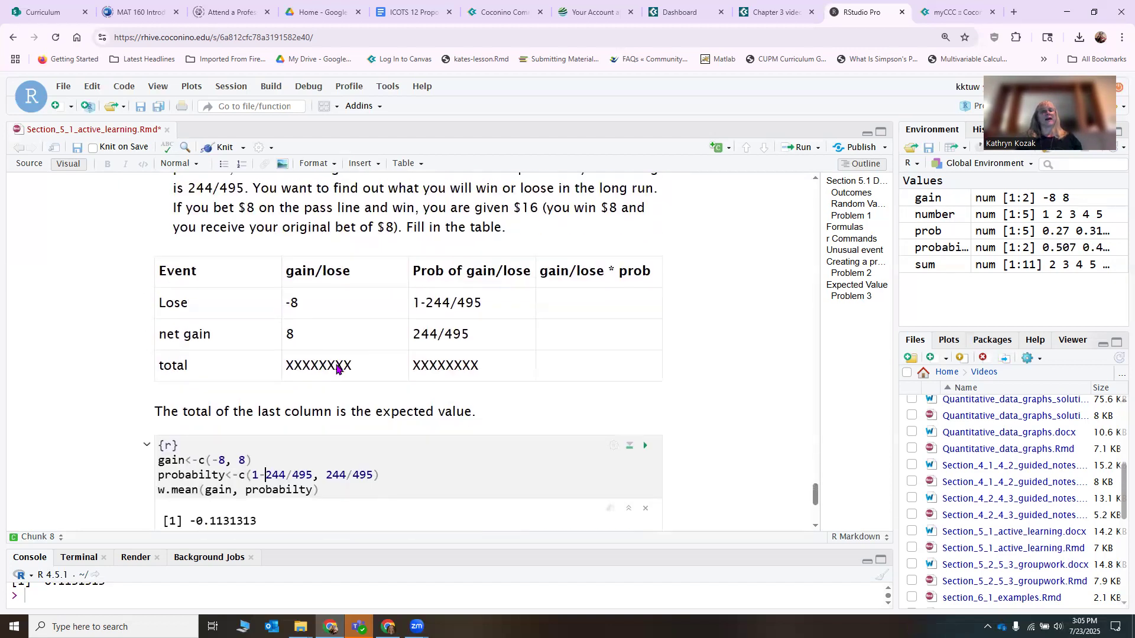
{"action": "scroll", "coordinate": [336, 369], "scroll_direction": "down", "scroll_amount": 2}
{"action": "scroll", "coordinate": [336, 368], "scroll_direction": "down", "scroll_amount": 3}
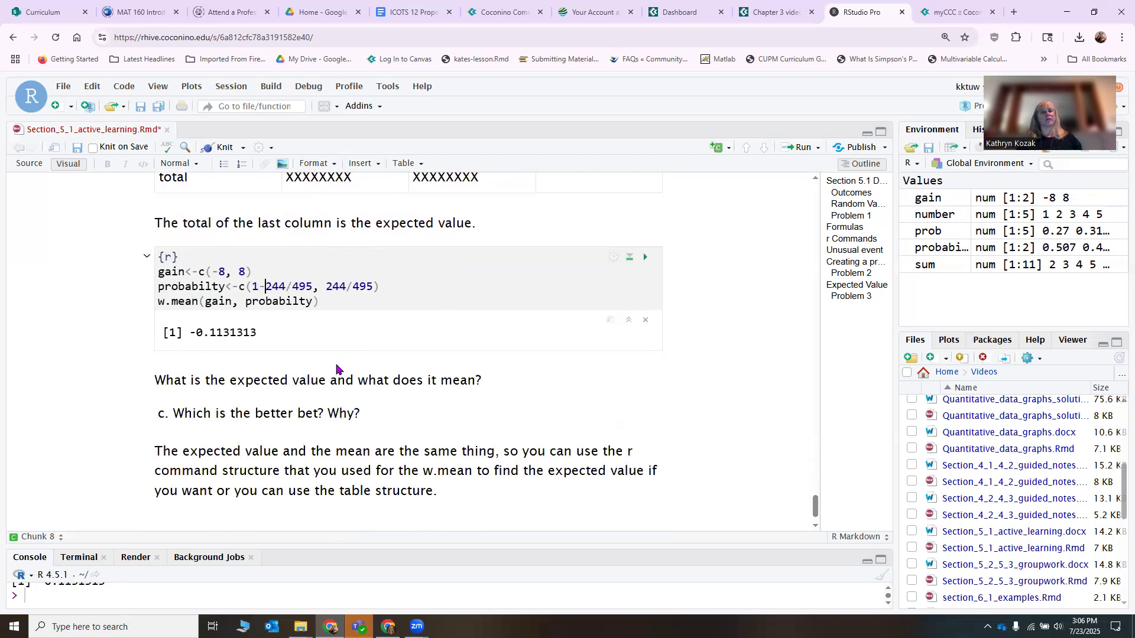